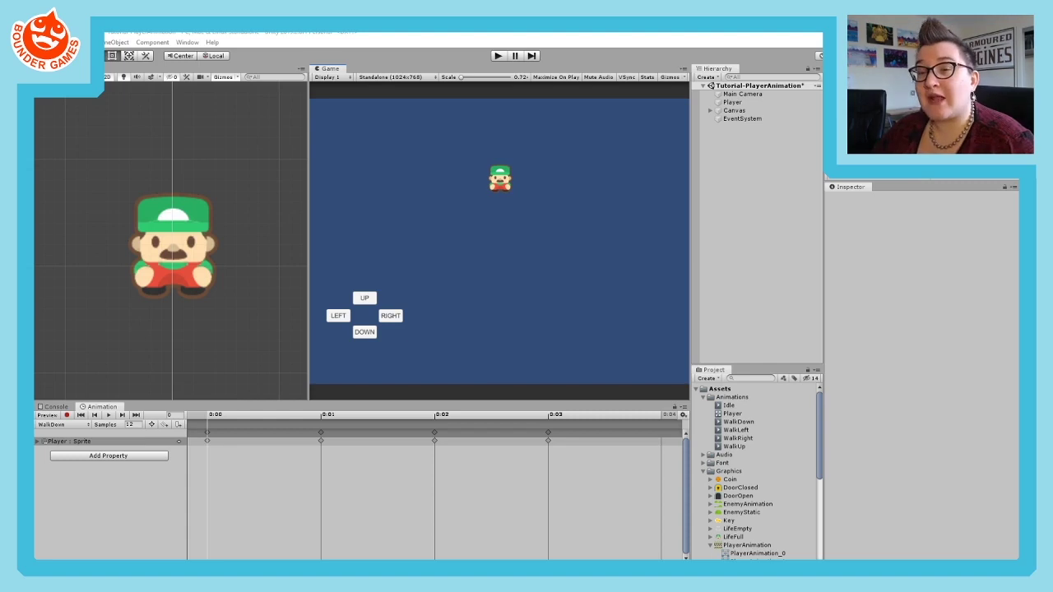
- Open the Animator window and dock it in the same pane as the Game view
left_click(188, 42)
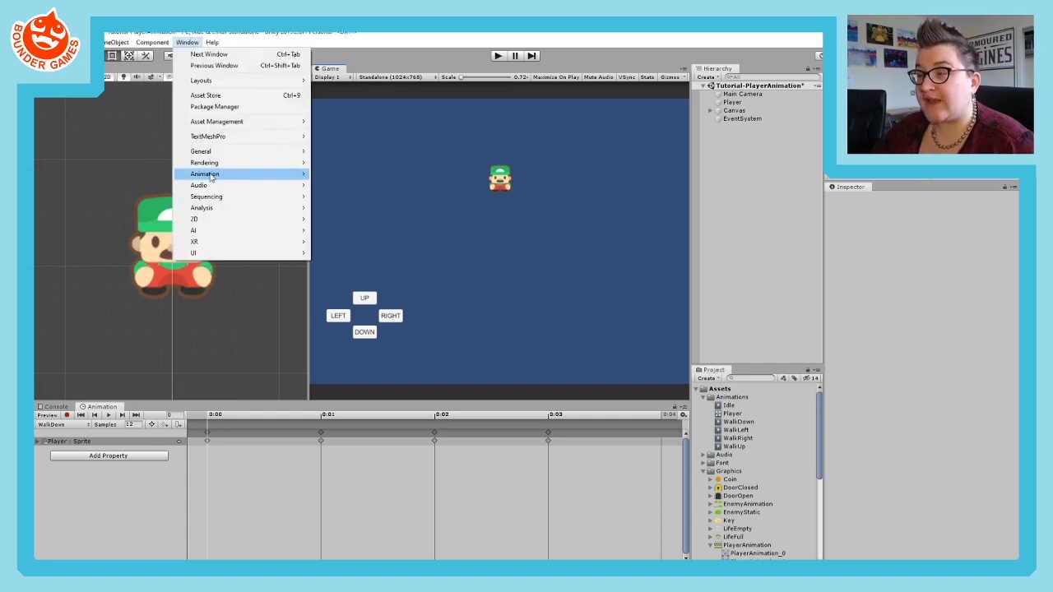
mouse_move(211, 177)
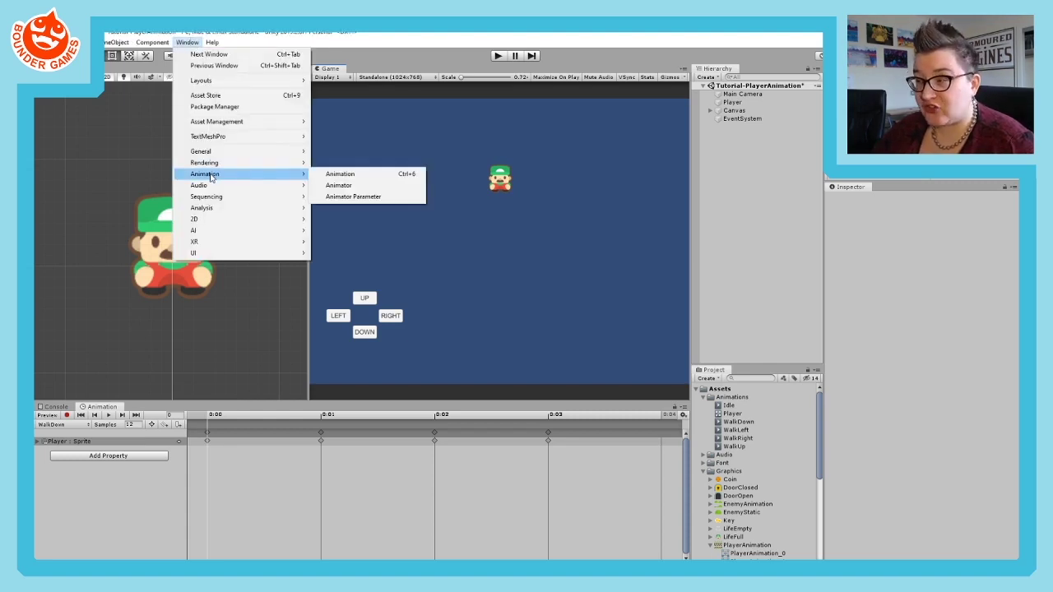
left_click(361, 190)
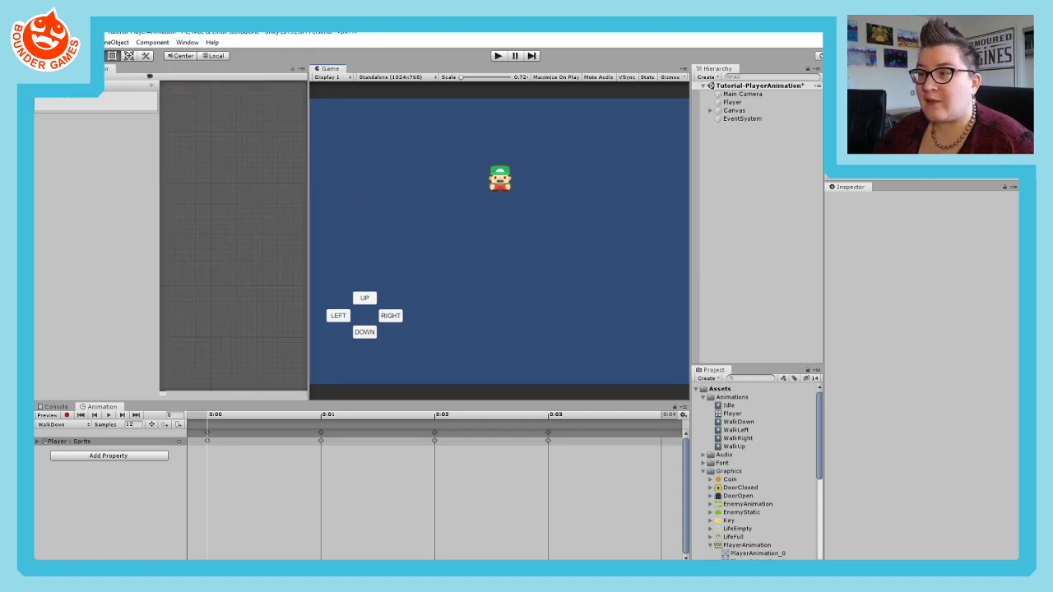
left_click_drag(326, 231, 218, 348)
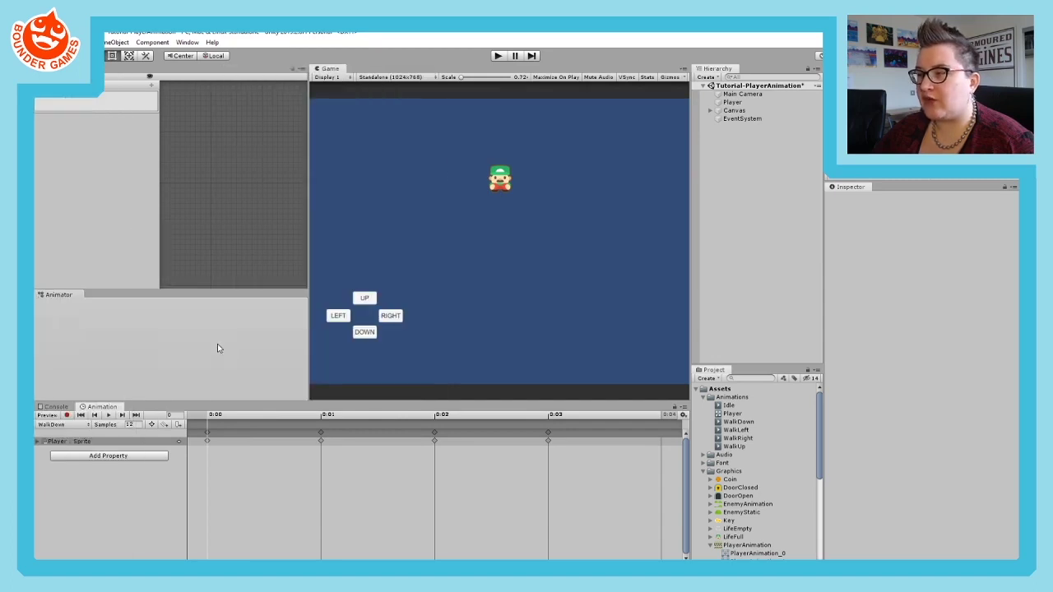
left_click_drag(59, 295, 387, 198)
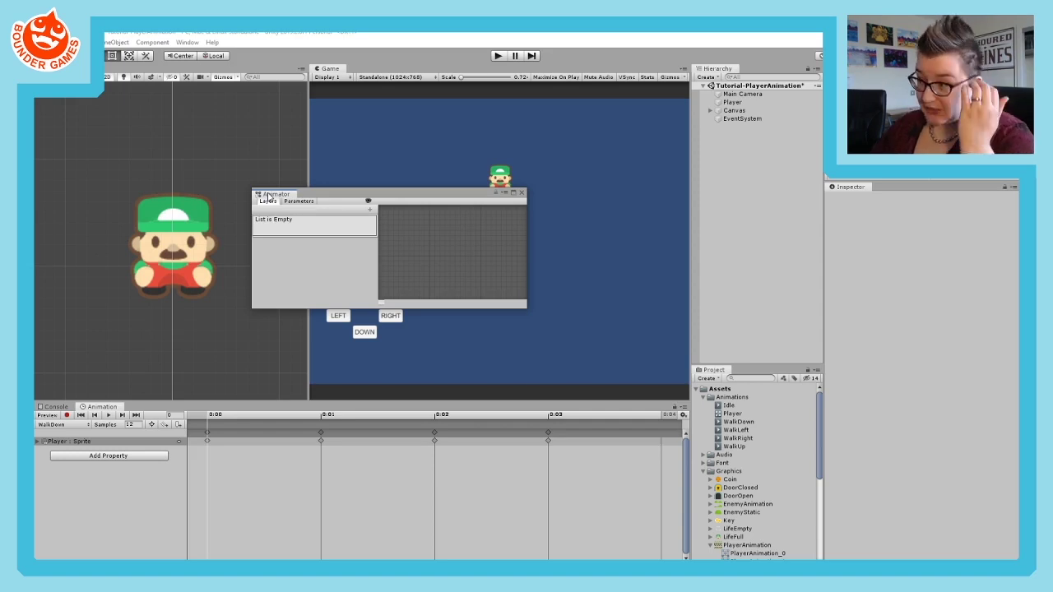
left_click_drag(270, 198, 212, 146)
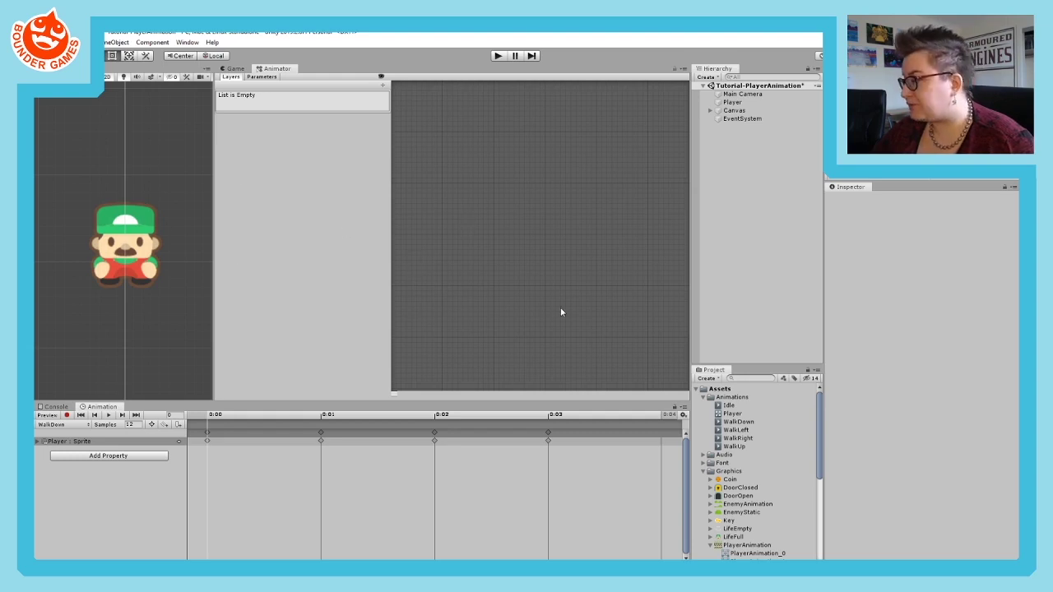
- Select the Player object and examine the states of its Player animator controller in the graph
left_click(720, 103)
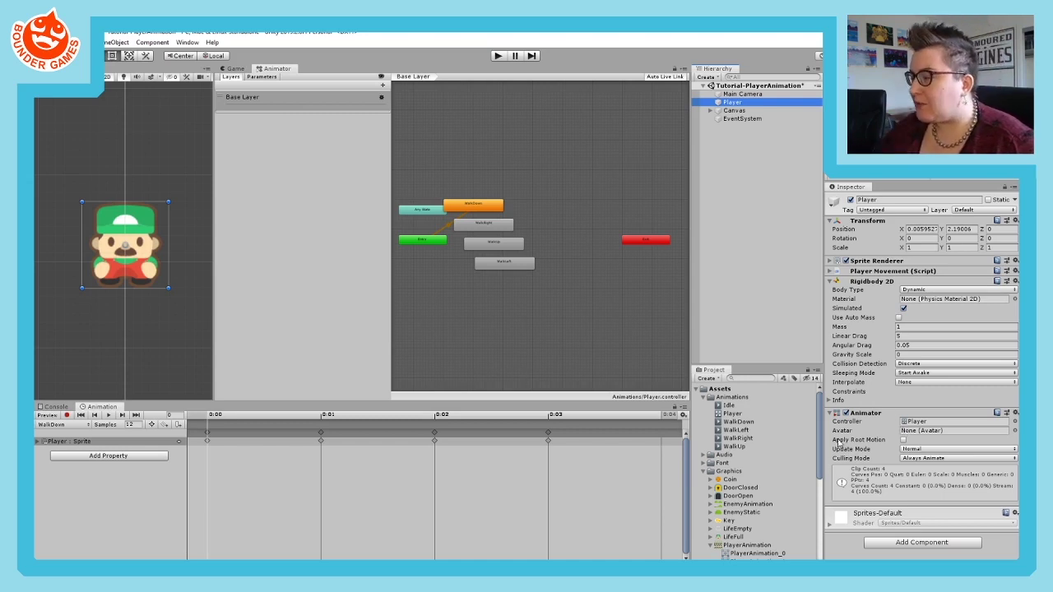
left_click(737, 398)
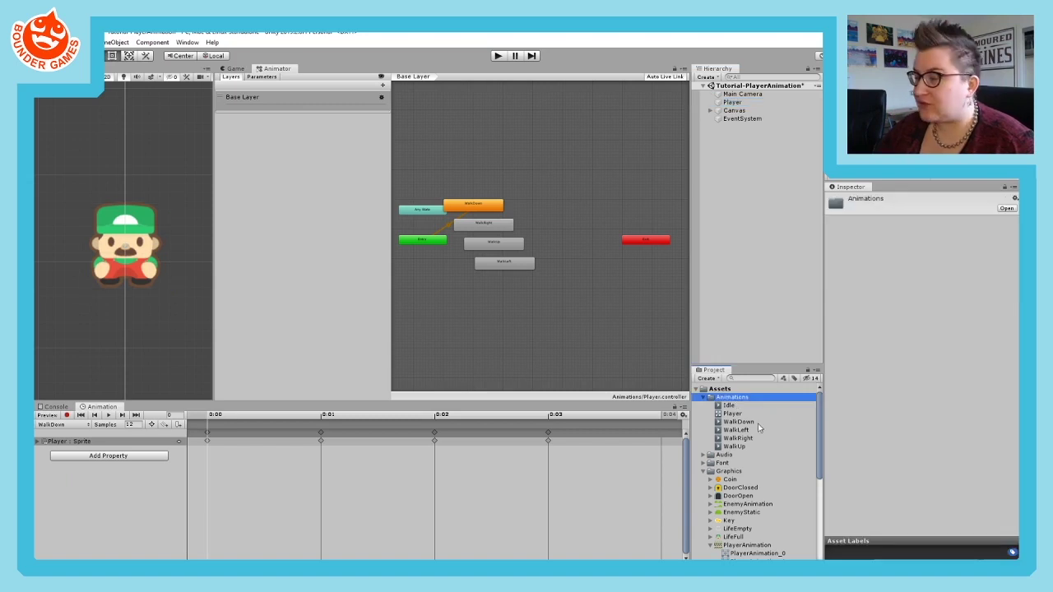
left_click(746, 413)
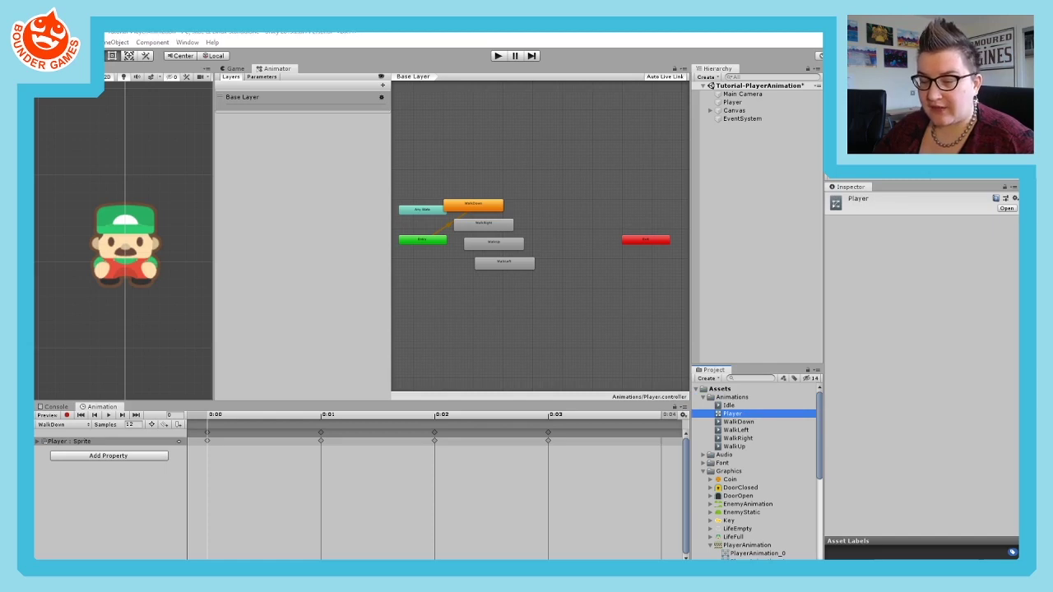
left_click(733, 102)
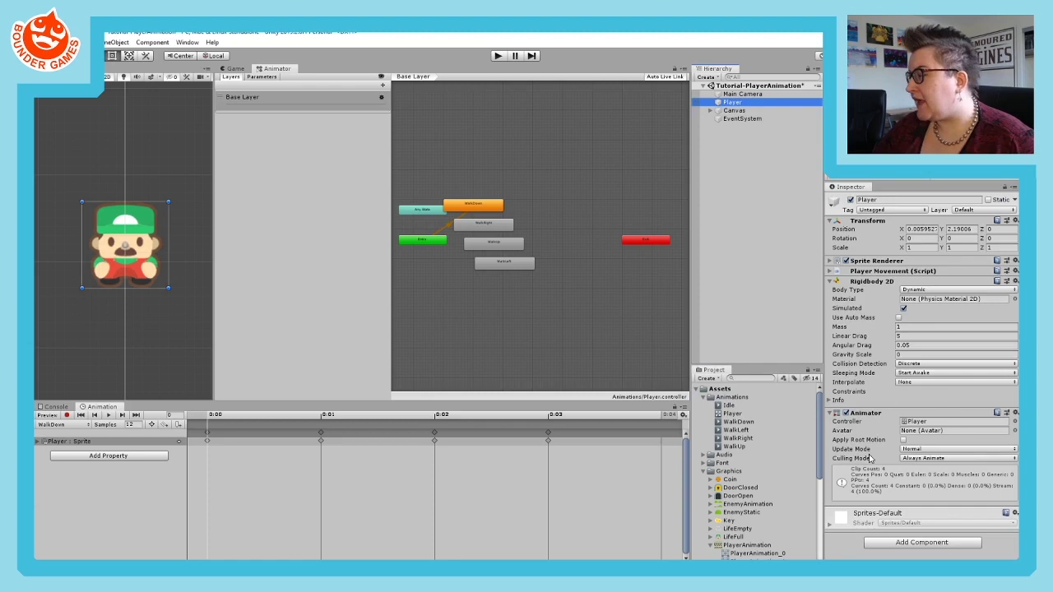
left_click_drag(490, 173, 581, 175)
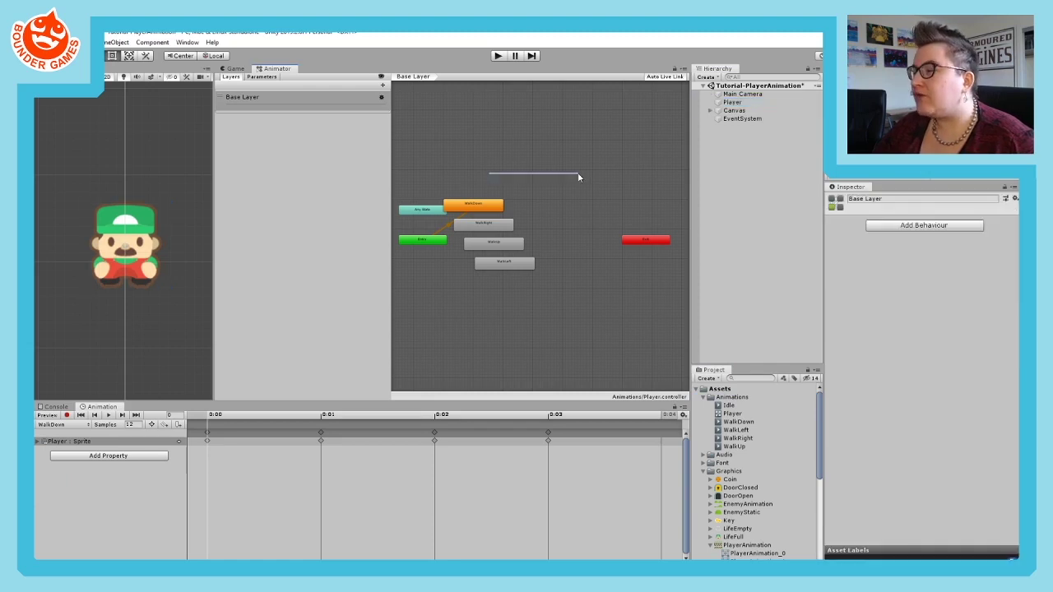
left_click(717, 103)
middle_click_drag(501, 163, 532, 125)
scroll(535, 191, "up", 5)
scroll(419, 113, "down", 3)
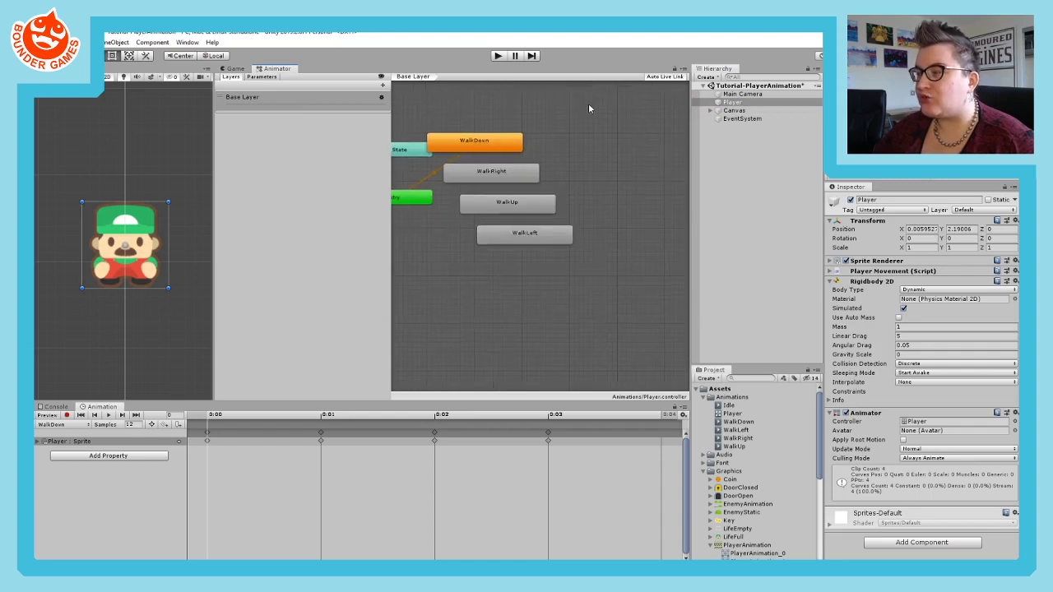
middle_click_drag(588, 104, 640, 145)
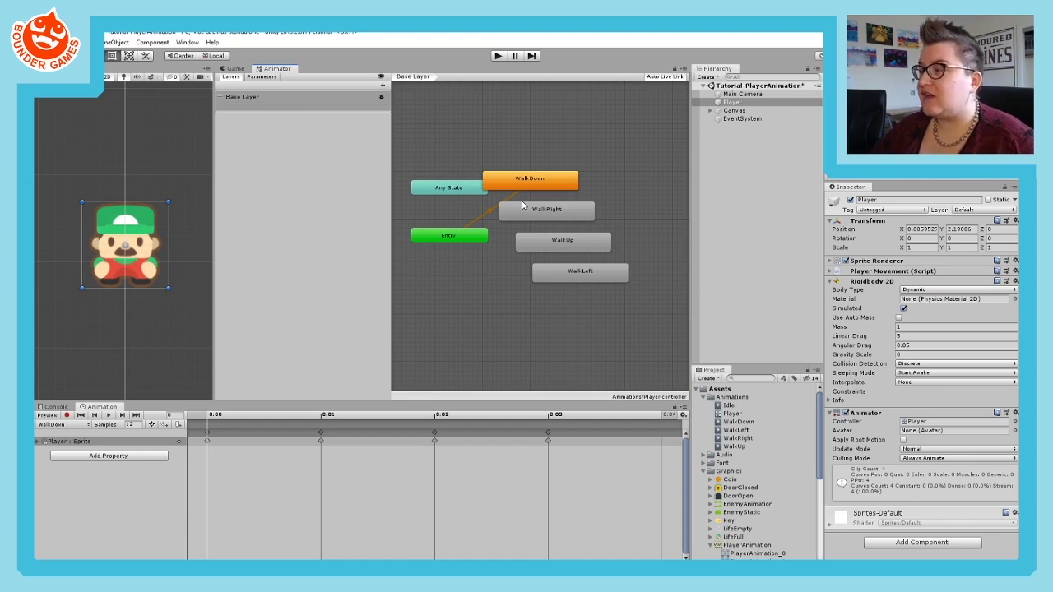
- Create an empty state in the Player animator controller and place it below the WalkLeft state
right_click(493, 293)
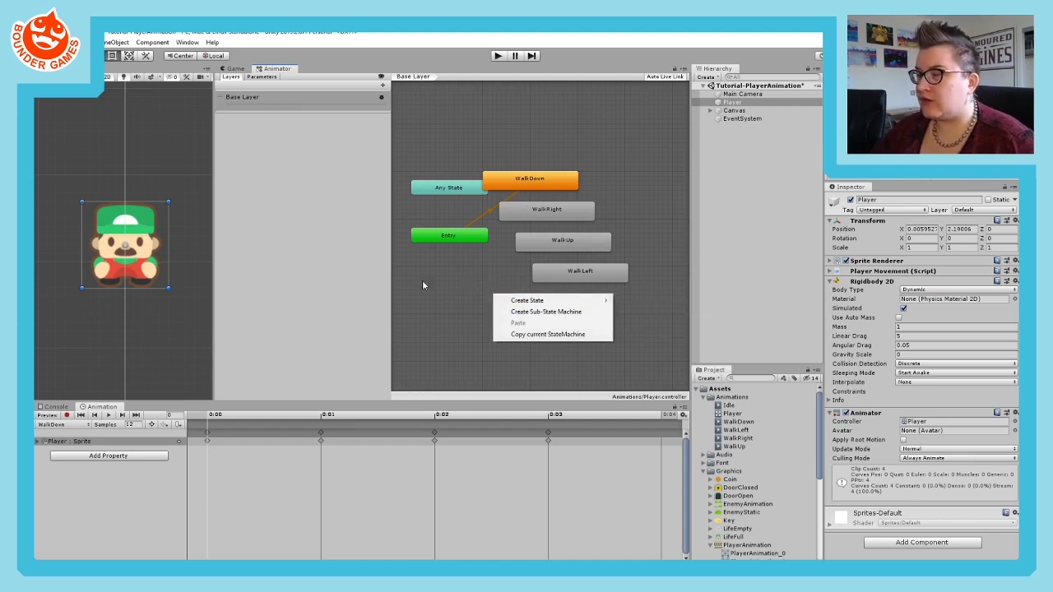
right_click(482, 274)
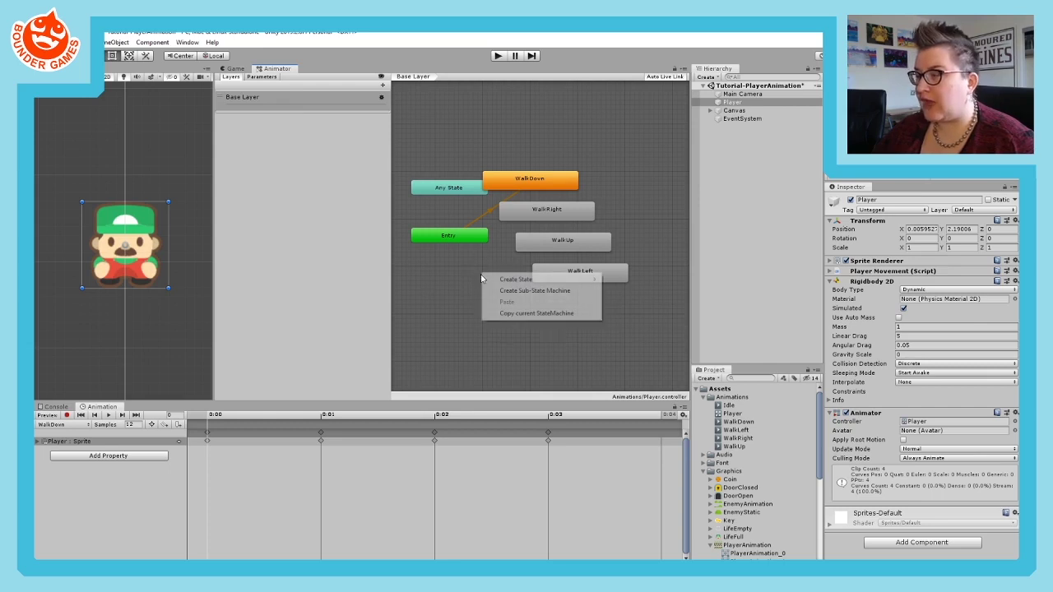
mouse_move(514, 281)
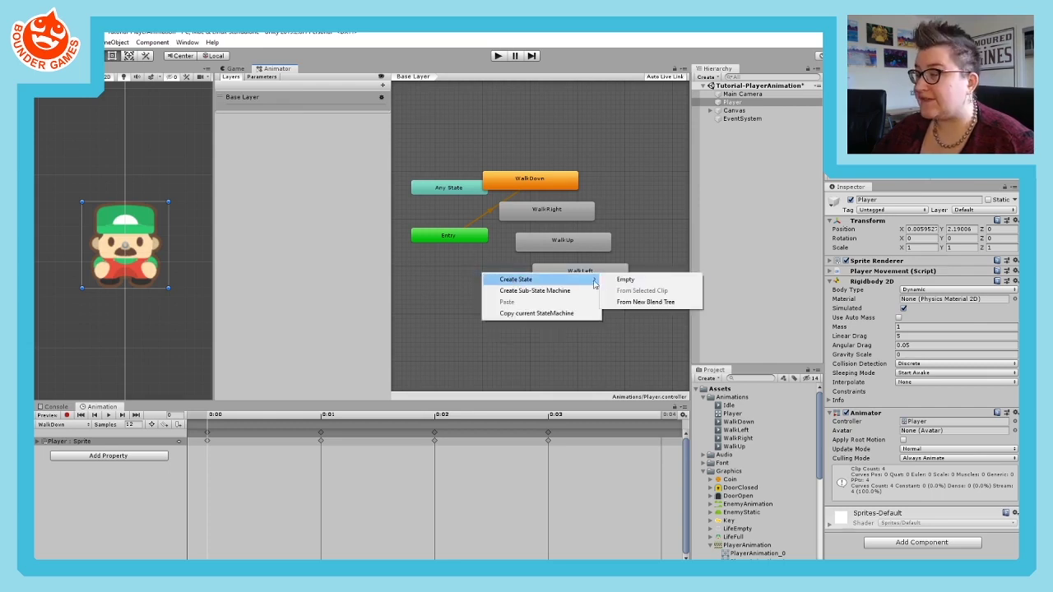
left_click(624, 280)
left_click_drag(461, 300, 516, 315)
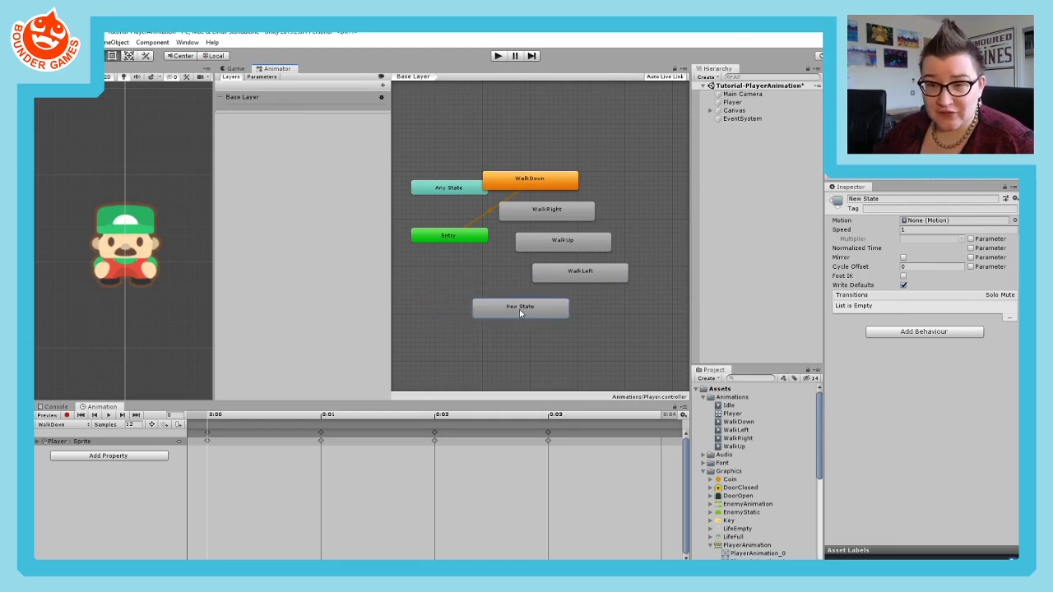
mouse_move(519, 311)
left_mouse_down()
mouse_move(539, 315)
mouse_move(509, 314)
left_mouse_up()
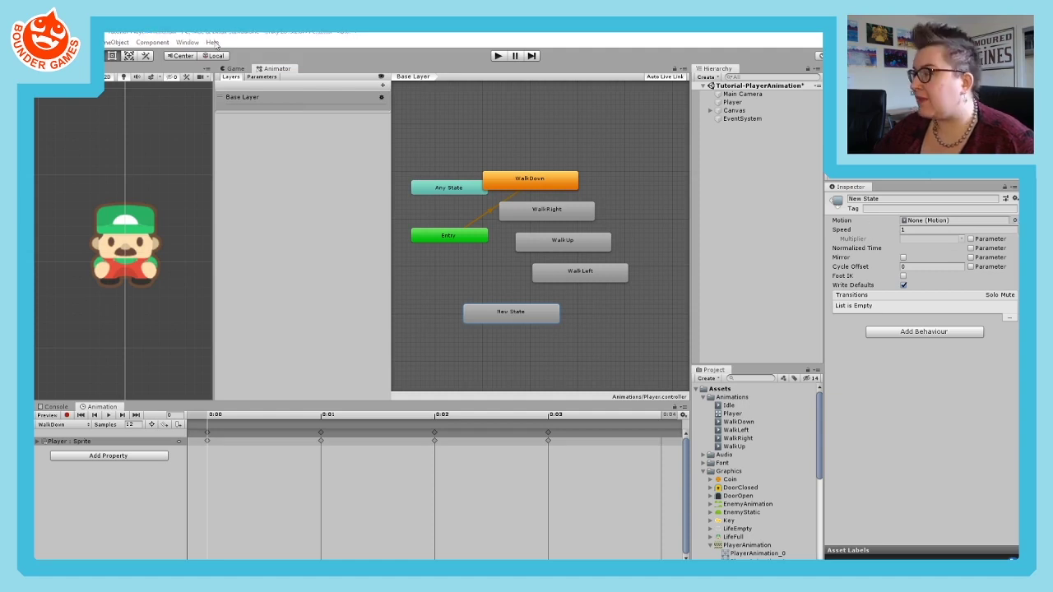
- Assign the Idle clip as the new state's motion and rename the state Idle
left_click_drag(731, 176, 610, 156)
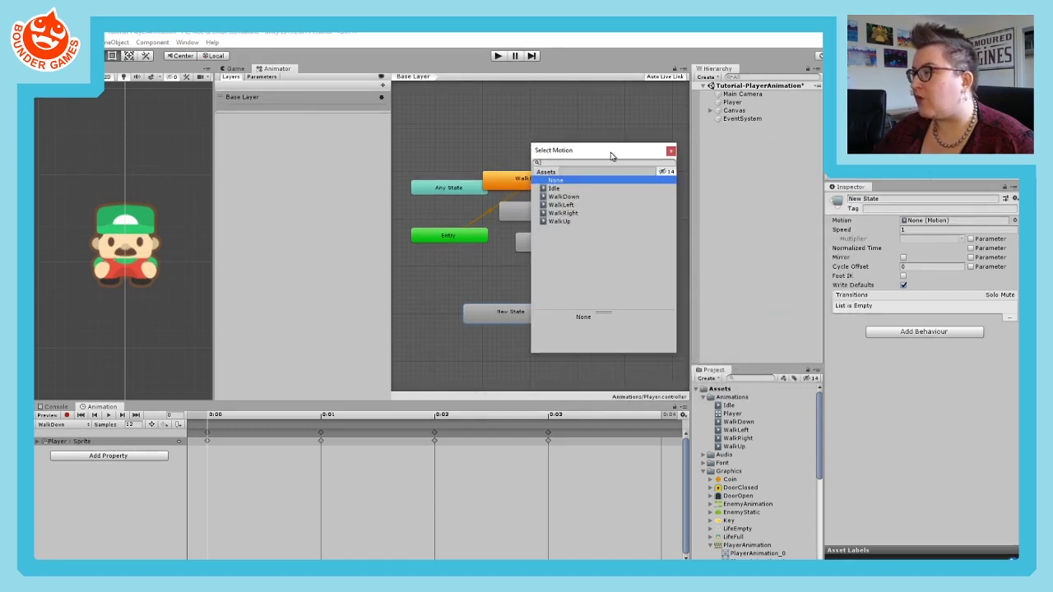
left_click(554, 188)
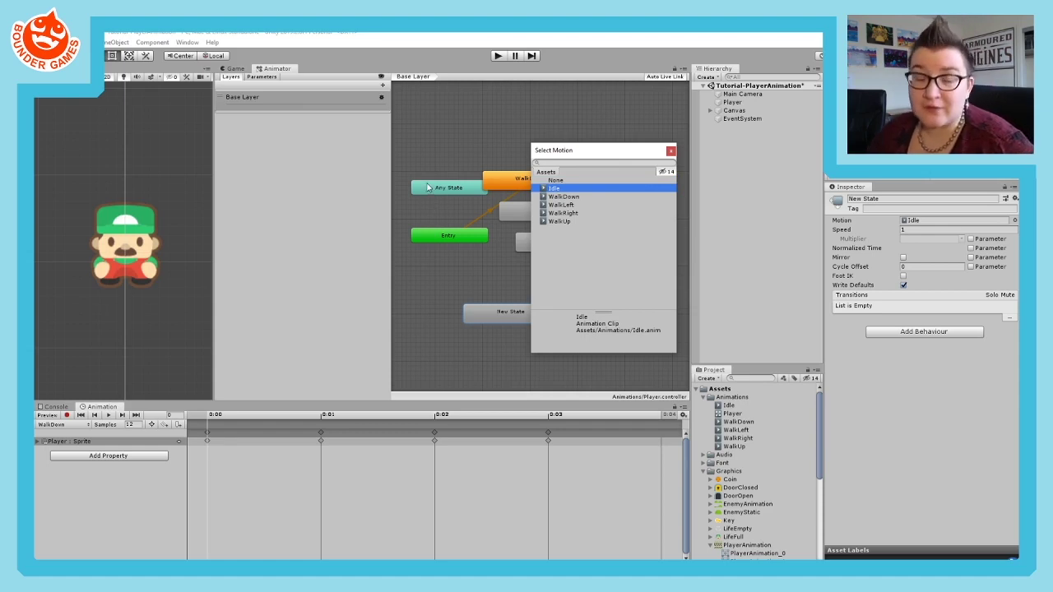
double_click(564, 189)
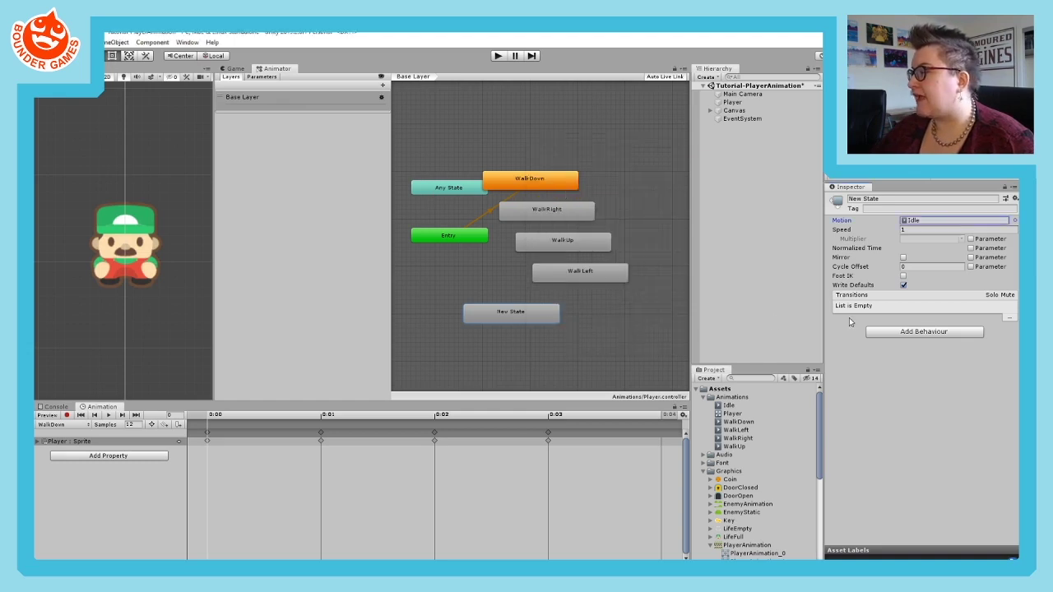
left_click(889, 198)
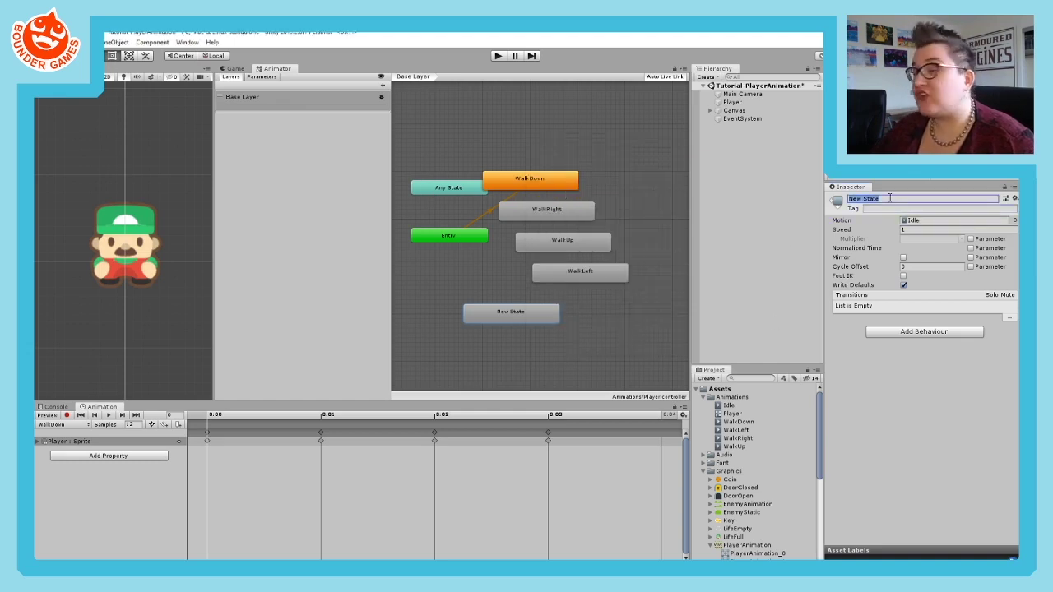
type("Idle")
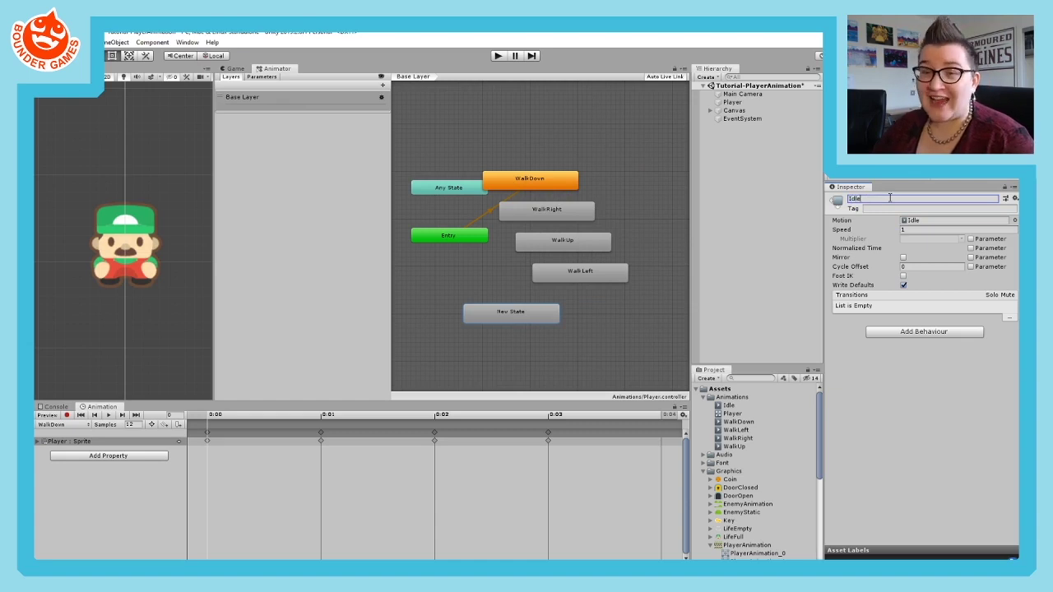
key("Return")
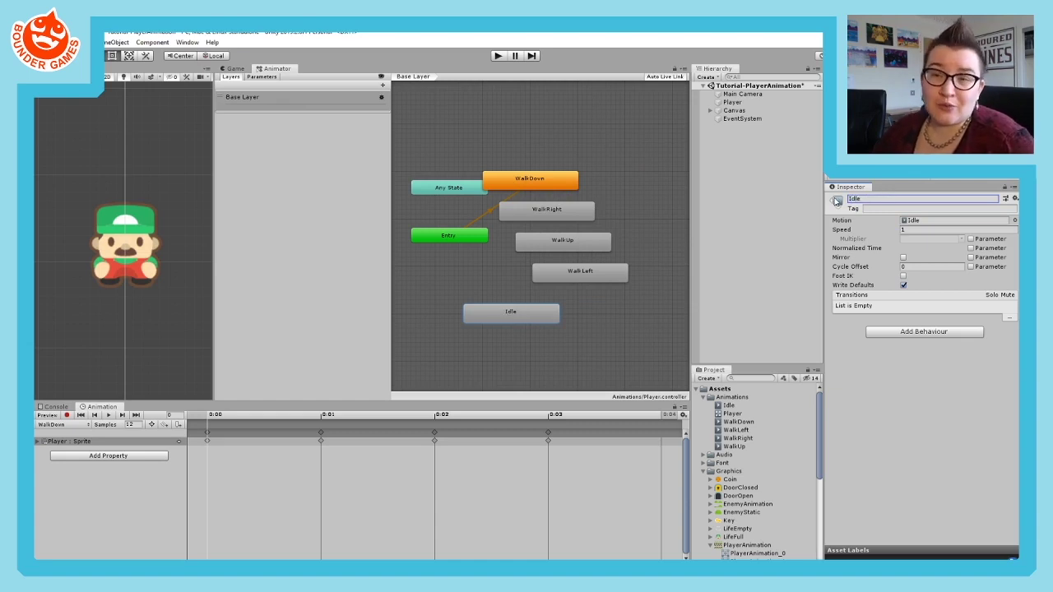
- Reposition the Idle, WalkDown and Entry nodes slightly so that WalkDown no longer overlaps Any State
left_click(525, 323)
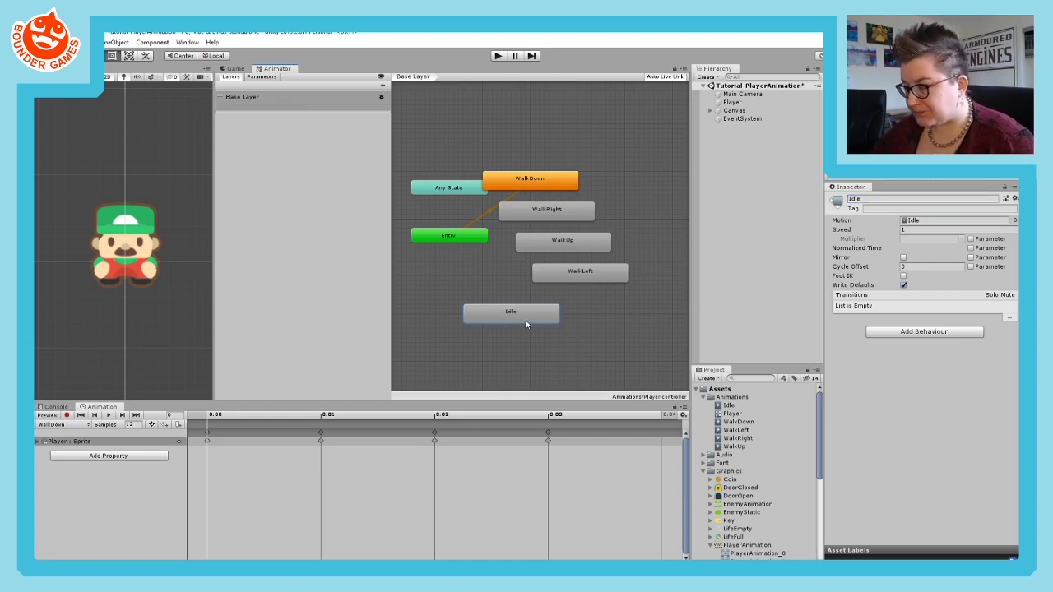
mouse_move(526, 324)
left_mouse_down()
mouse_move(489, 327)
mouse_move(539, 317)
left_mouse_up()
mouse_move(528, 179)
left_mouse_down()
mouse_move(581, 175)
mouse_move(540, 176)
left_mouse_up()
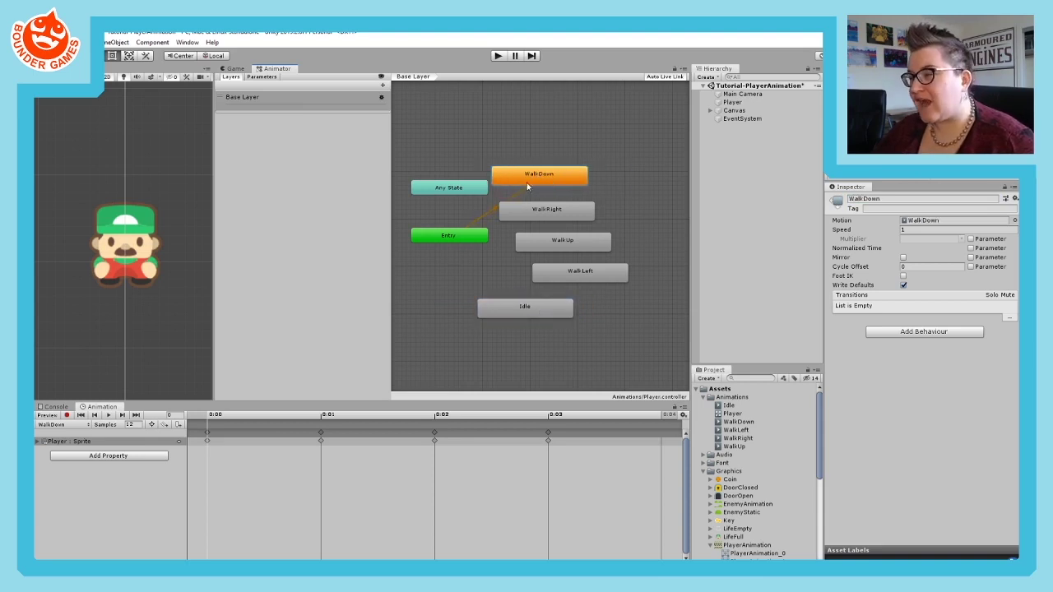
left_click_drag(454, 238, 454, 248)
left_click_drag(545, 178, 550, 183)
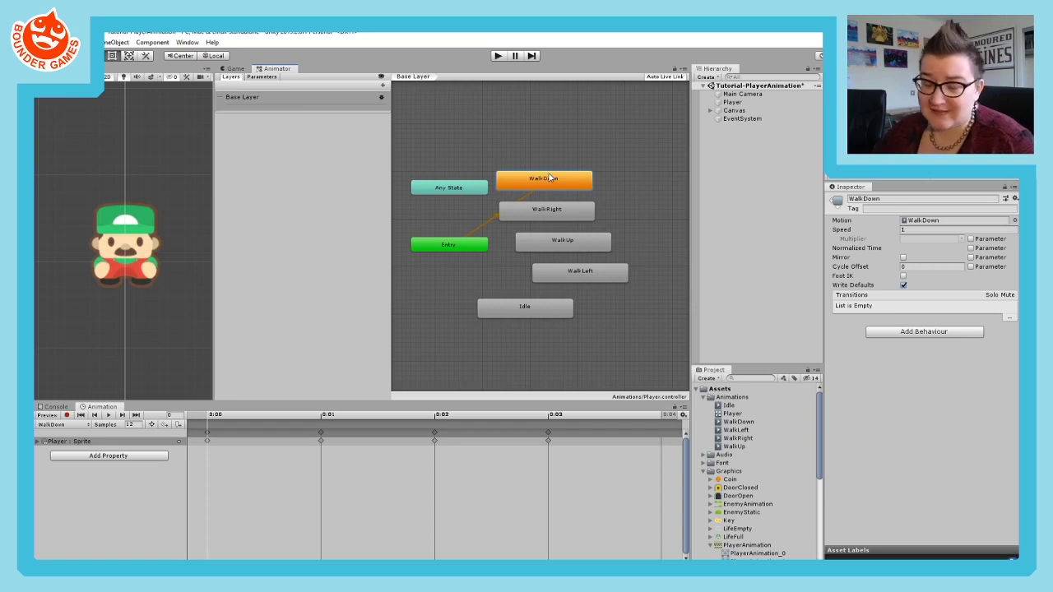
- Set the Idle state as the layer default state
left_click(521, 306)
right_click(520, 308)
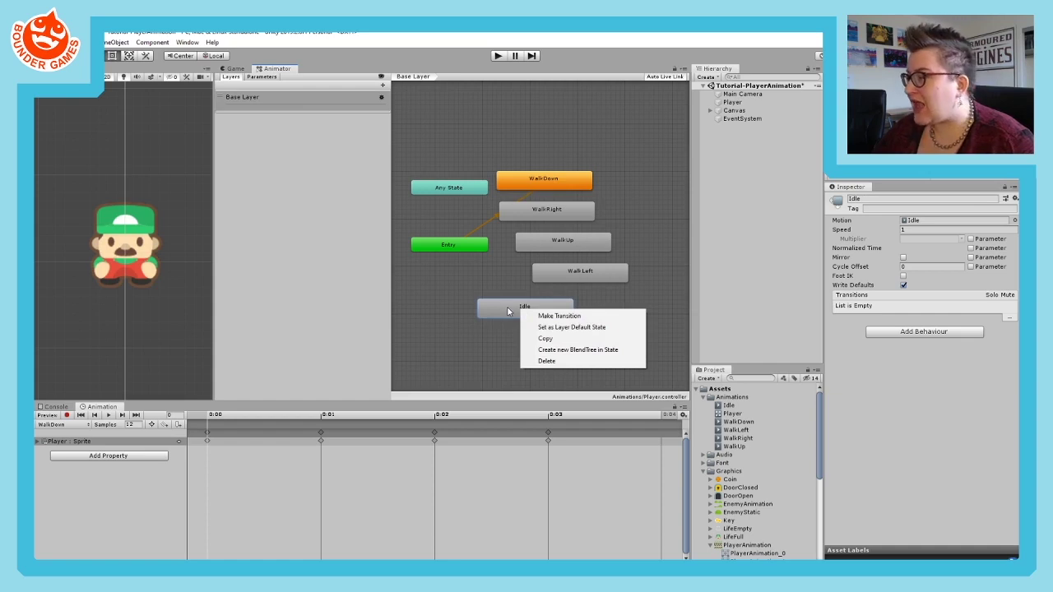
left_click(547, 327)
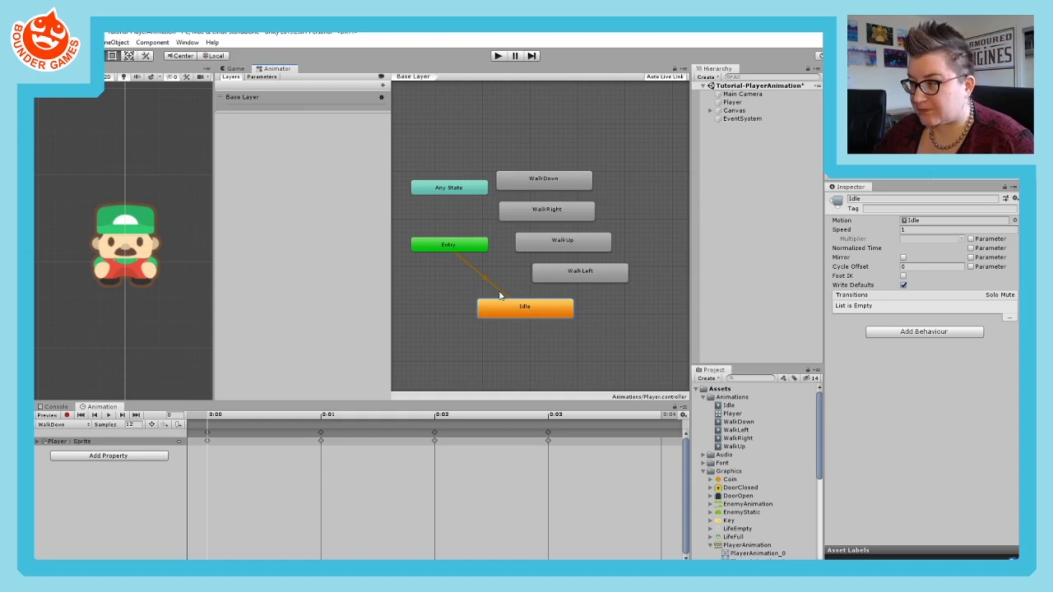
- Place the Any State node just above Entry and shift Idle slightly to the right in the graph
left_click_drag(449, 190, 458, 241)
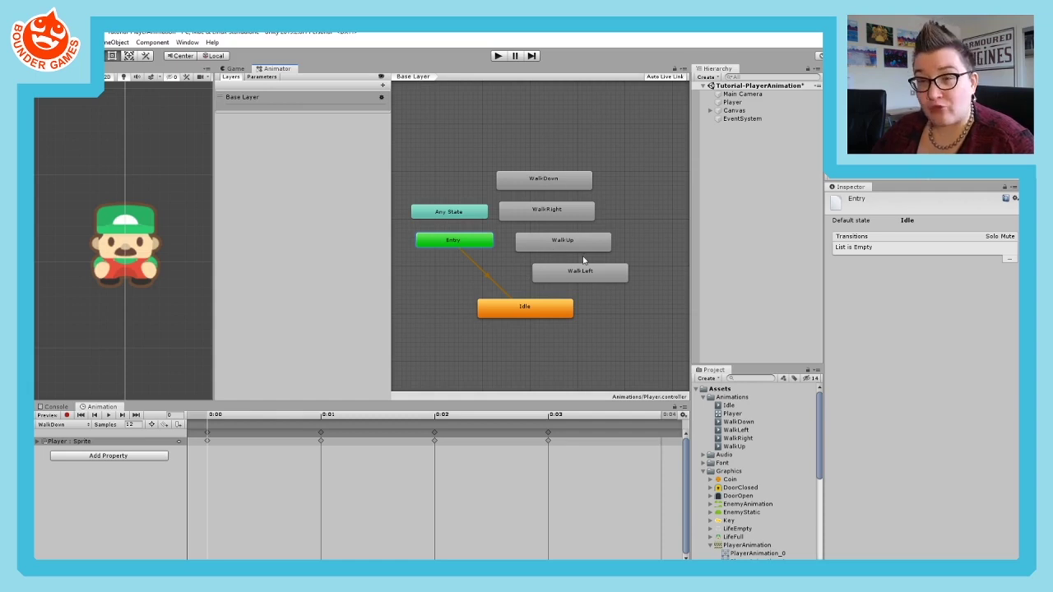
mouse_move(551, 315)
left_mouse_down()
mouse_move(570, 314)
mouse_move(559, 315)
left_mouse_up()
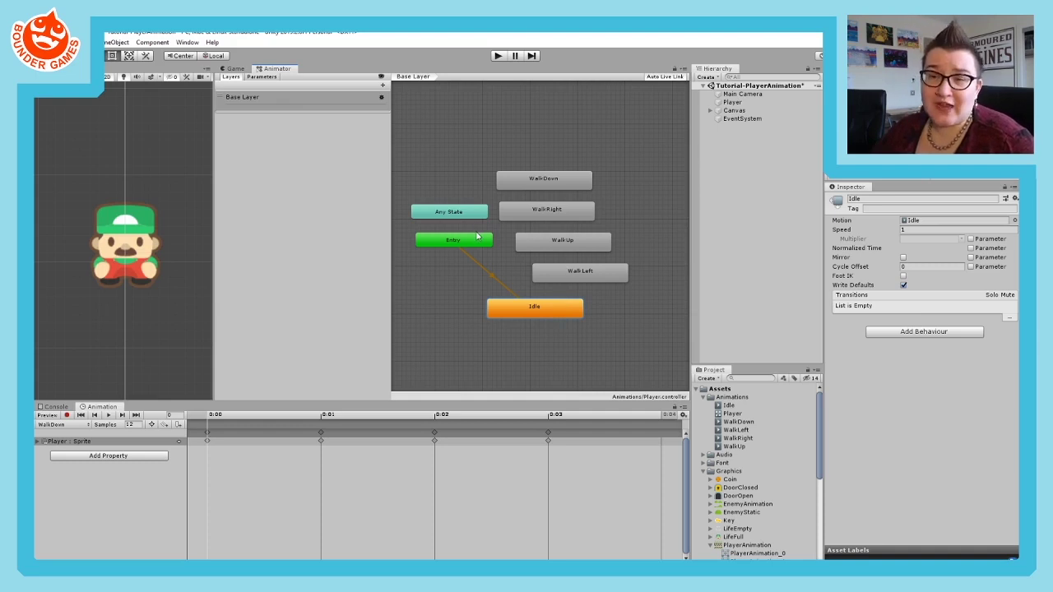
middle_click_drag(556, 356, 555, 319)
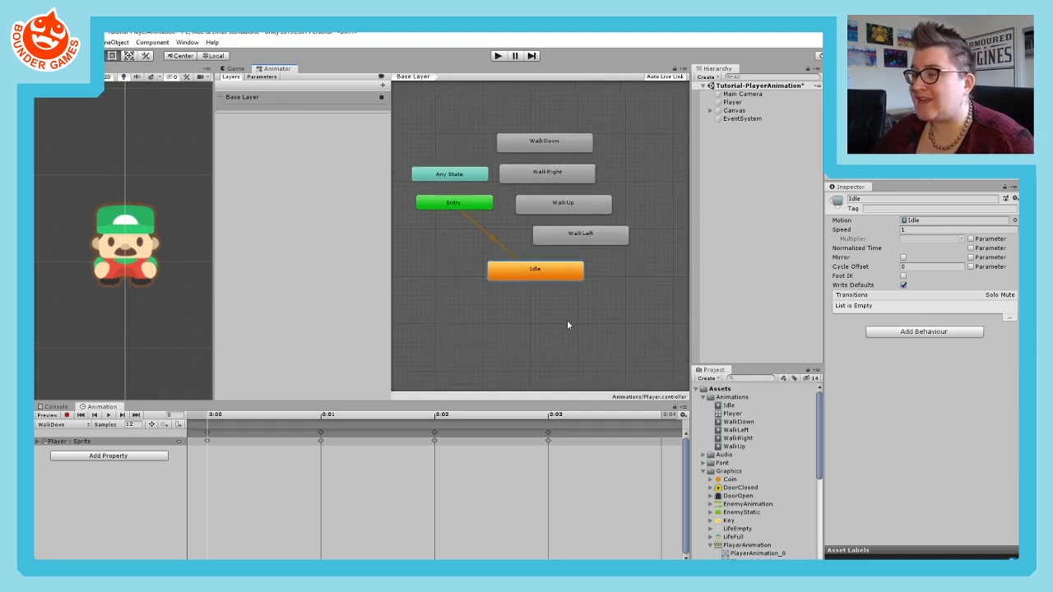
- Arrange WalkUp above, WalkLeft left of, WalkRight right of and WalkDown below Idle, and widen the graph area by narrowing the layers list
left_click_drag(556, 205, 522, 232)
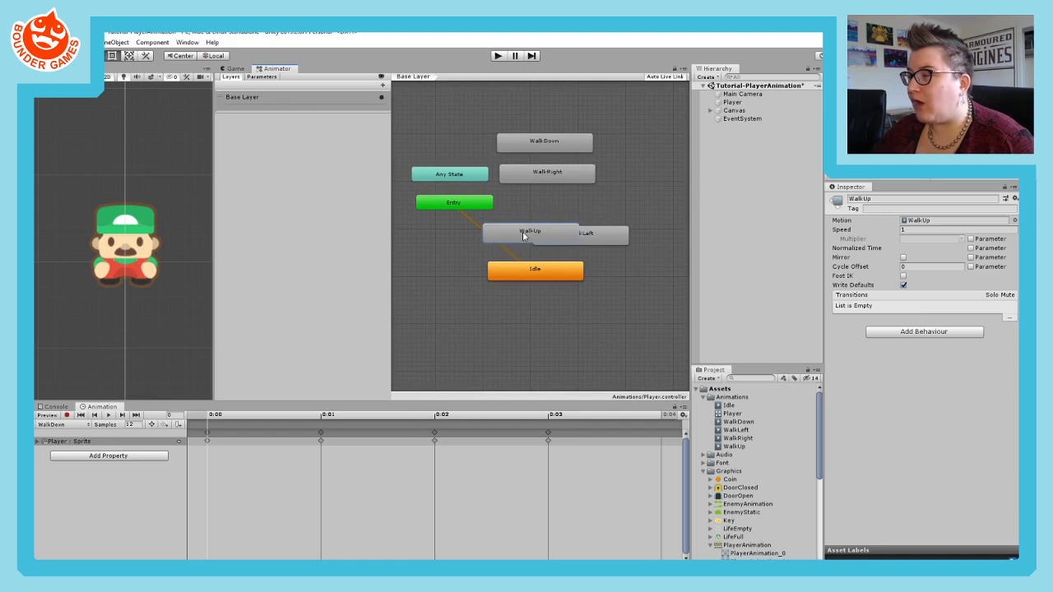
left_click_drag(613, 241, 453, 279)
left_click_drag(551, 180, 652, 278)
left_click_drag(511, 134, 503, 314)
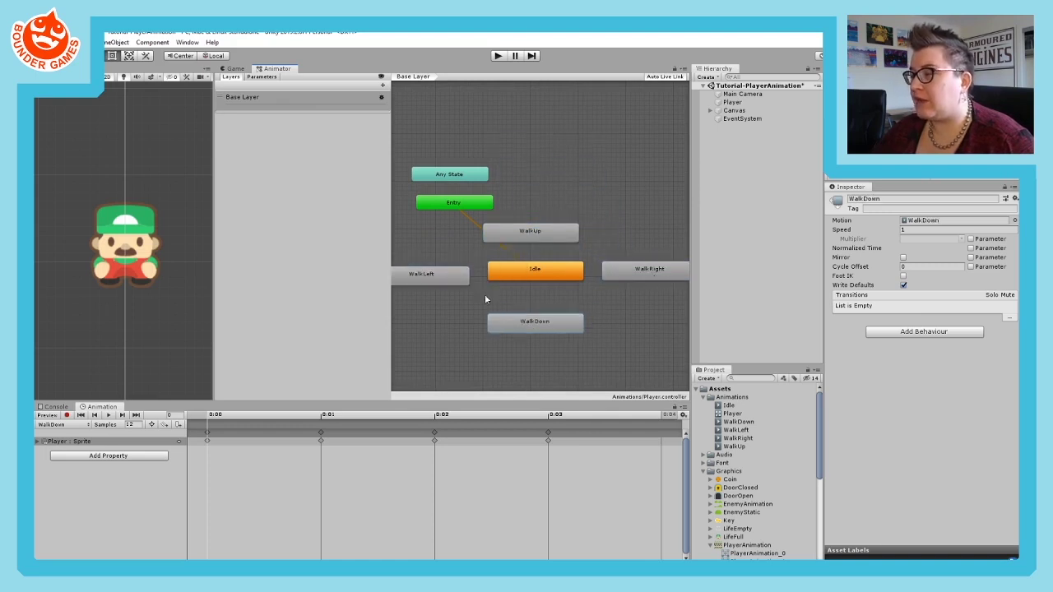
left_click_drag(388, 227, 306, 228)
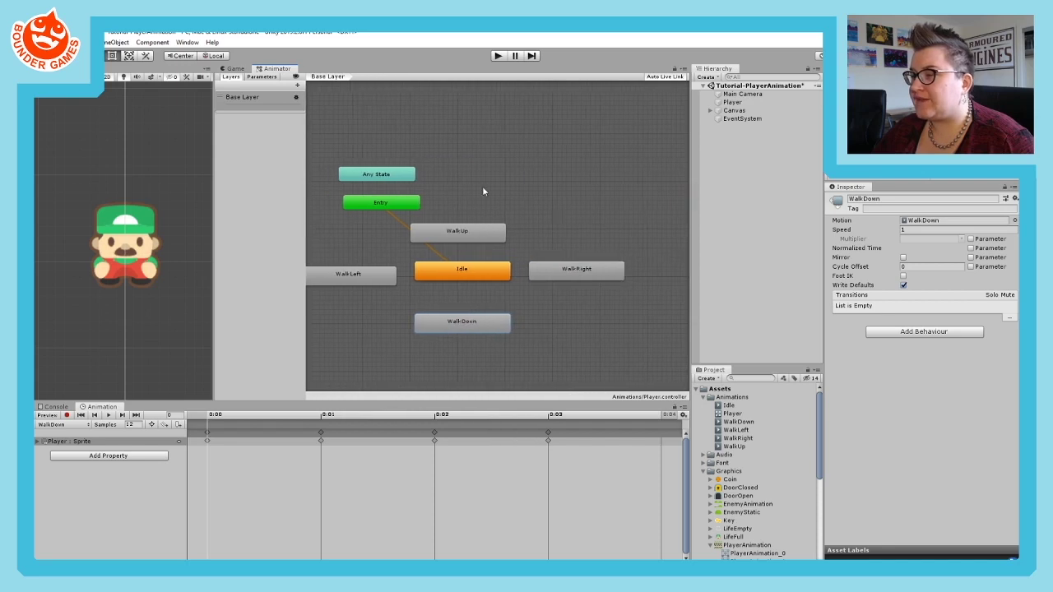
middle_click_drag(519, 185, 494, 193)
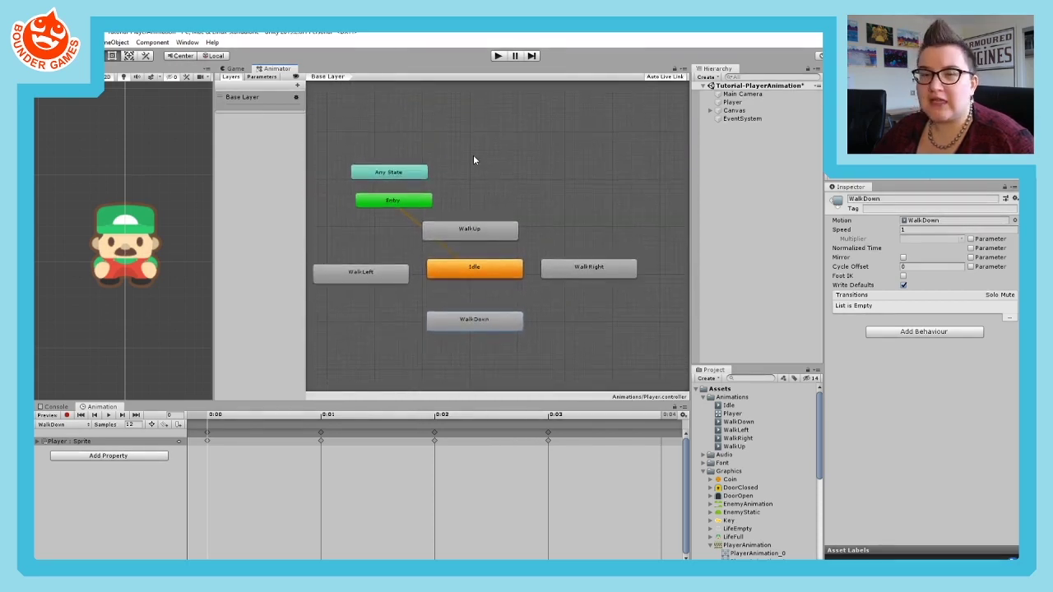
middle_click_drag(475, 156, 565, 153)
left_click(563, 151)
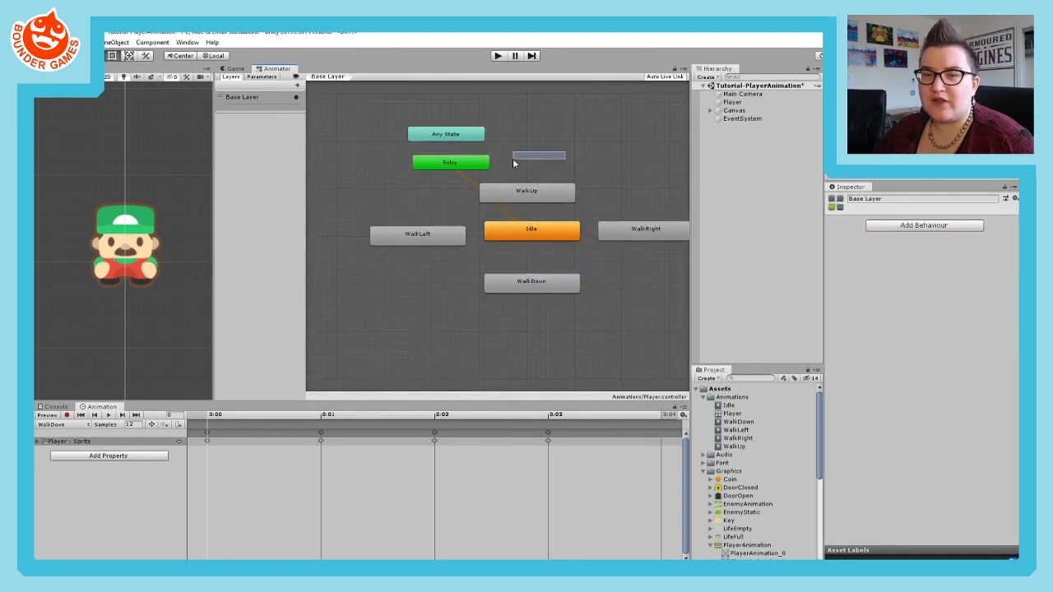
right_click(578, 134)
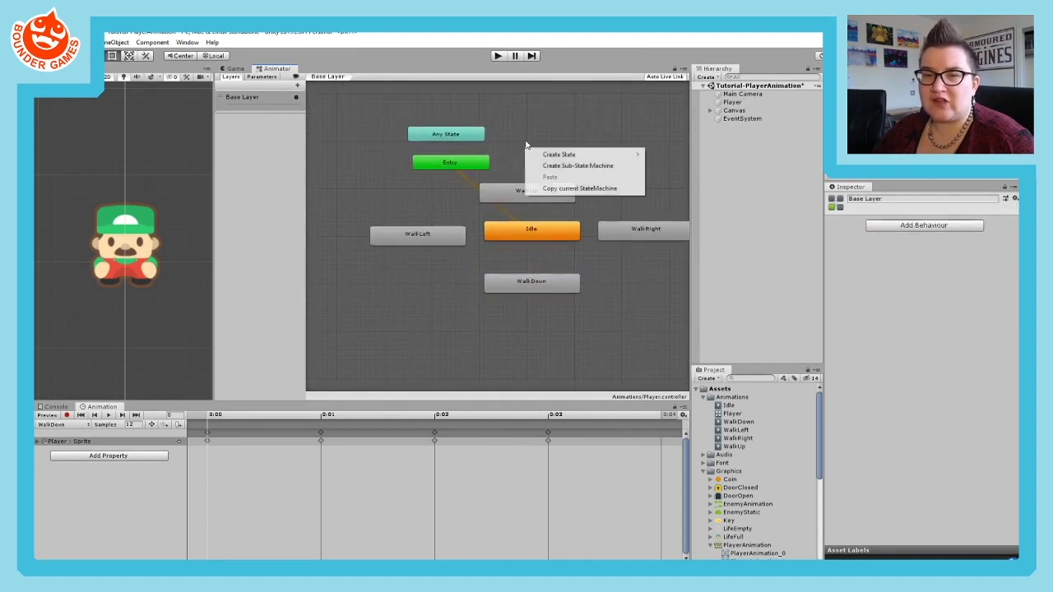
left_click(579, 123)
middle_click_drag(578, 134, 543, 131)
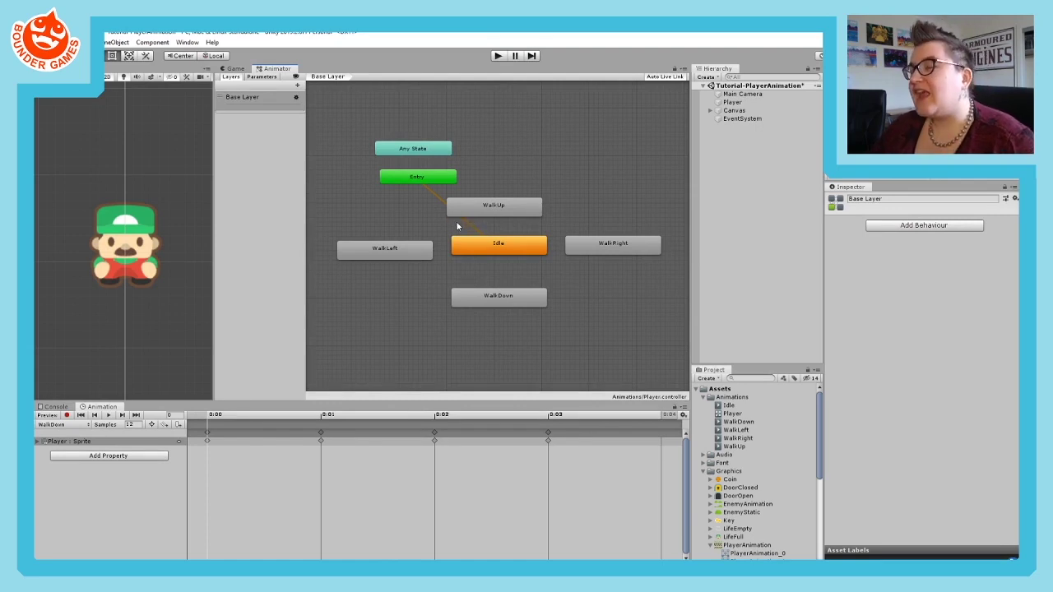
- Create a transition from Idle to WalkRight, and move WalkRight slightly farther right to expose the transition arrow
right_click(528, 250)
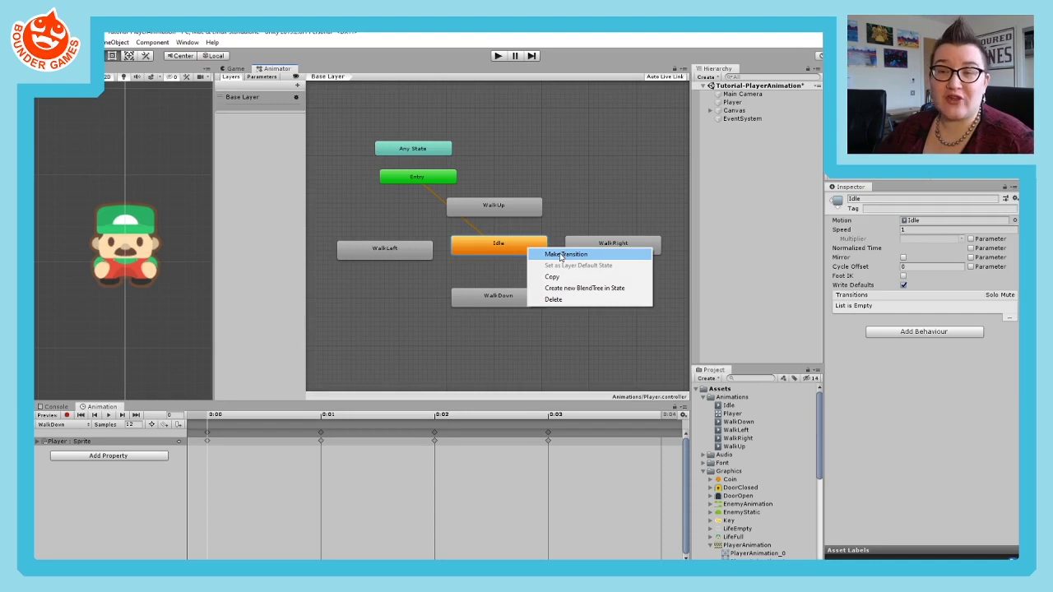
left_click(560, 255)
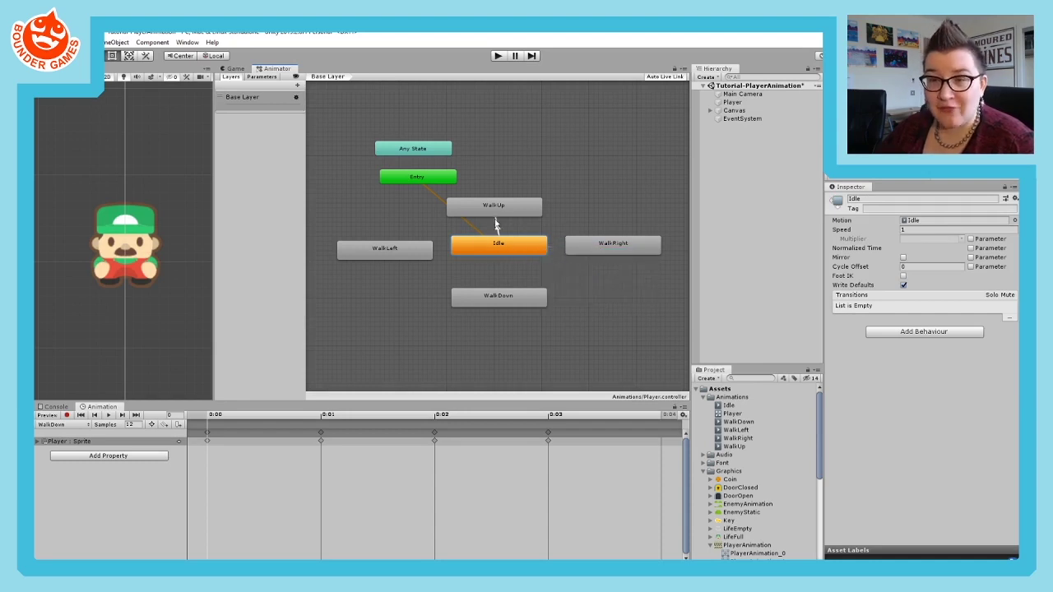
left_click(609, 247)
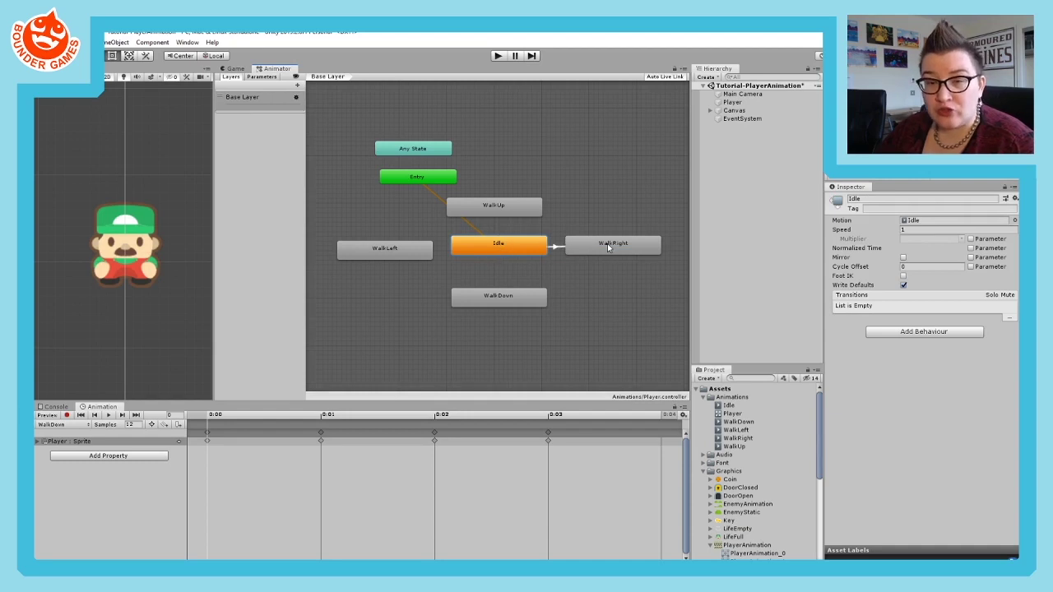
left_click(598, 254)
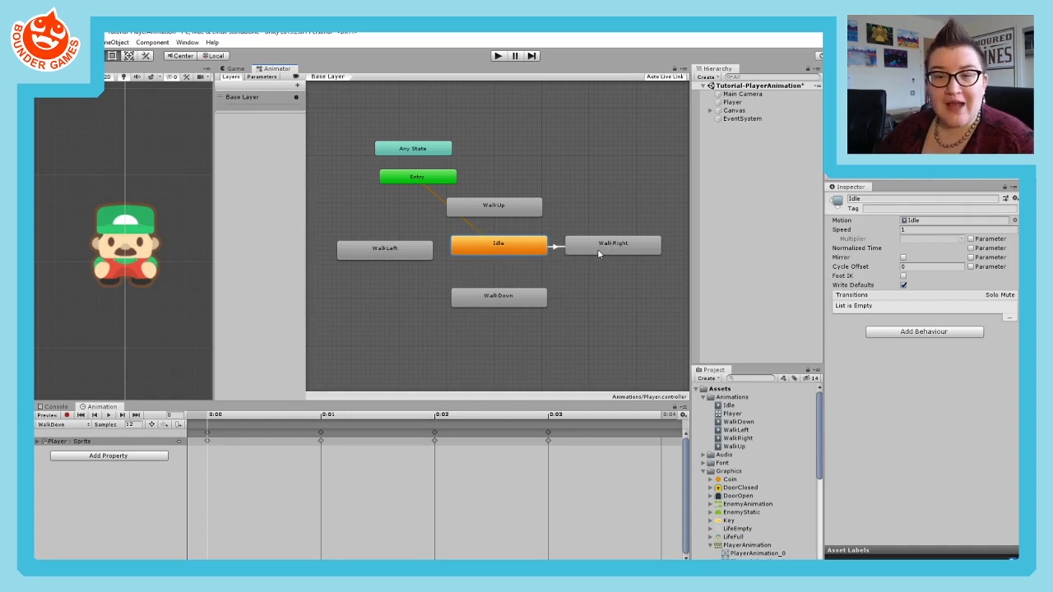
left_click_drag(598, 252, 622, 247)
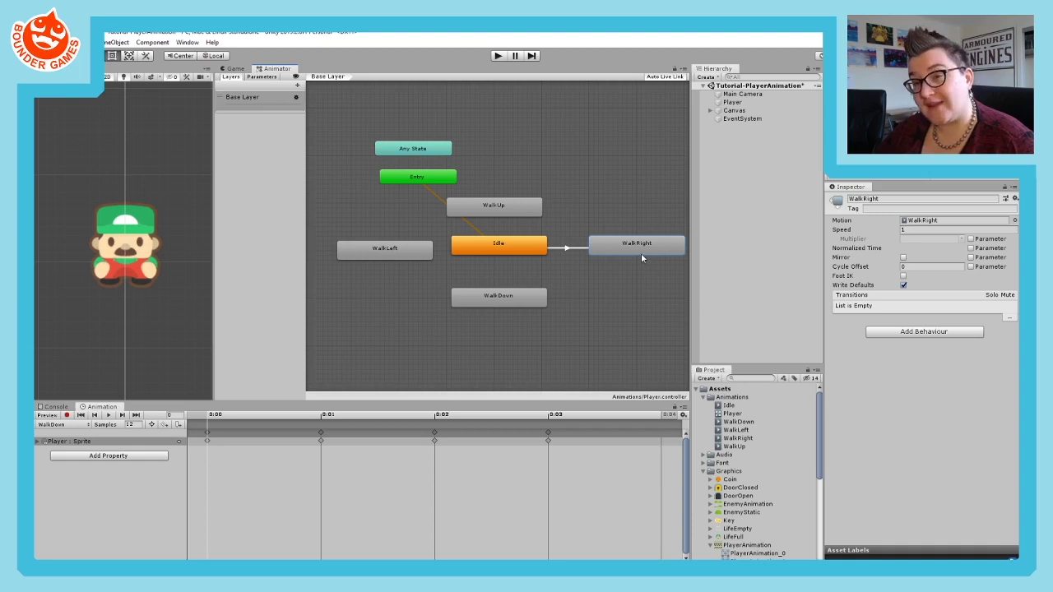
left_click(570, 248)
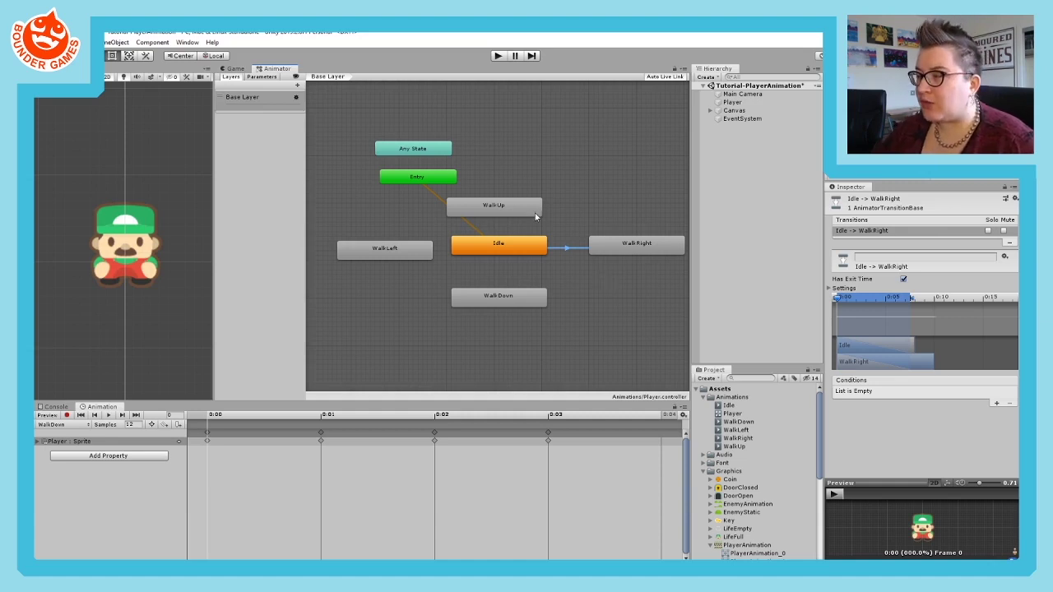
- Create a return transition from WalkRight to Idle
right_click(610, 245)
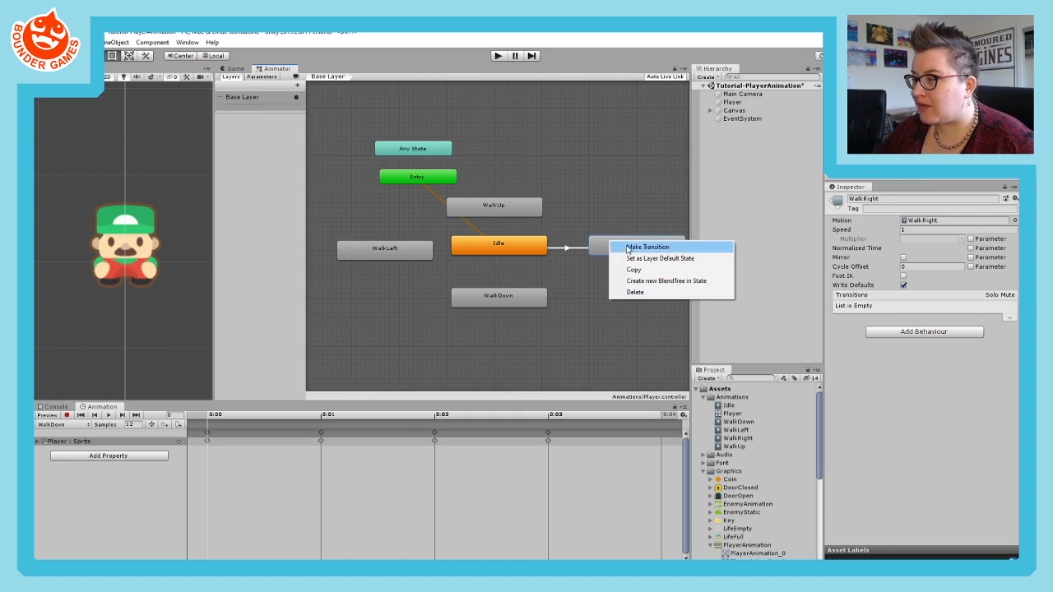
left_click(596, 230)
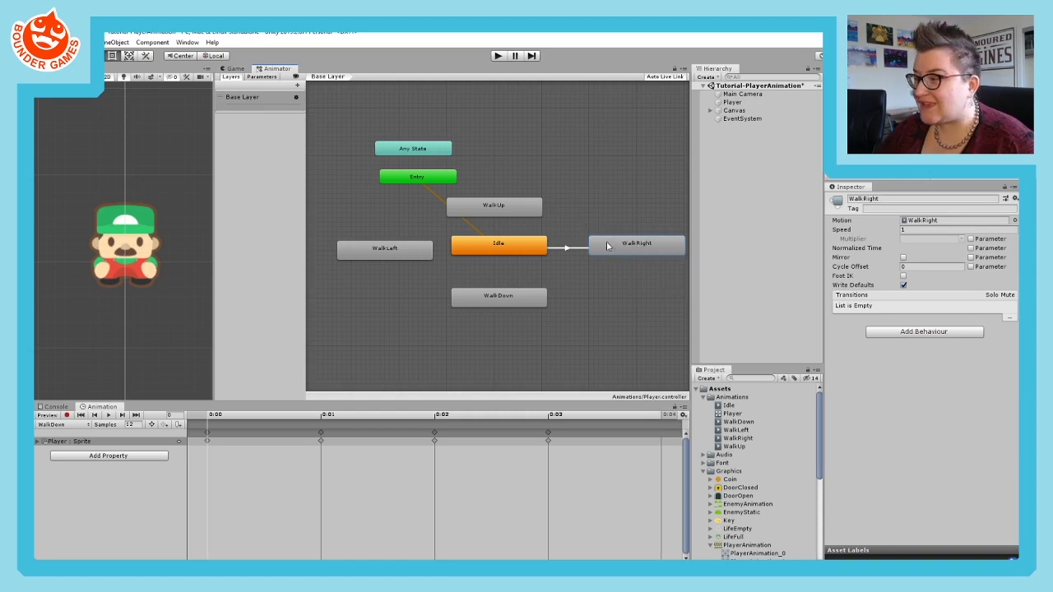
right_click(607, 244)
left_click(621, 246)
left_click(522, 244)
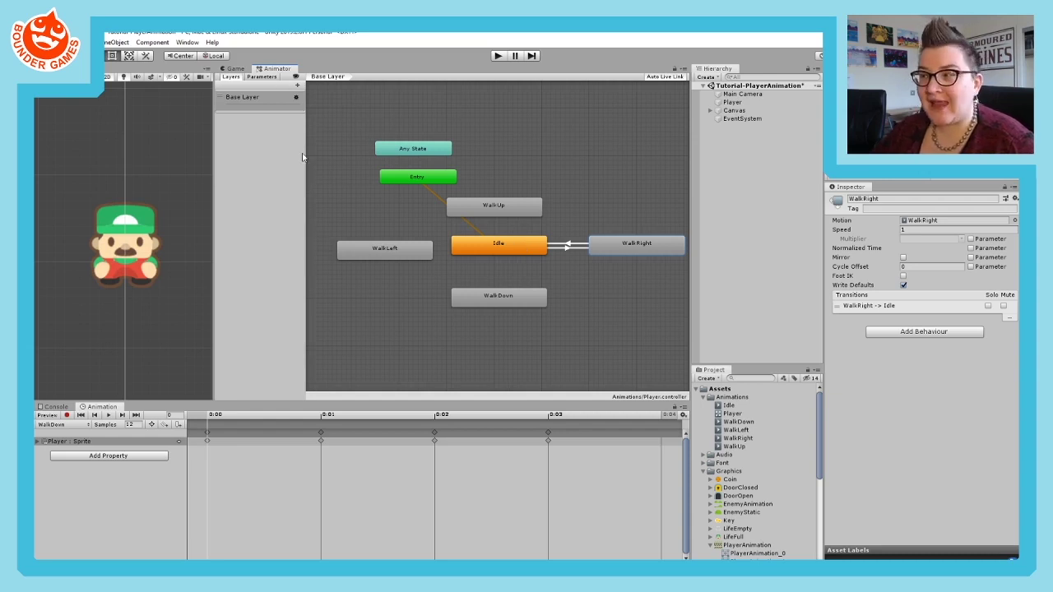
- Add a float parameter named speedH to the animator controller
left_click(262, 76)
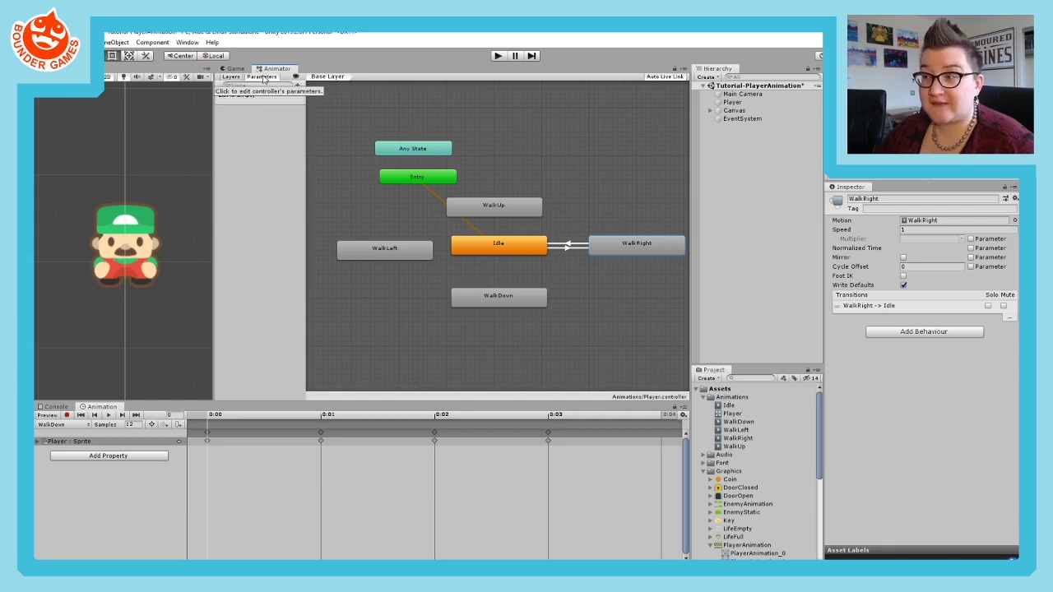
left_click(298, 85)
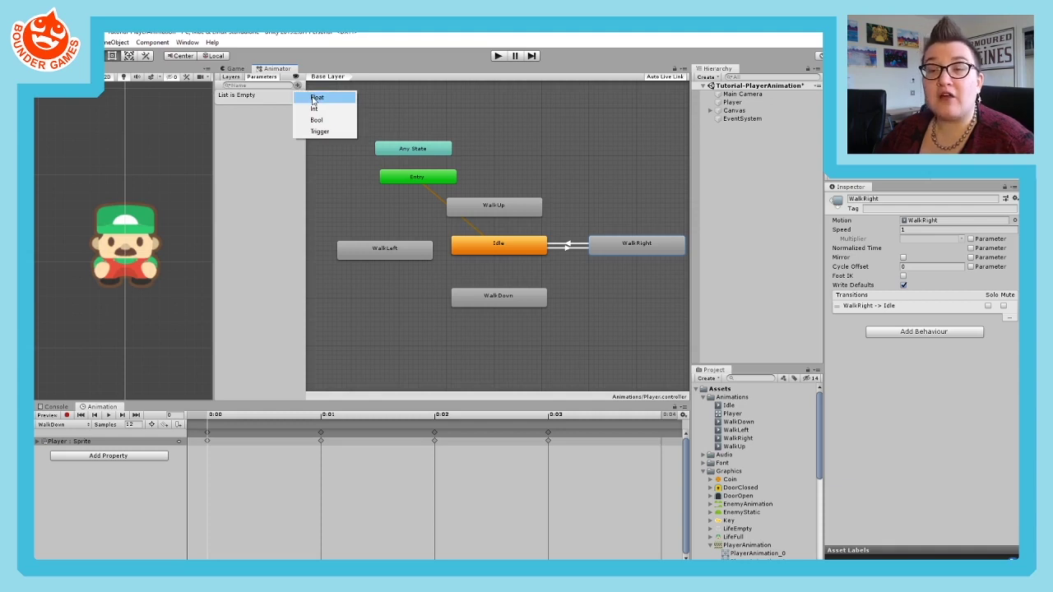
left_click(315, 97)
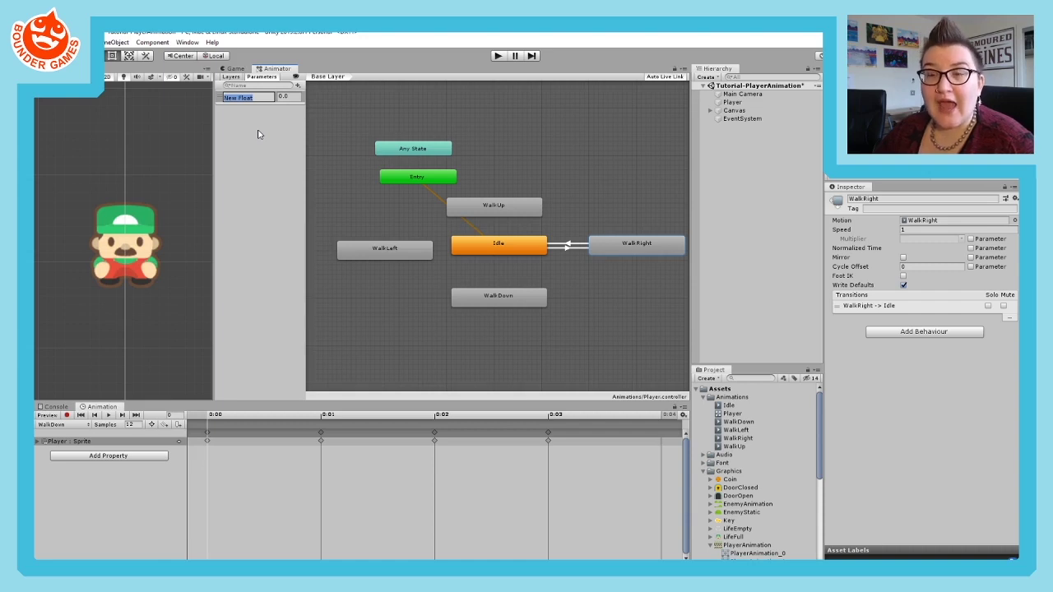
type("s")
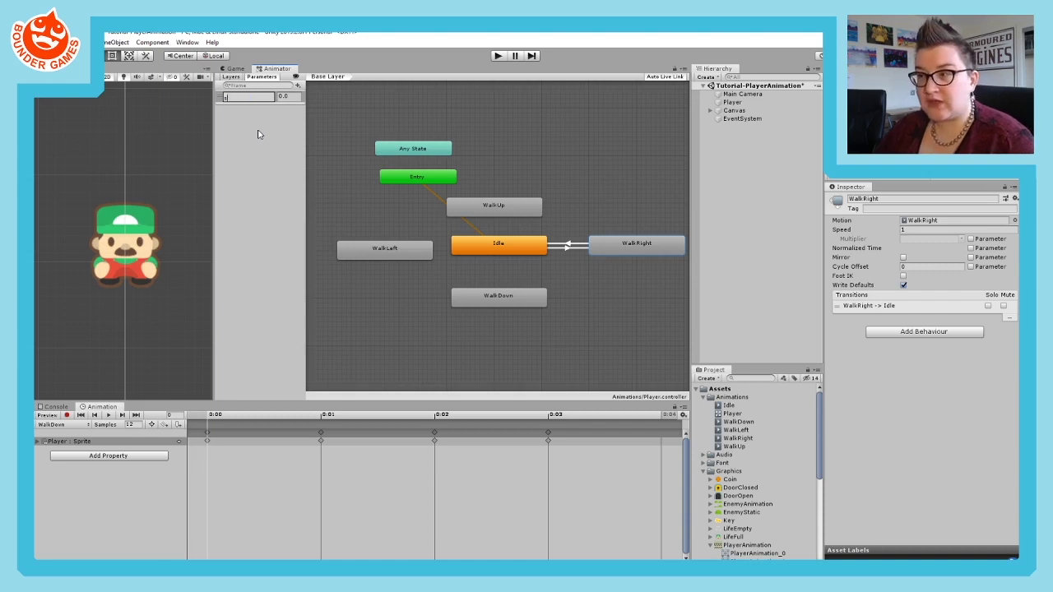
type("peedH")
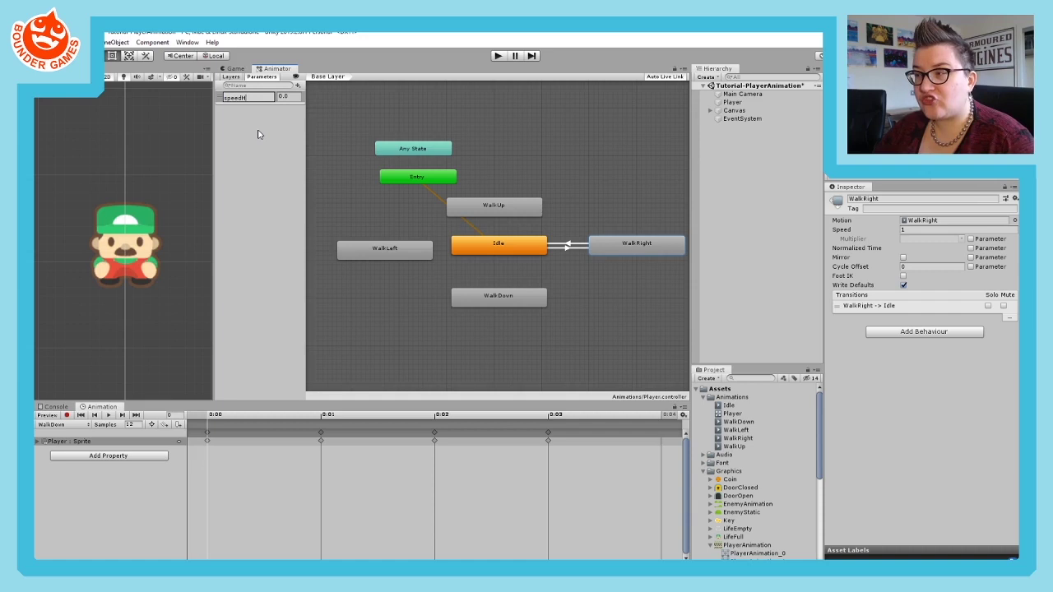
key("Return")
- Add a second float parameter named speedV to the animator controller
left_click(298, 86)
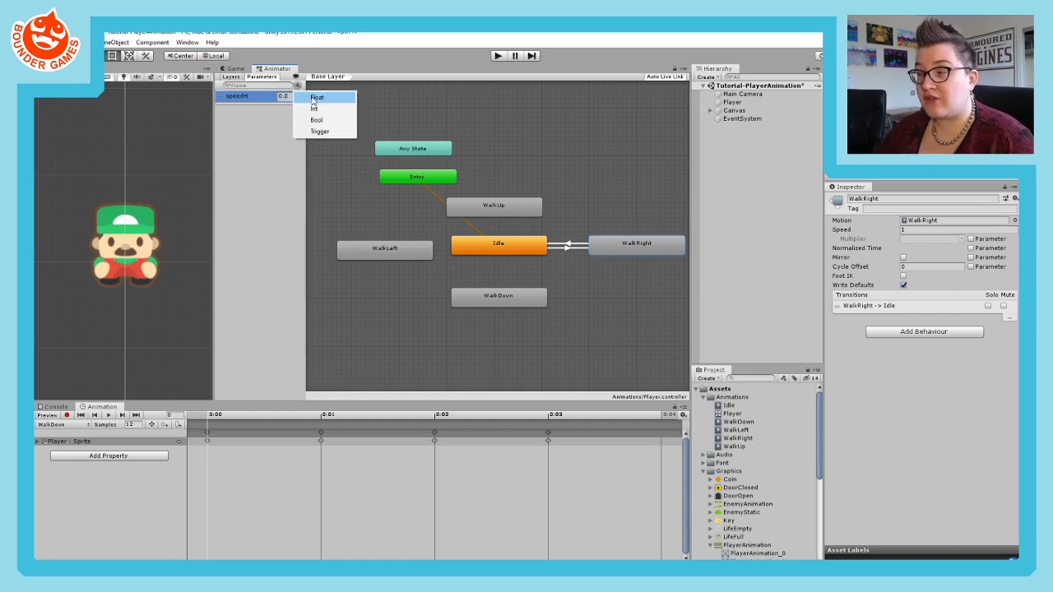
left_click(315, 98)
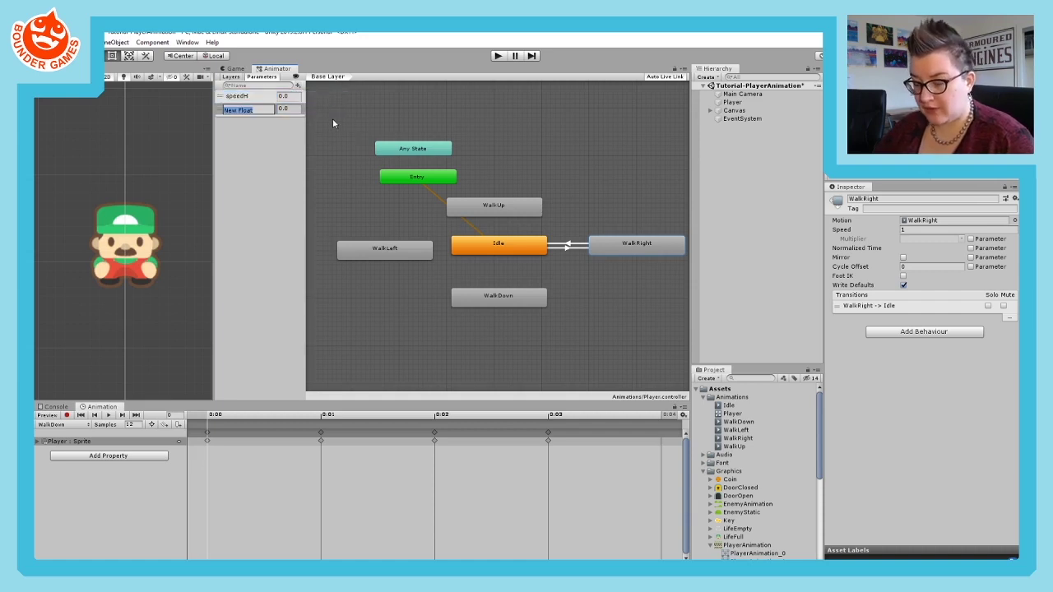
type("speedV")
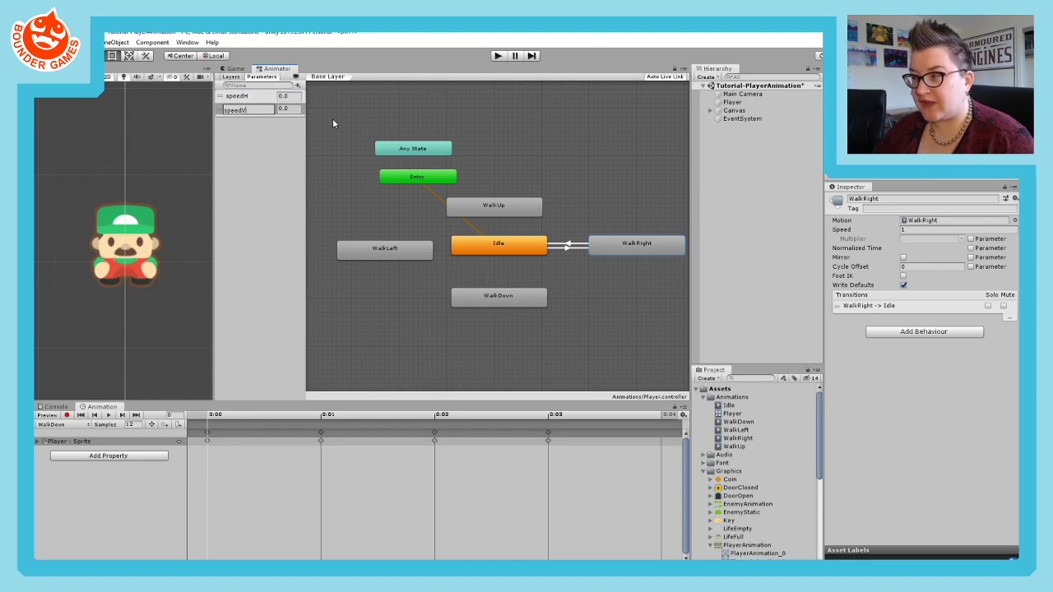
key("Return")
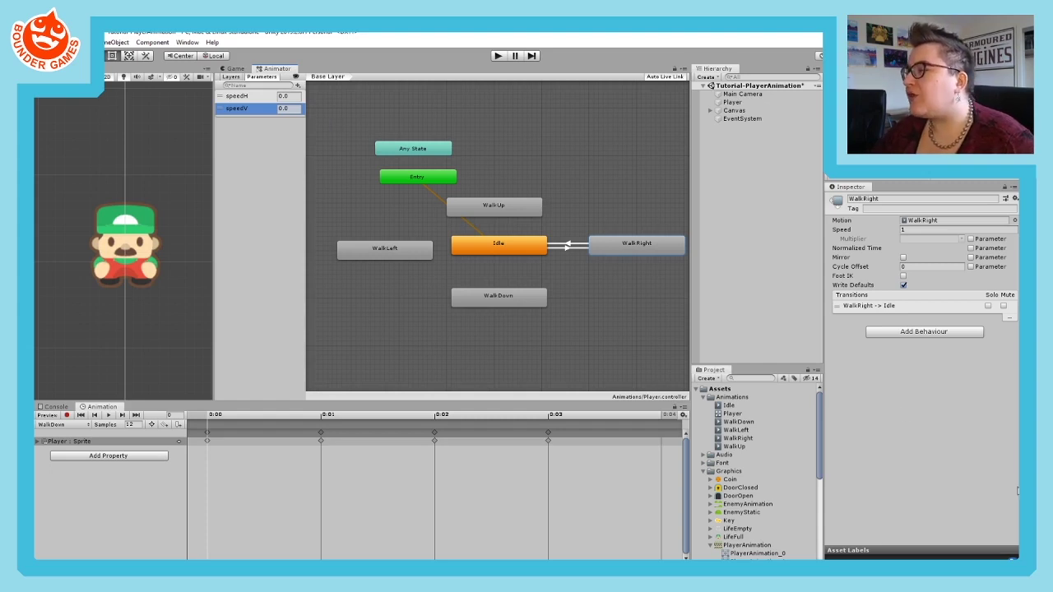
- Add a condition to the Idle to WalkRight transition requiring speedH to be Greater than 0.1
left_click(514, 247)
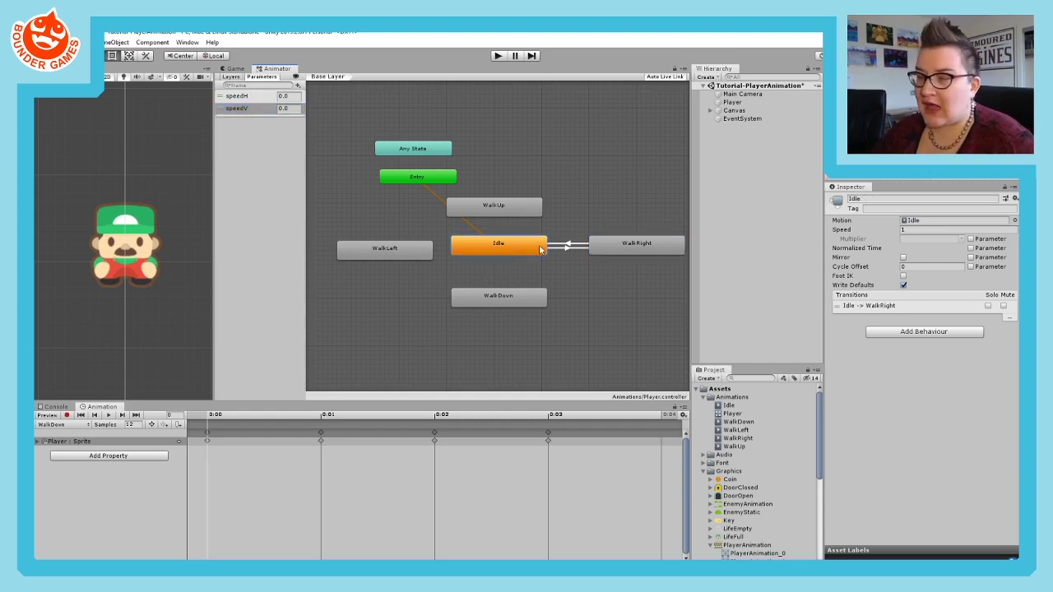
left_click(565, 249)
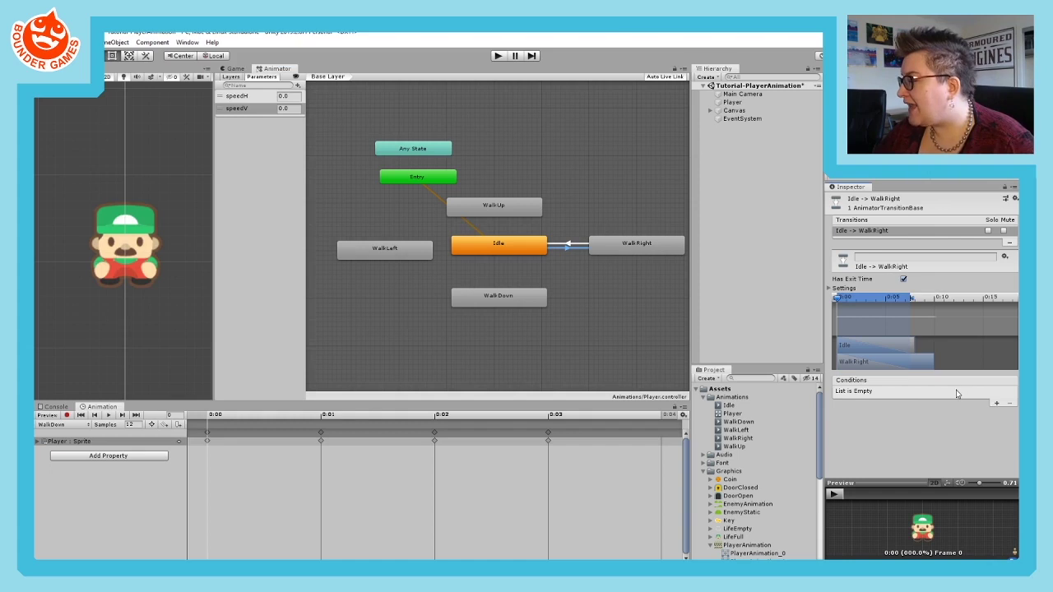
left_click(996, 405)
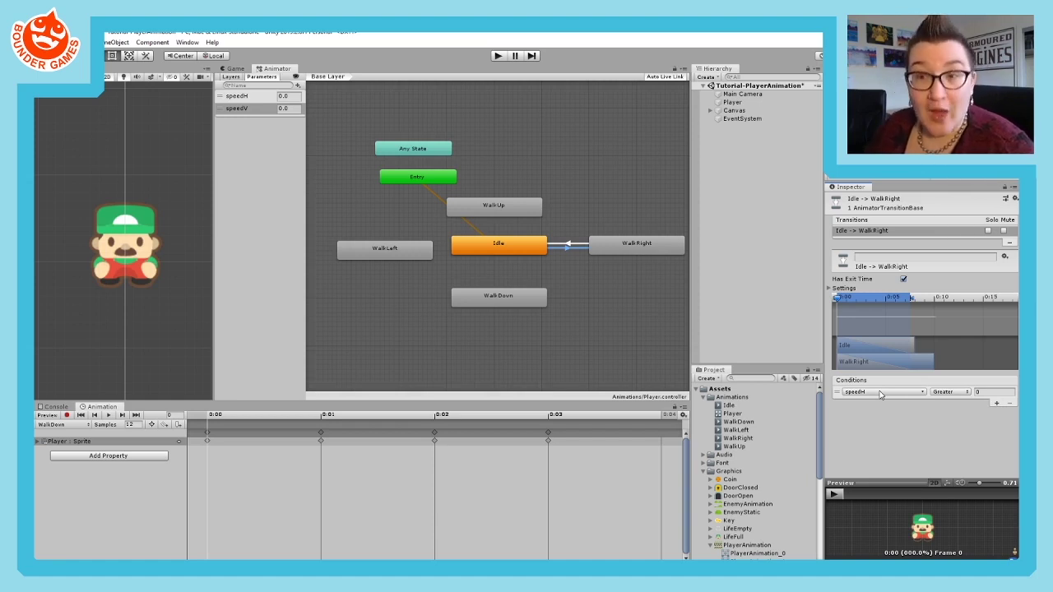
left_click(954, 393)
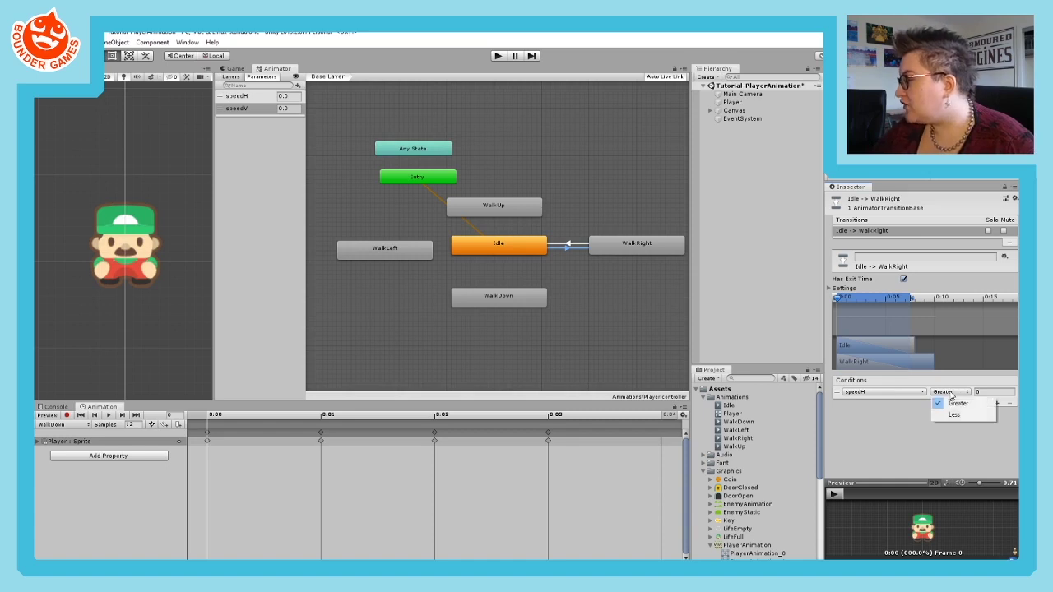
left_click(1004, 393)
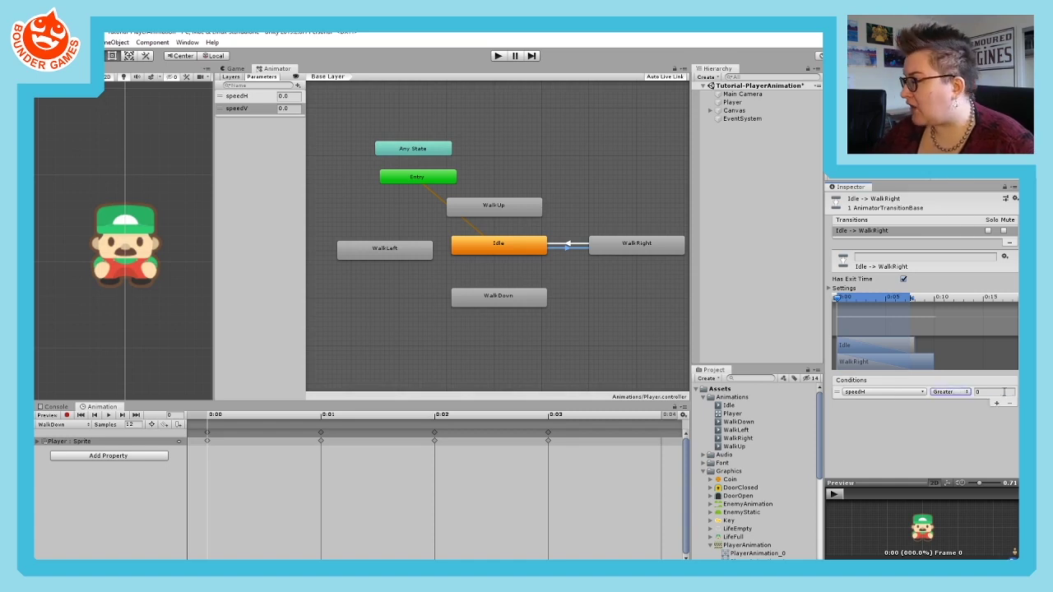
left_click(992, 393)
left_click(956, 393)
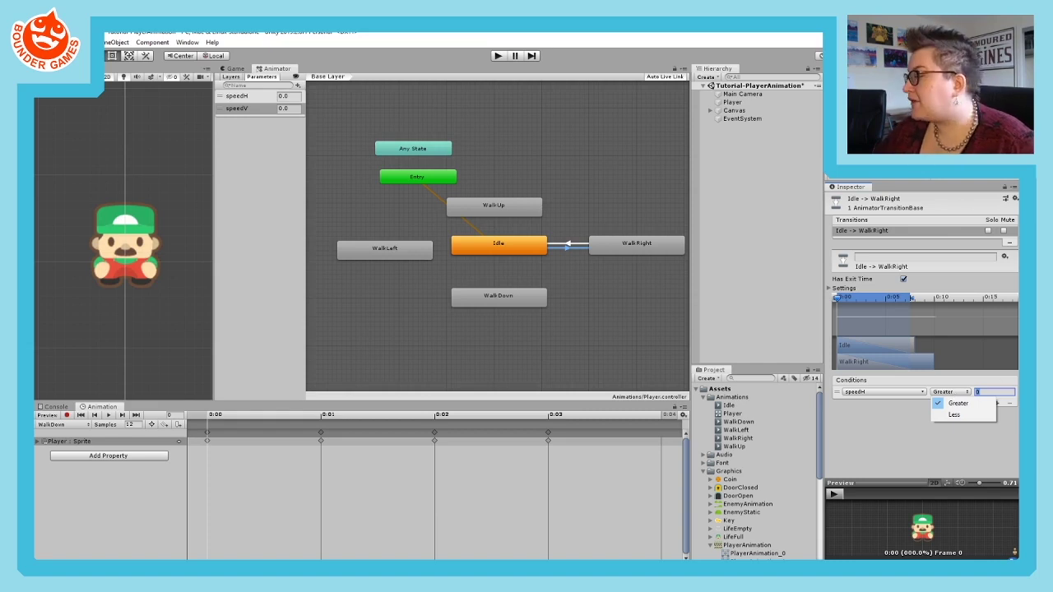
left_click(959, 403)
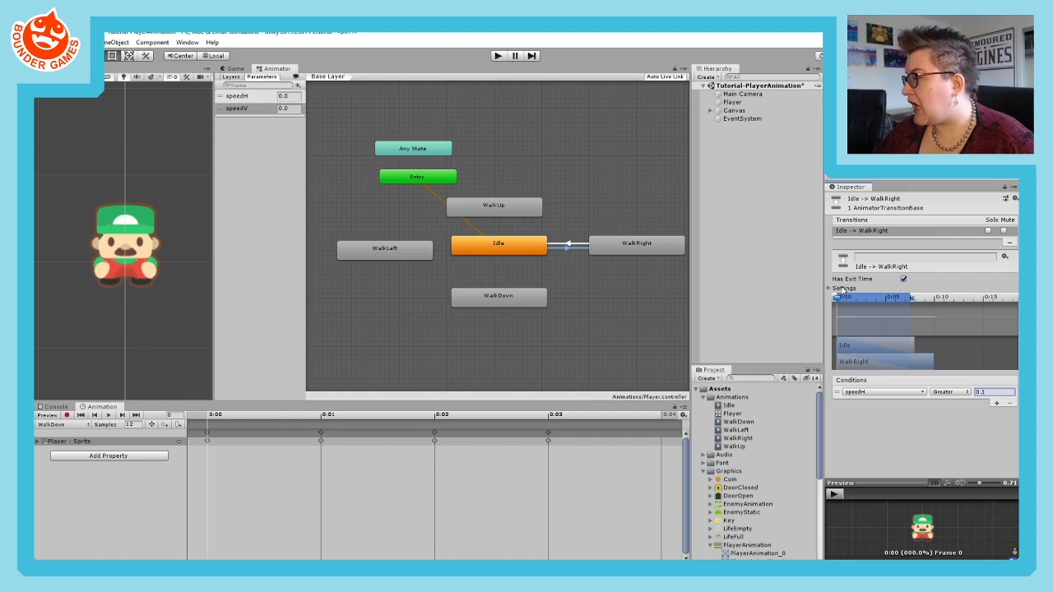
- Disable Has Exit Time on the Idle to WalkRight transition and set its Transition Duration to 0 in the expanded settings
left_click(841, 288)
left_click(832, 289)
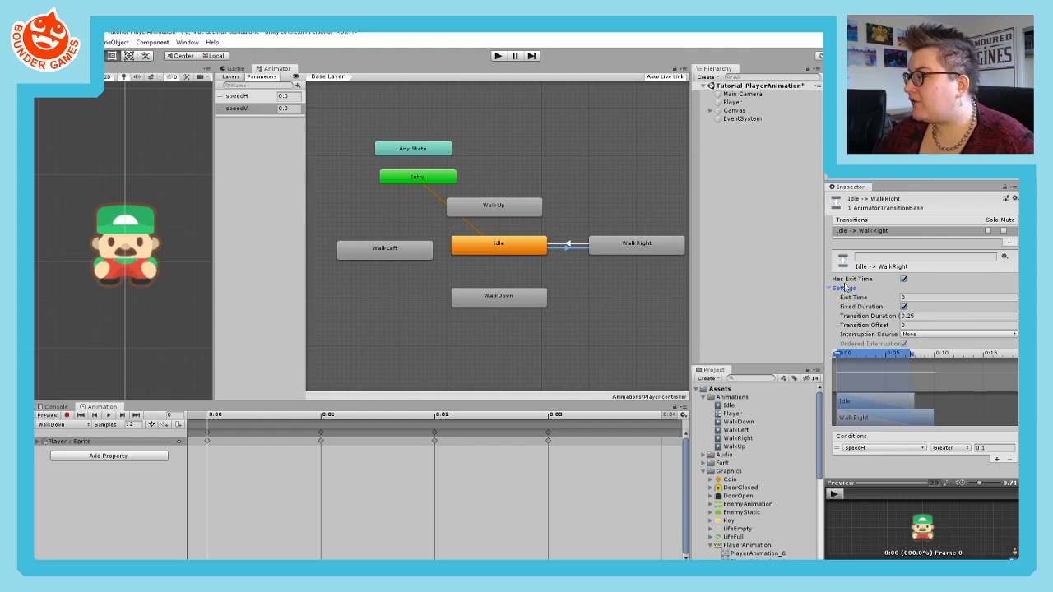
left_click(904, 280)
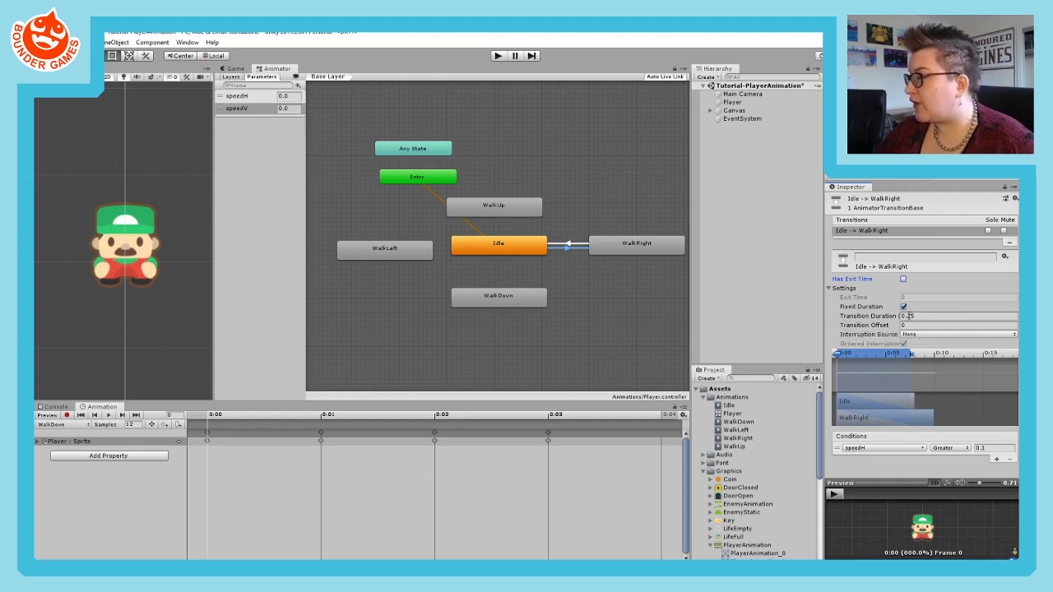
left_click(922, 316)
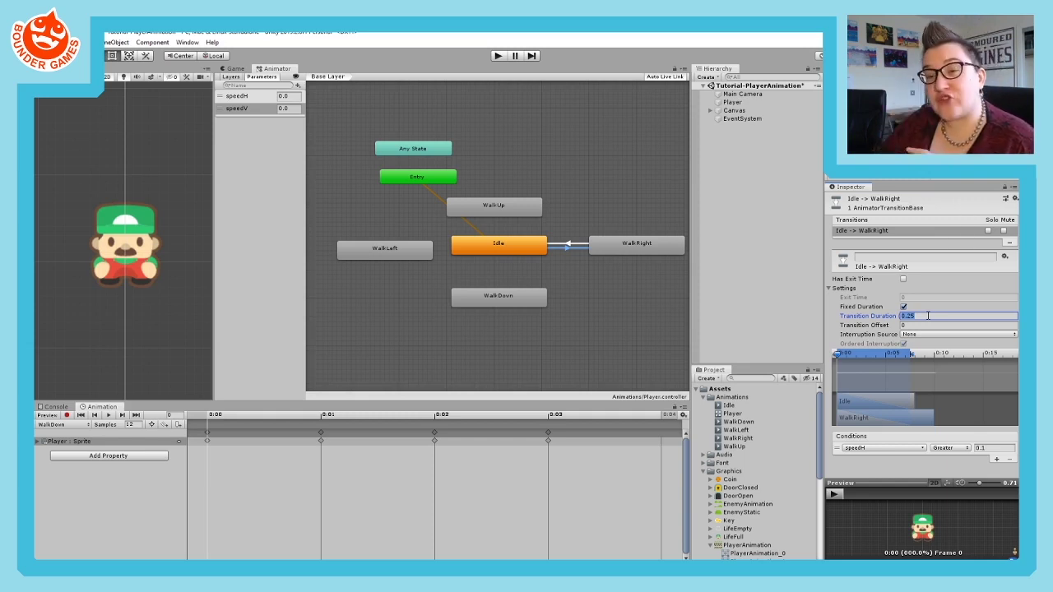
type("0")
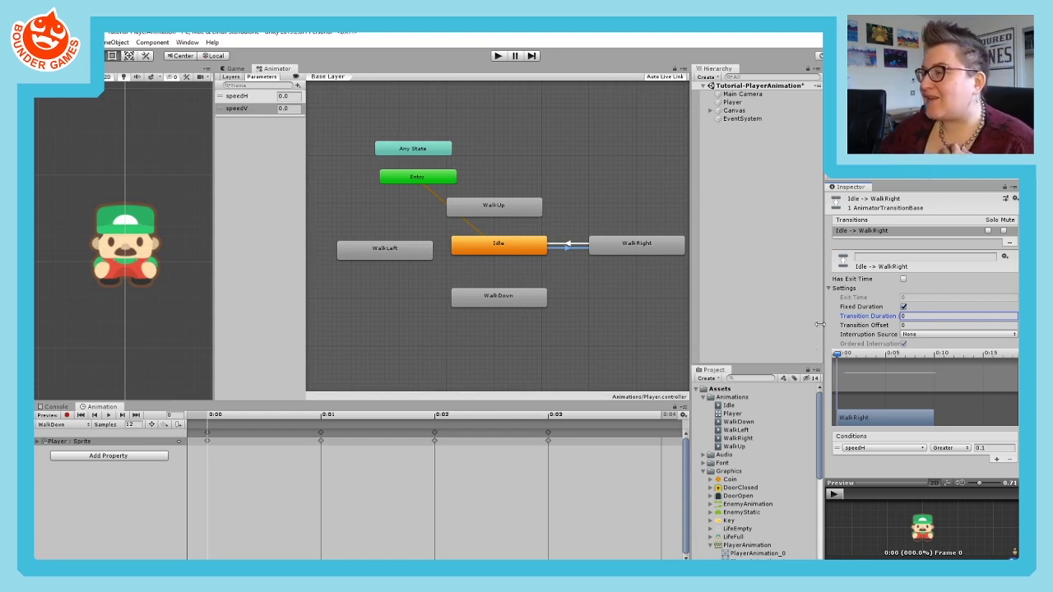
- Add a condition to the WalkRight to Idle transition requiring speedH to be Less than 0.1
left_click(567, 245)
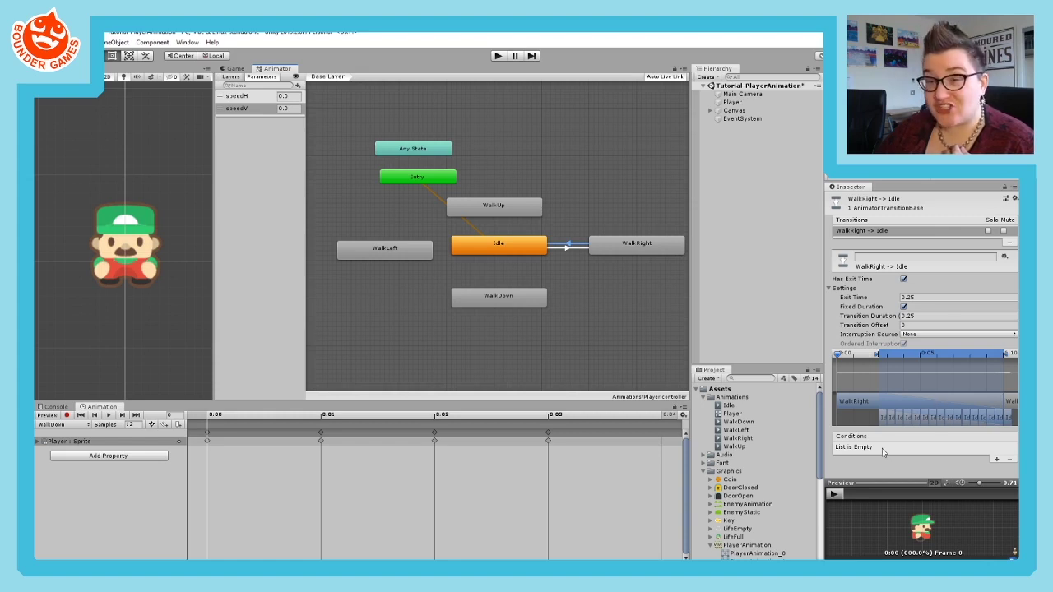
left_click(997, 461)
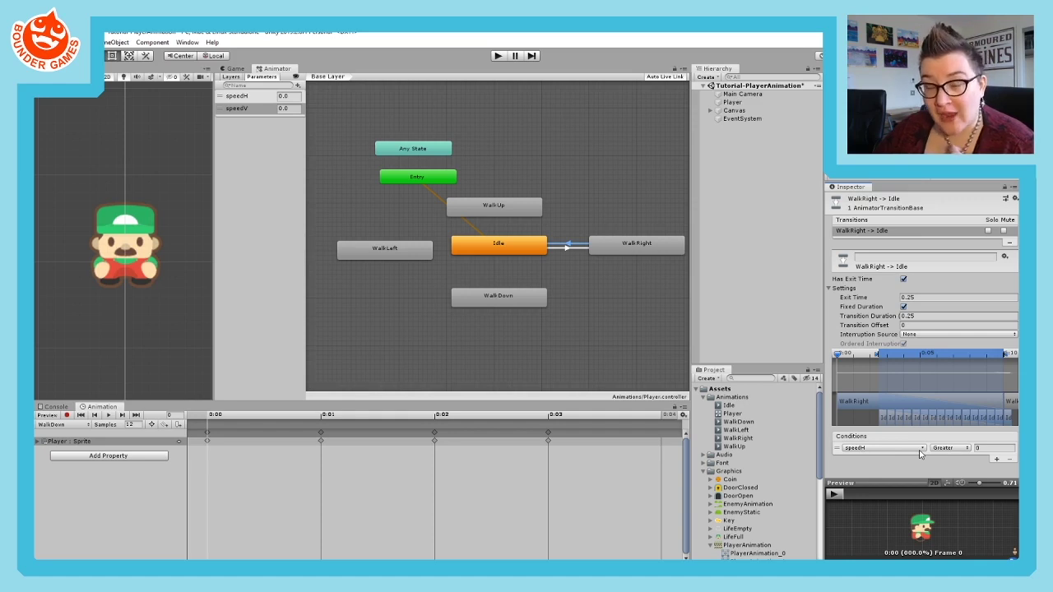
left_click(952, 448)
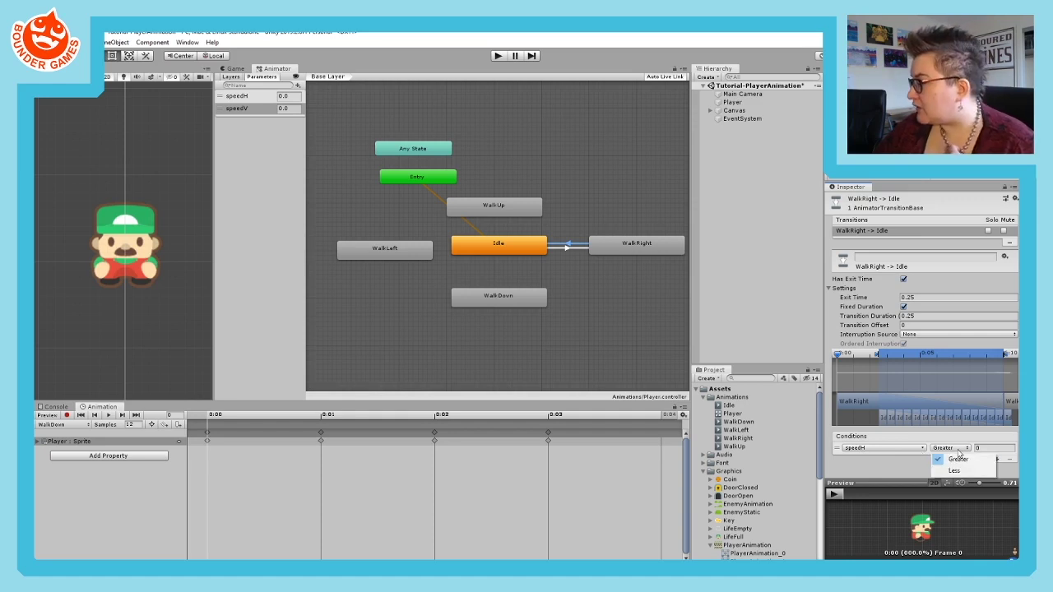
left_click(954, 468)
left_click(988, 448)
type("0.1")
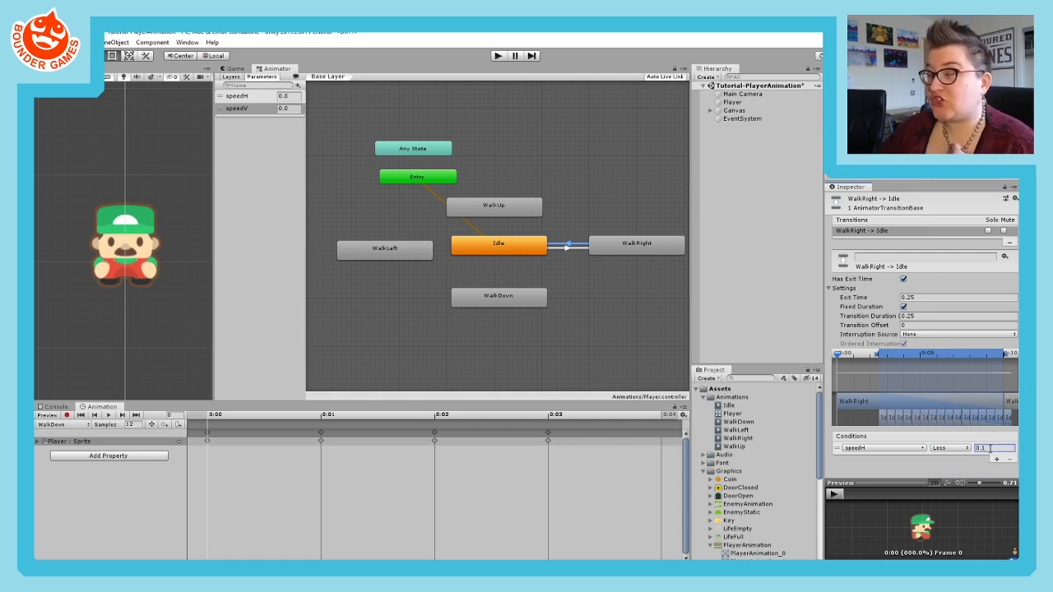
- Disable Has Exit Time on the WalkRight to Idle transition and set its Transition Duration to 0
left_click(903, 279)
left_click(926, 316)
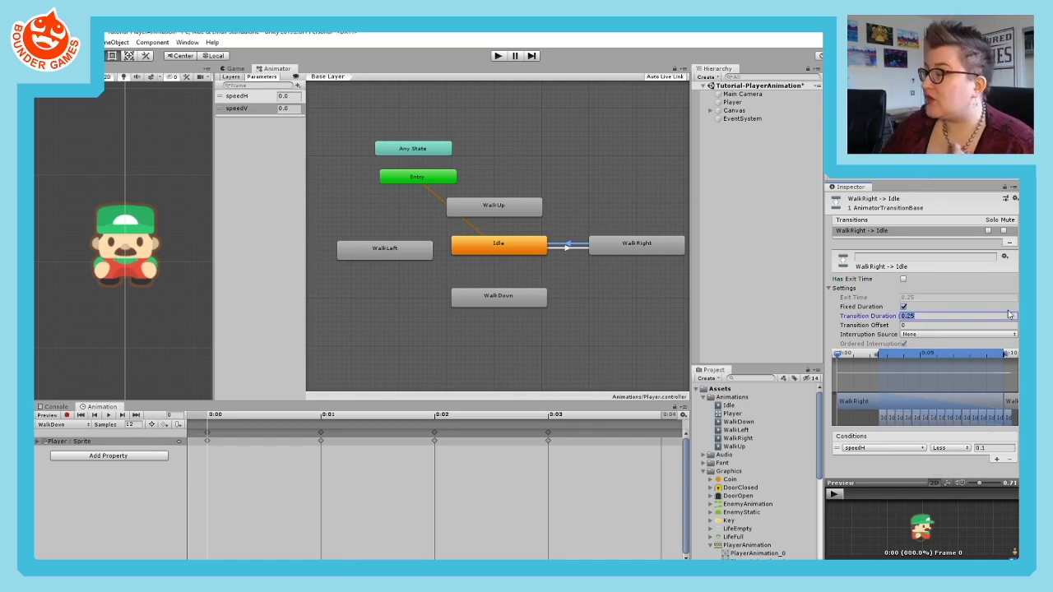
type("0")
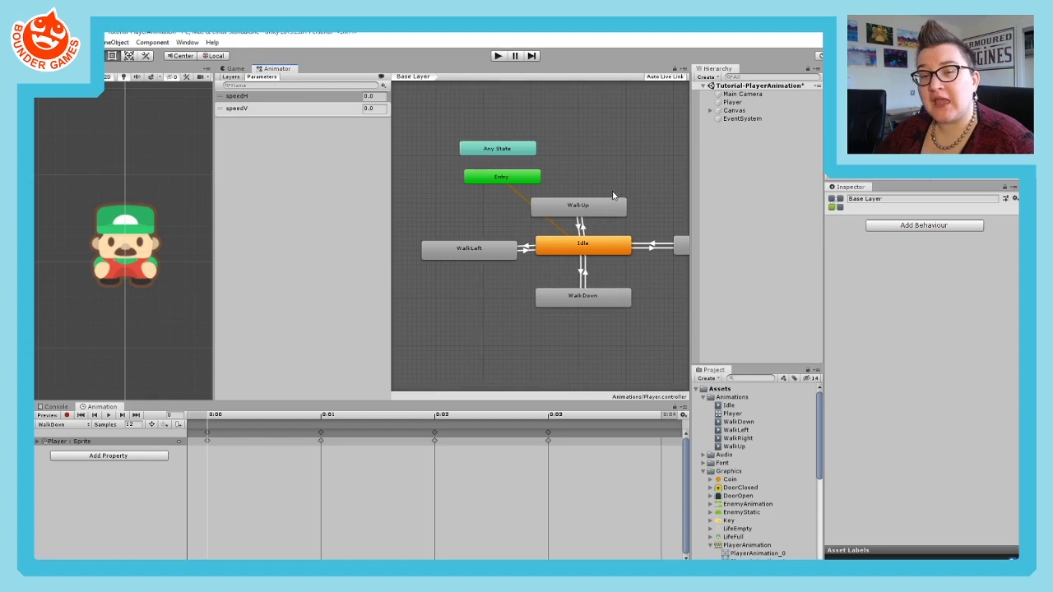
- Review the conditions and settings of the transitions between Idle and WalkUp, WalkLeft and WalkDown in both directions, except back-checking WalkRight
middle_click_drag(613, 196, 567, 188)
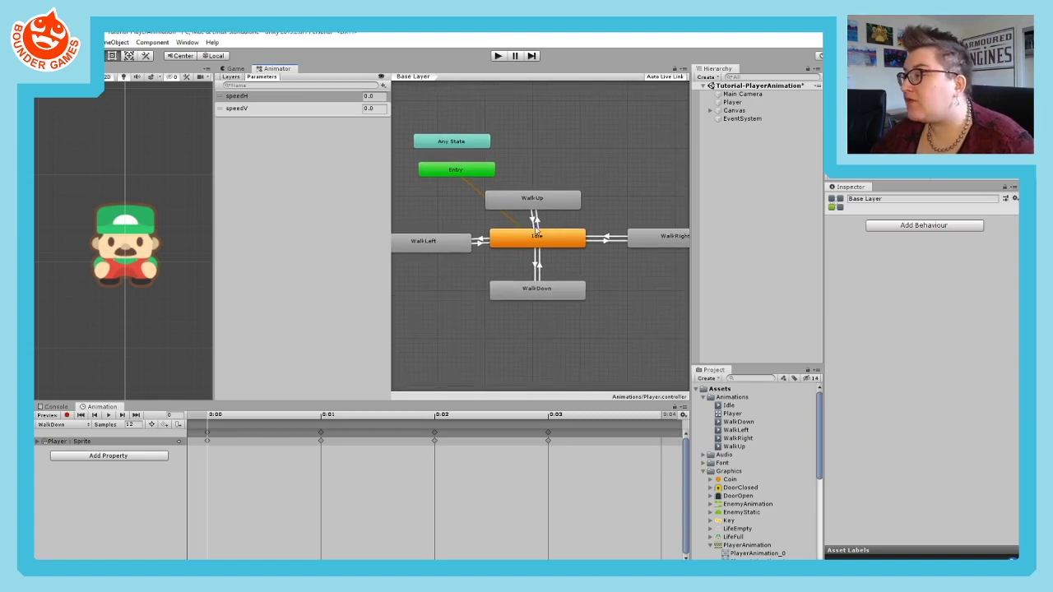
left_click(536, 219)
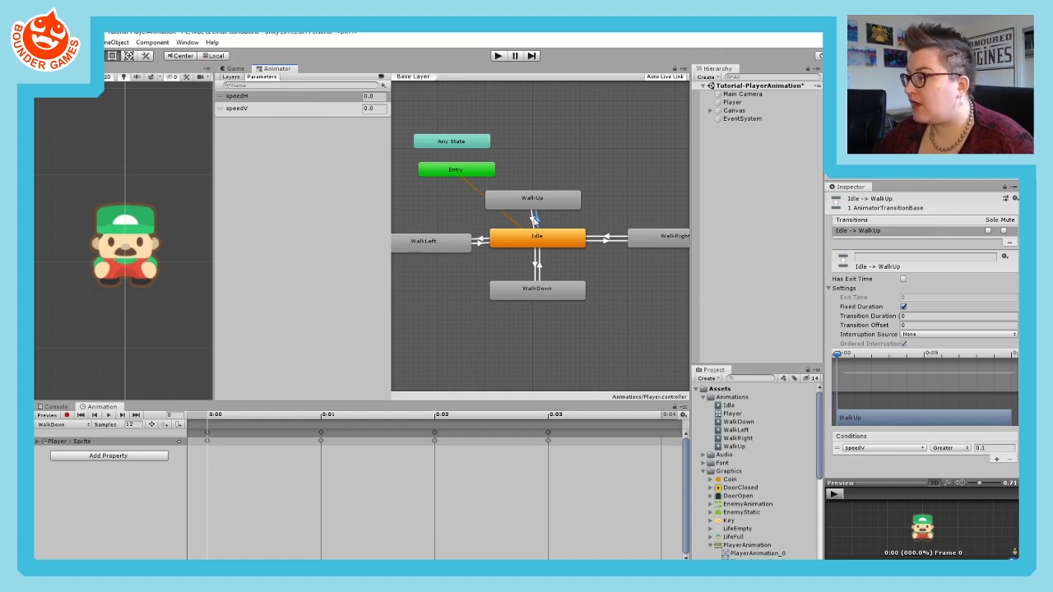
left_click(534, 220)
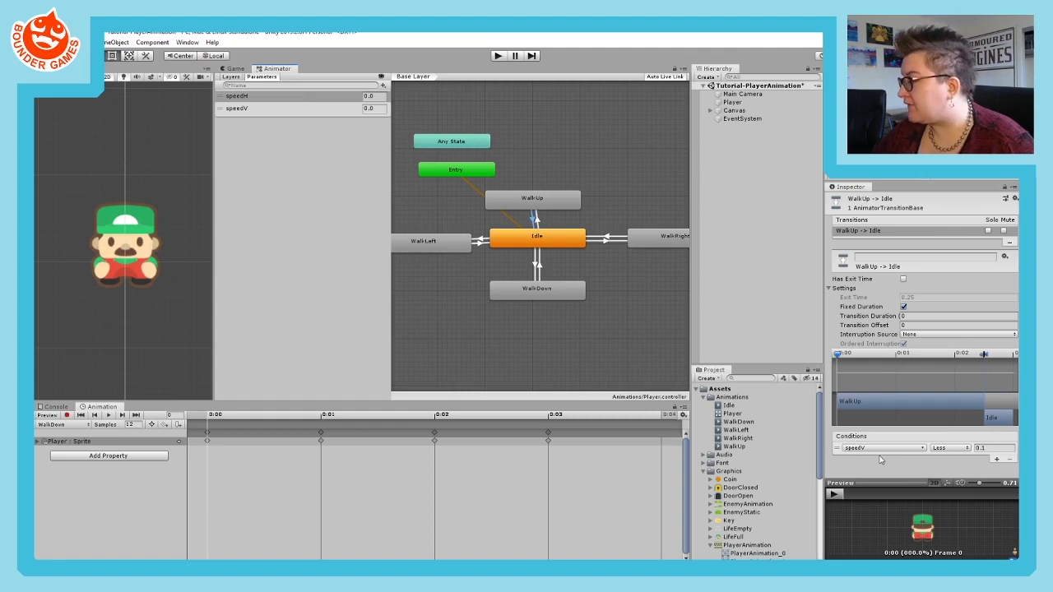
left_click(478, 239)
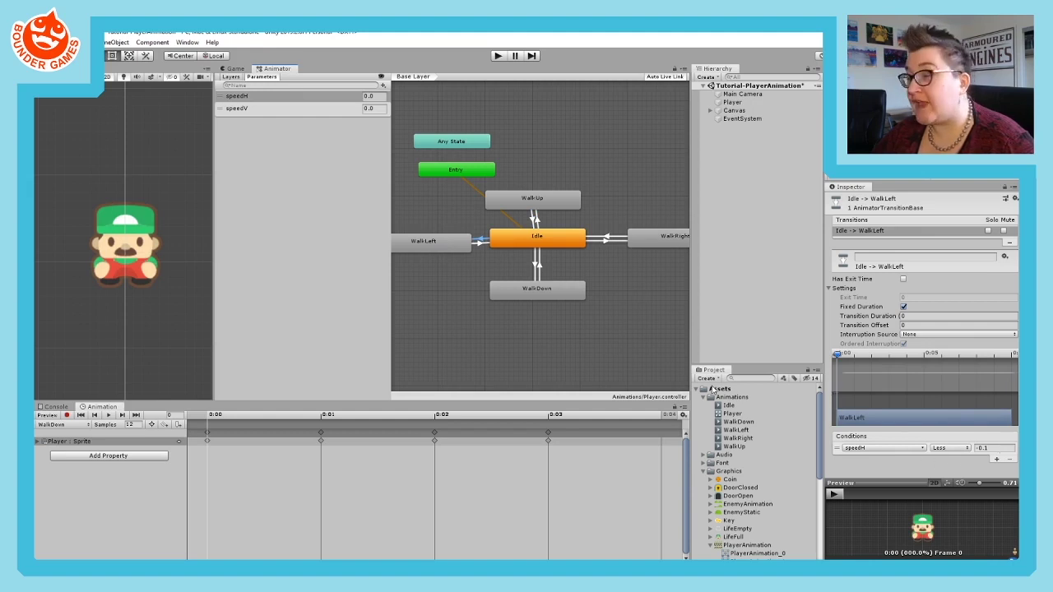
left_click(475, 243)
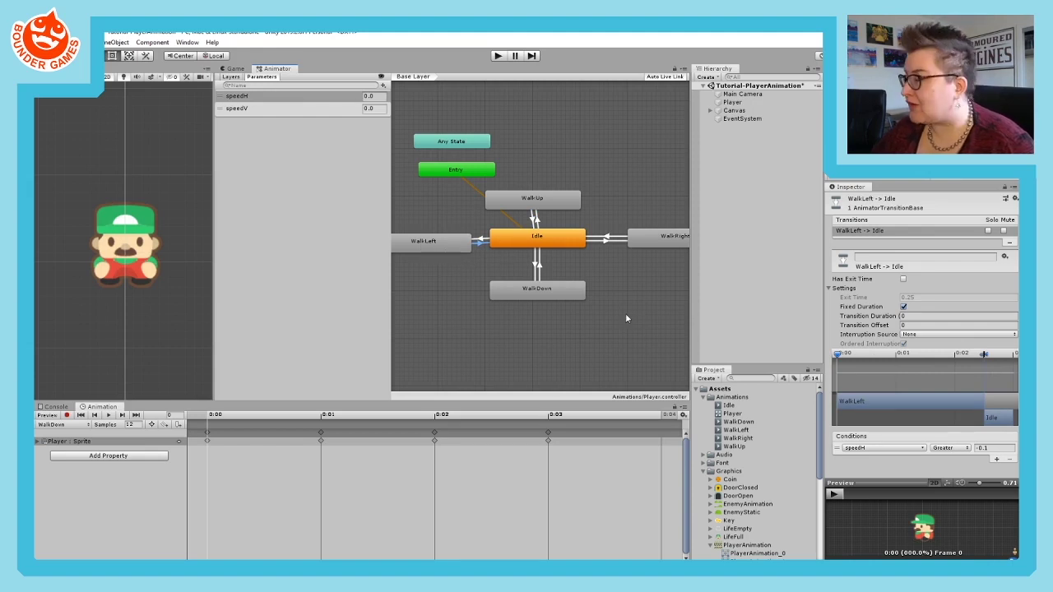
left_click(538, 263)
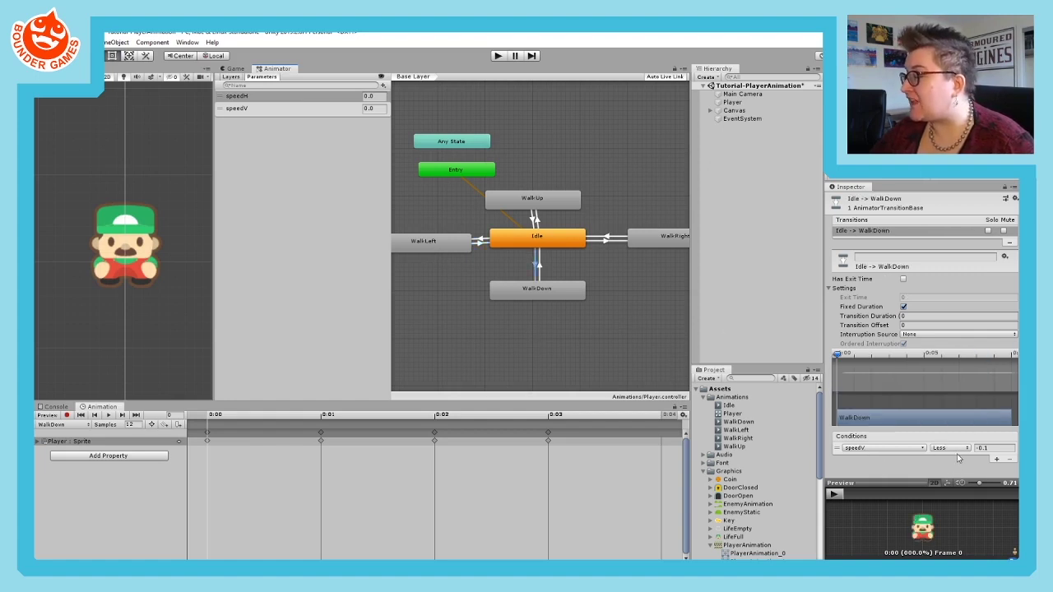
left_click(540, 269)
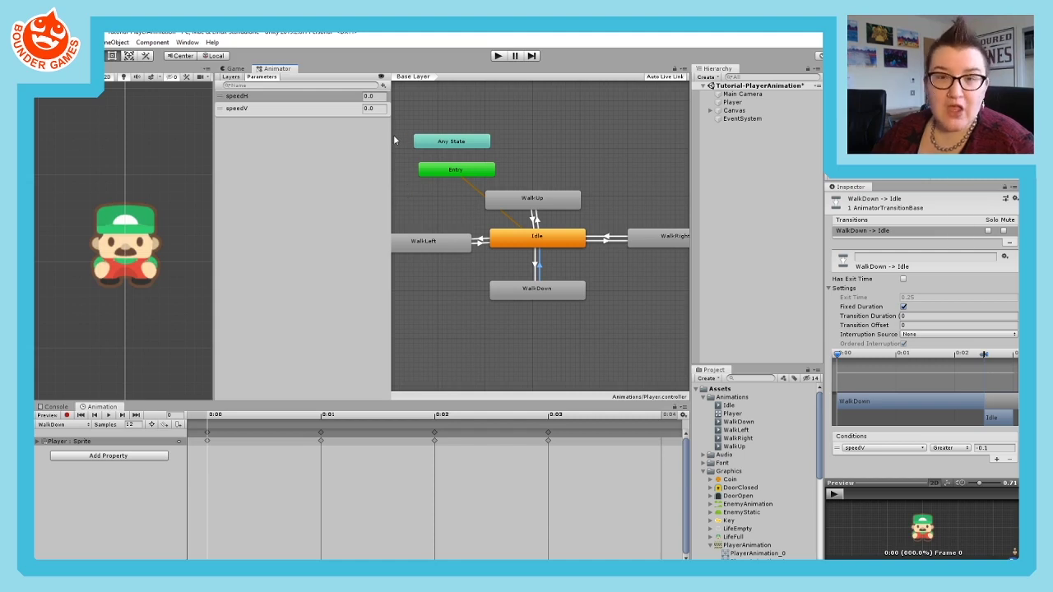
- Open the Player's PlayerMovement script in Visual Studio and look through its movement functions
left_click(742, 94)
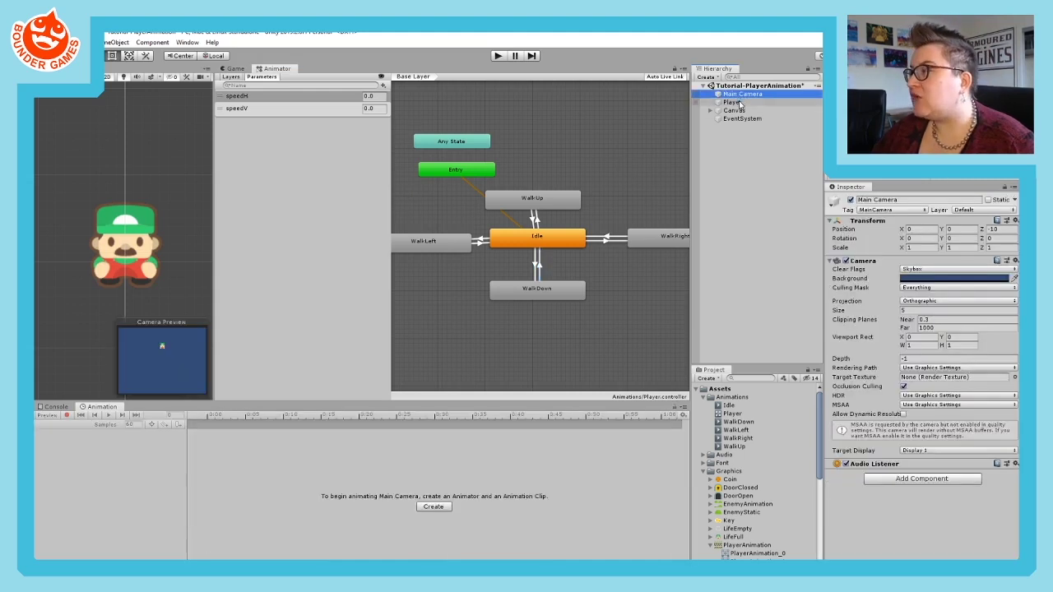
left_click(735, 102)
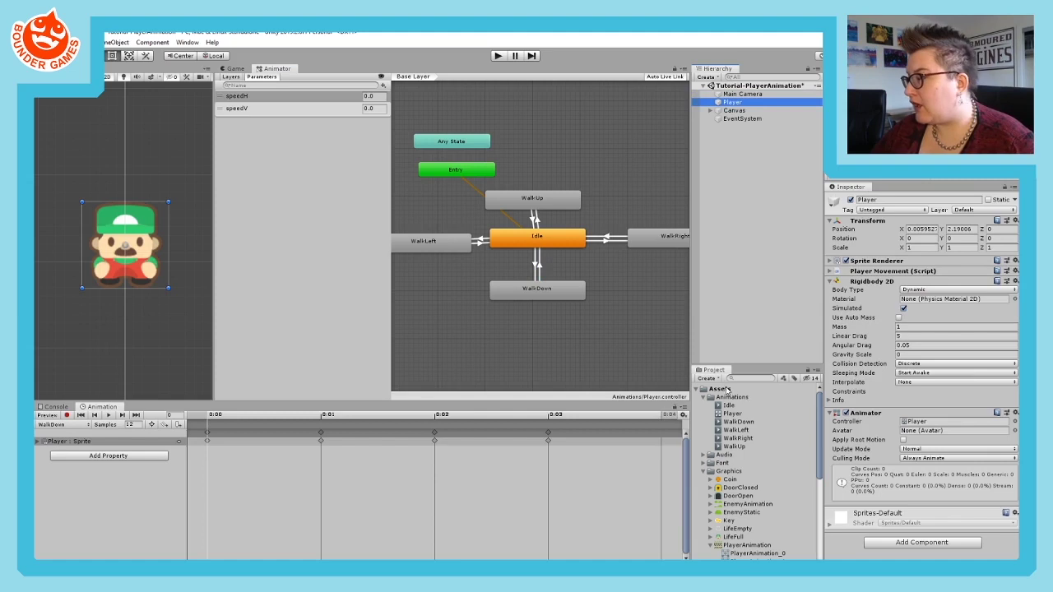
left_click(830, 271)
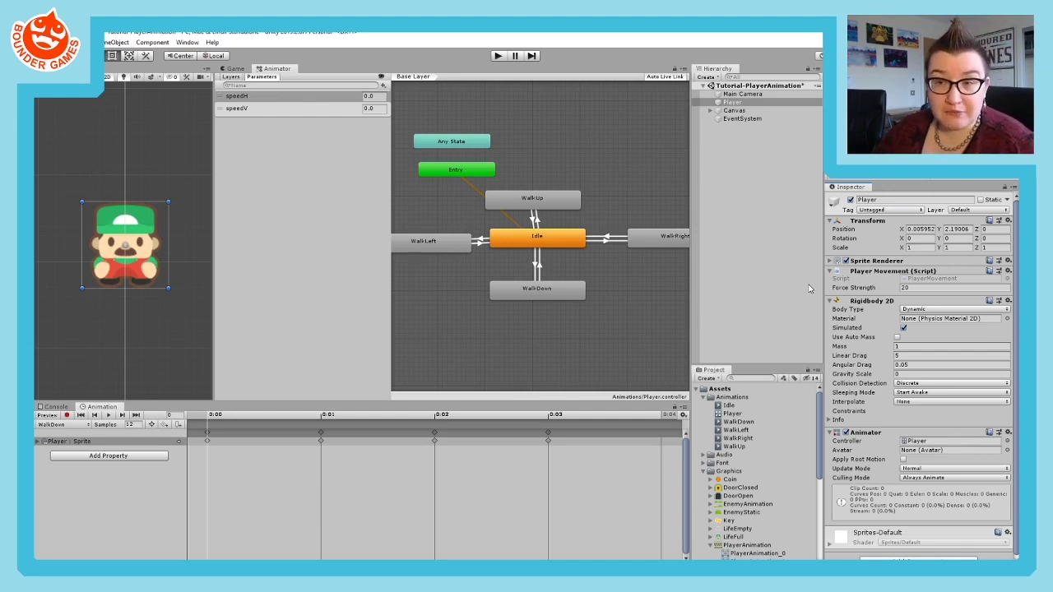
left_click(922, 282)
double_click(922, 282)
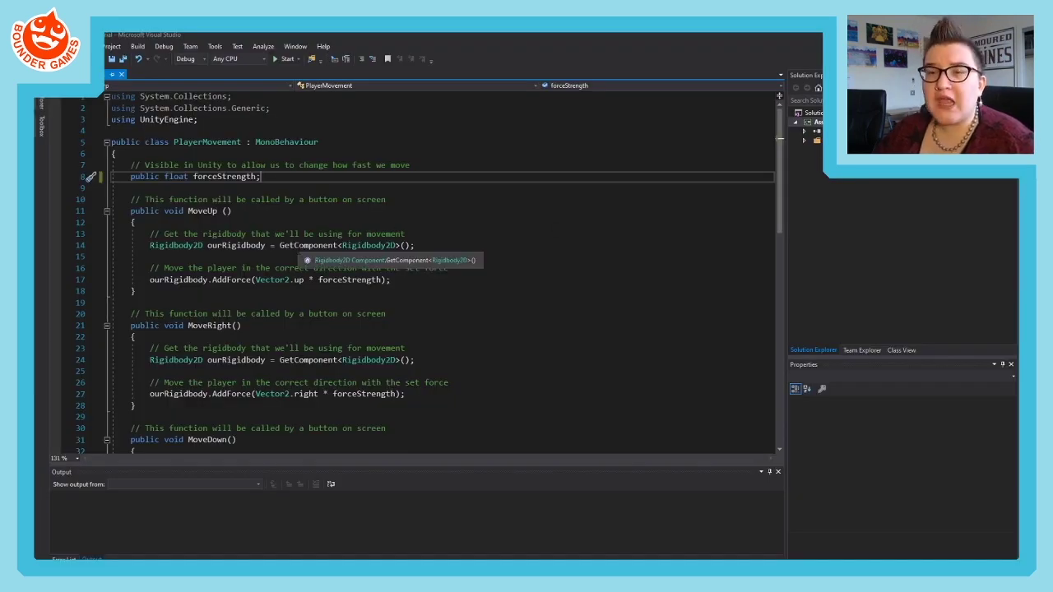
scroll(425, 258, "down", 8)
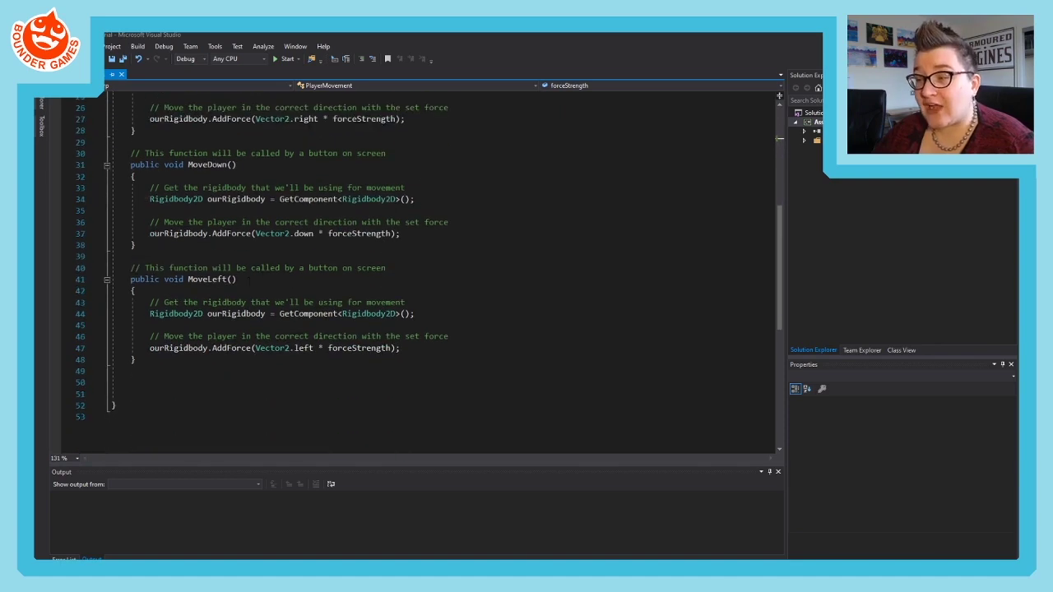
scroll(424, 258, "up", 6)
scroll(425, 257, "up", 2)
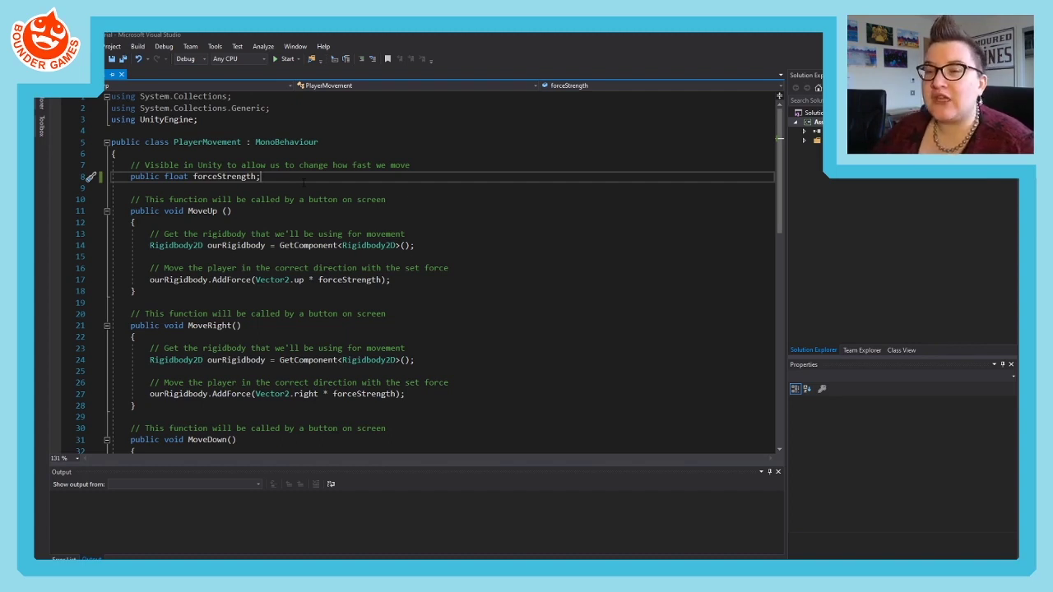
- Add an empty public void Update() function with braces below the forceStrength variable
key("Return")
key("Return")
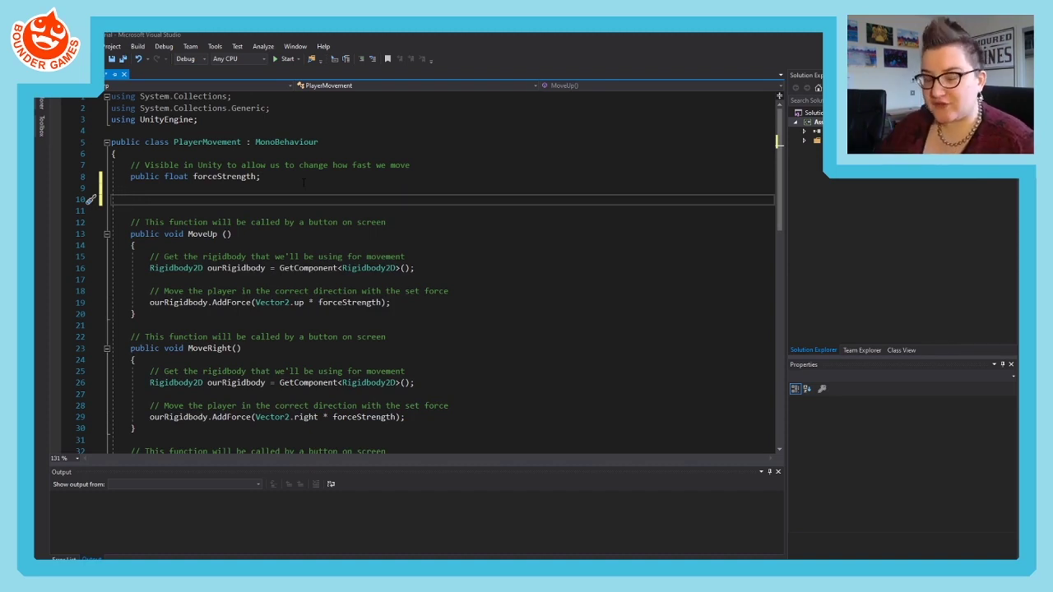
type("p")
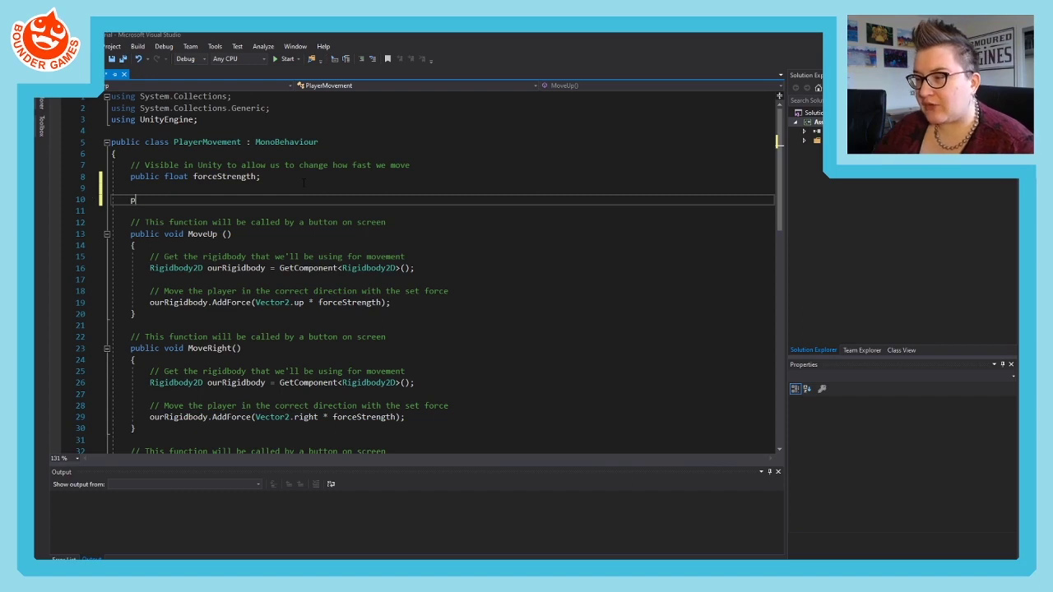
type("ublic void Update9)")
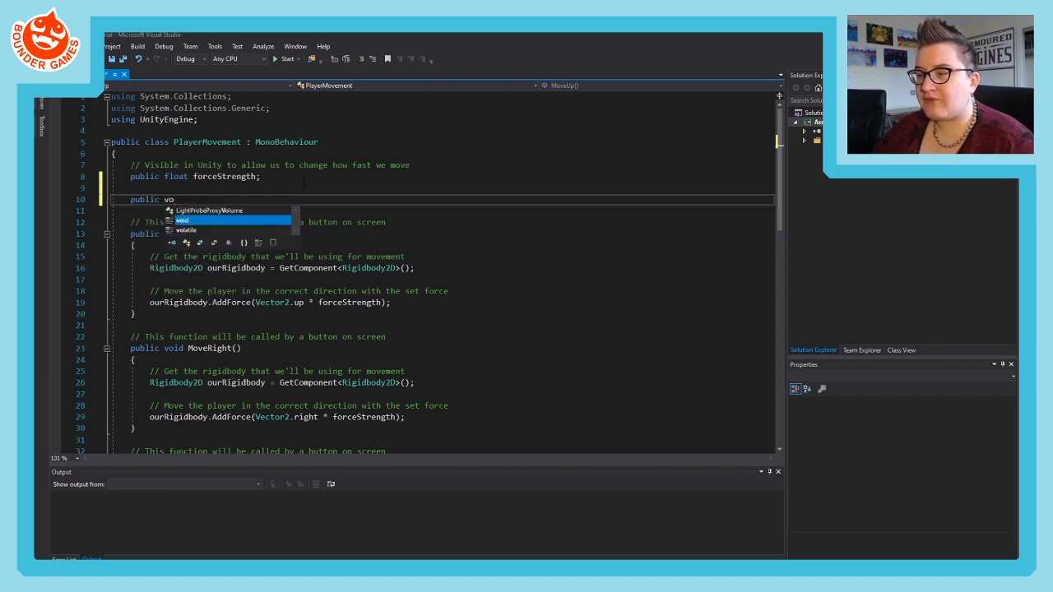
key("BackSpace")
key("BackSpace")
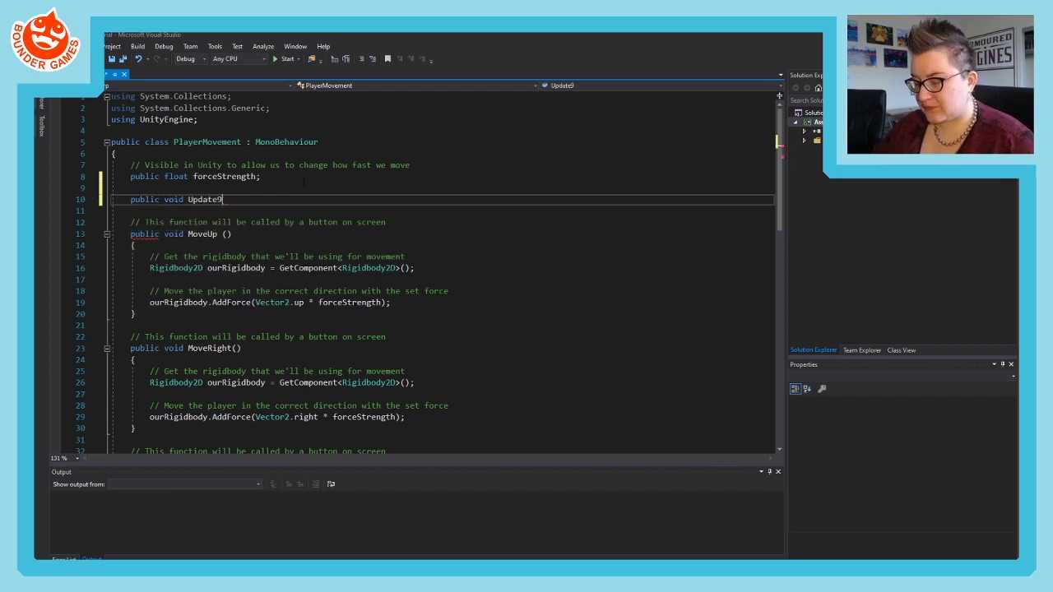
type("()")
key("Return")
type("{")
key("Return")
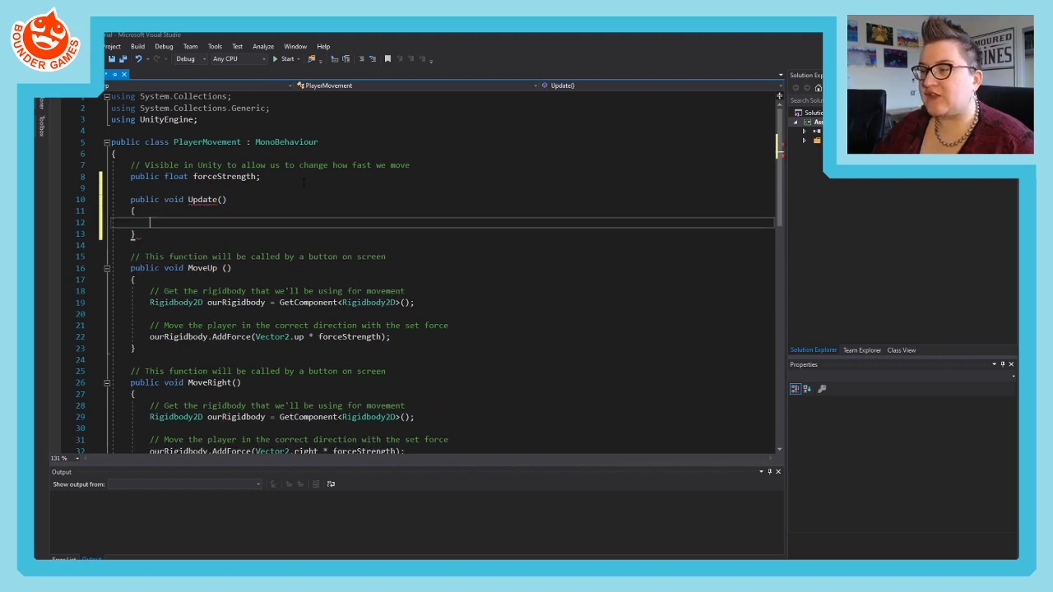
- Add the comment "// Called once per frame by Unity" on its own line above the Update function
left_click(167, 189)
key("Return")
type("// ")
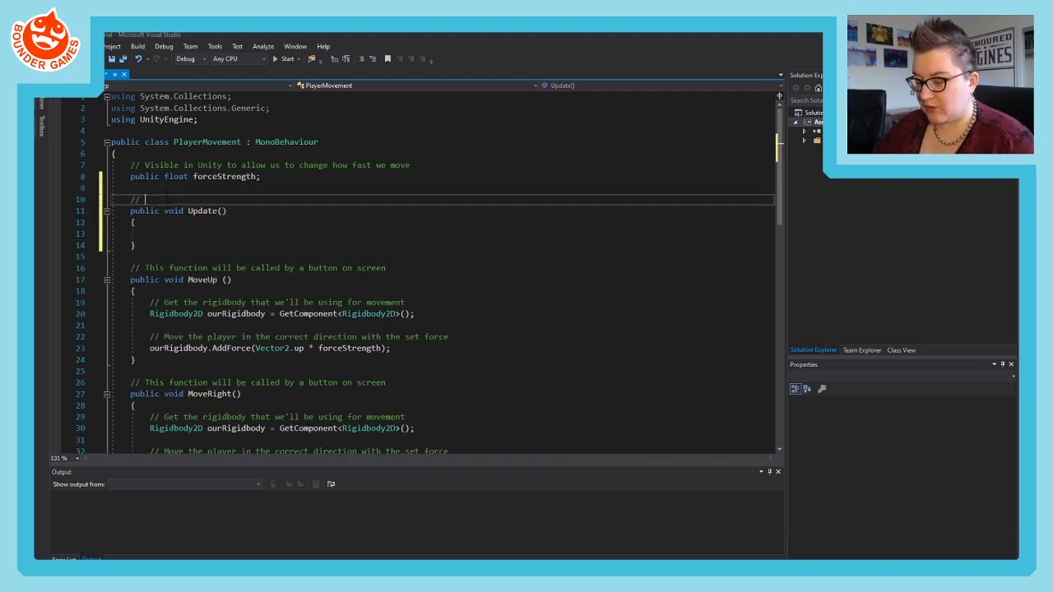
type("Called once per fram")
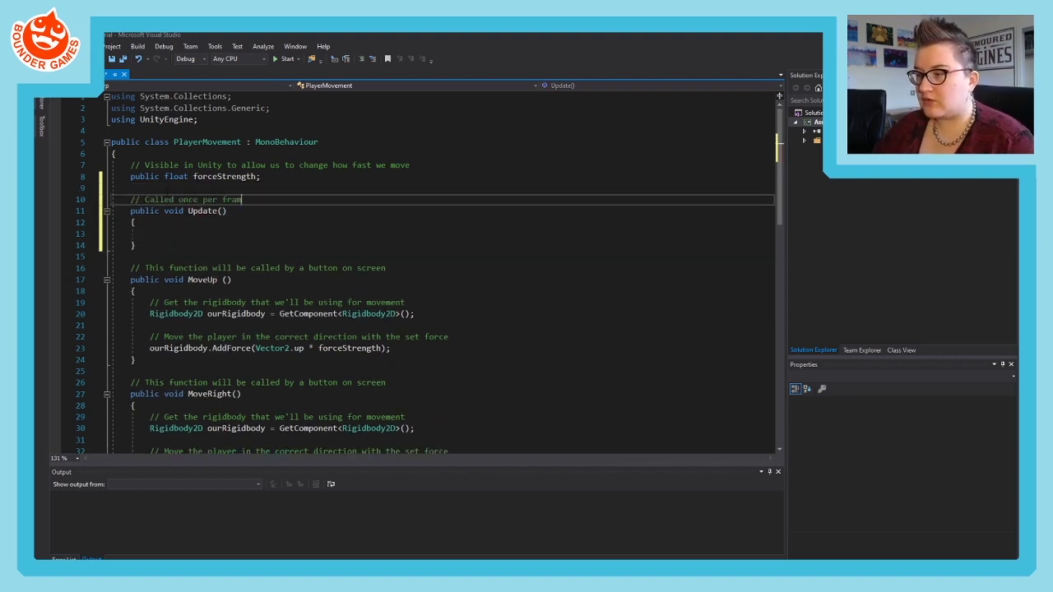
type("e by Unity")
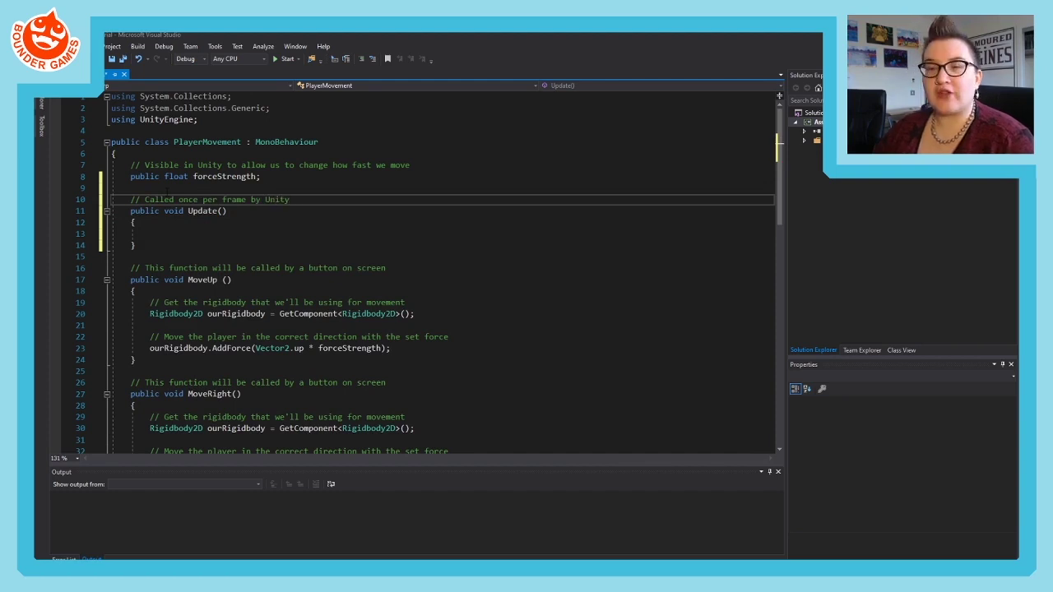
- Enlarge the code text to 232 % and give the code editor more width and height by shrinking the surrounding panes
scroll(262, 255, "up", 6, "ctrl")
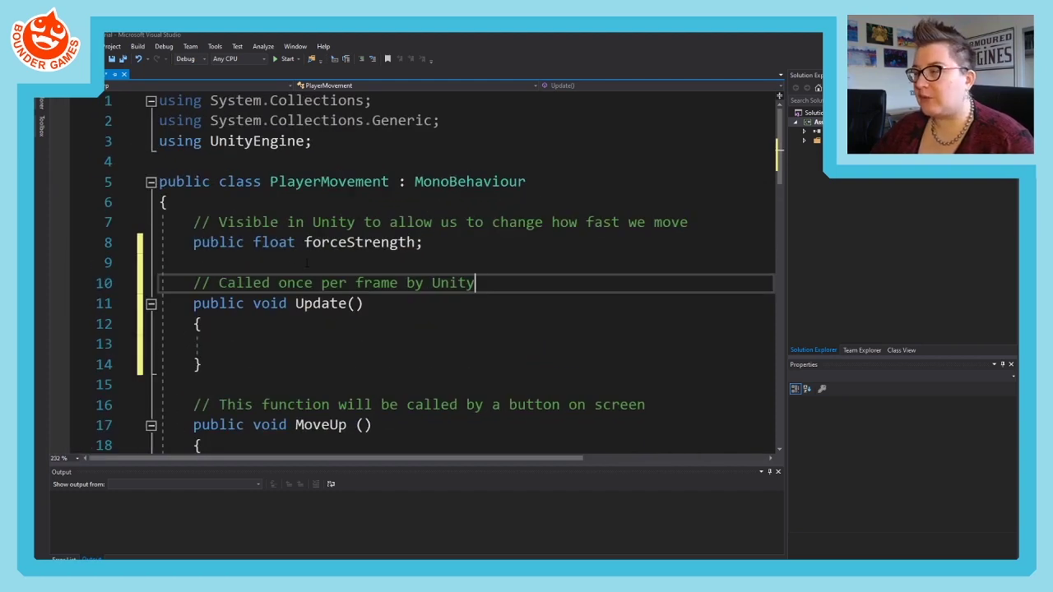
scroll(261, 255, "down", 1)
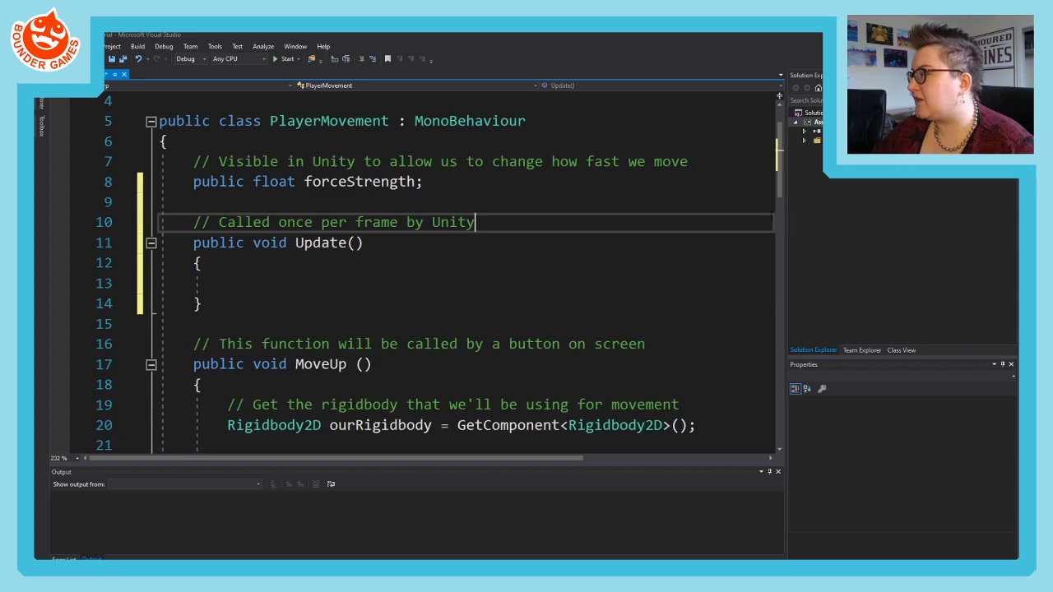
left_click_drag(784, 214, 901, 214)
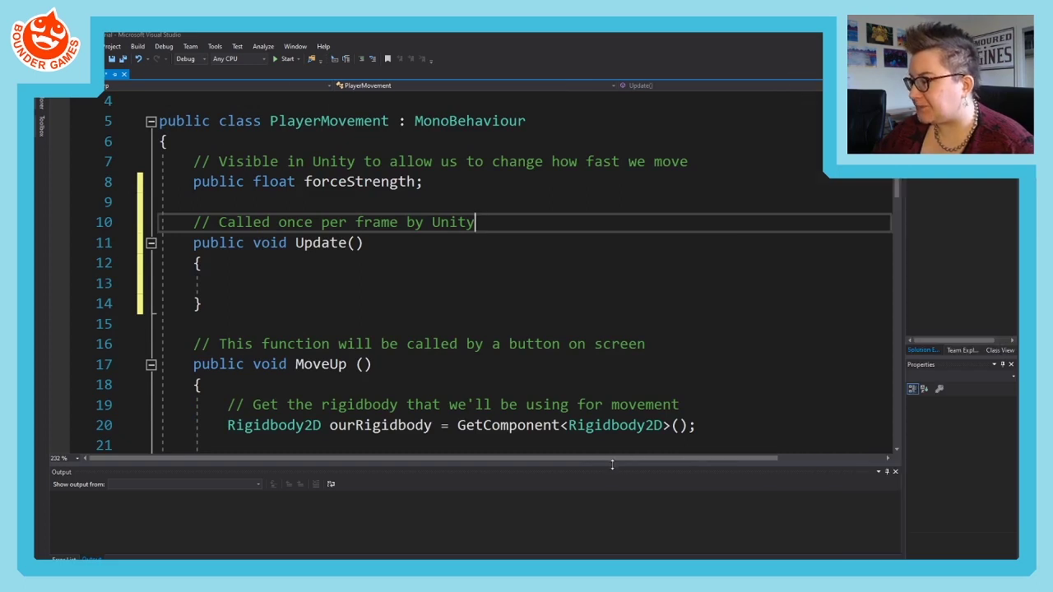
left_click_drag(613, 465, 613, 504)
- Add the comment "// Get our rigidbody that we'll need to find the physics information" inside the Update function's braces
left_click(296, 283)
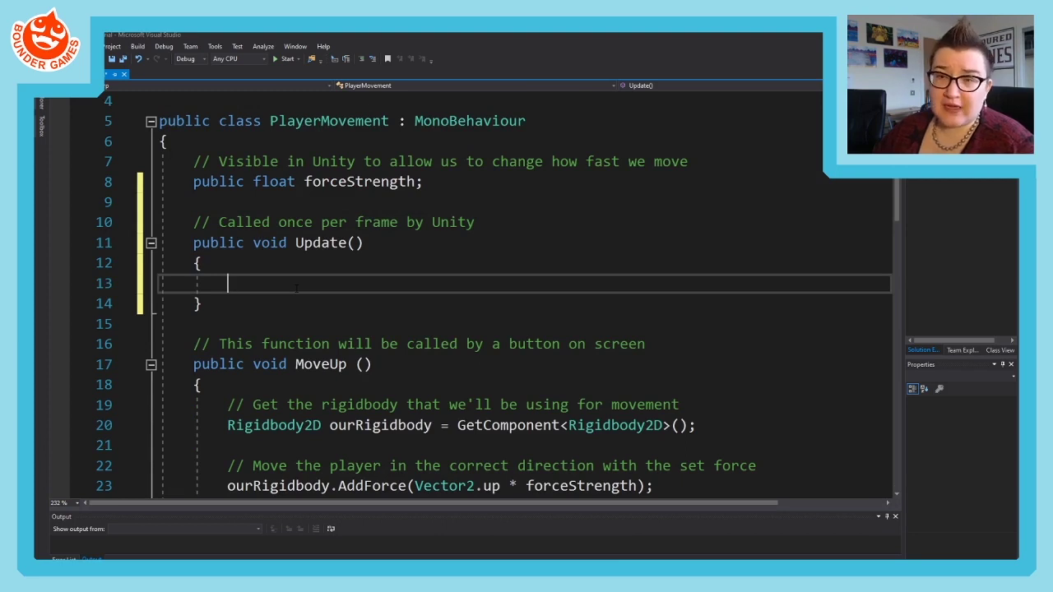
scroll(296, 286, "up", 1)
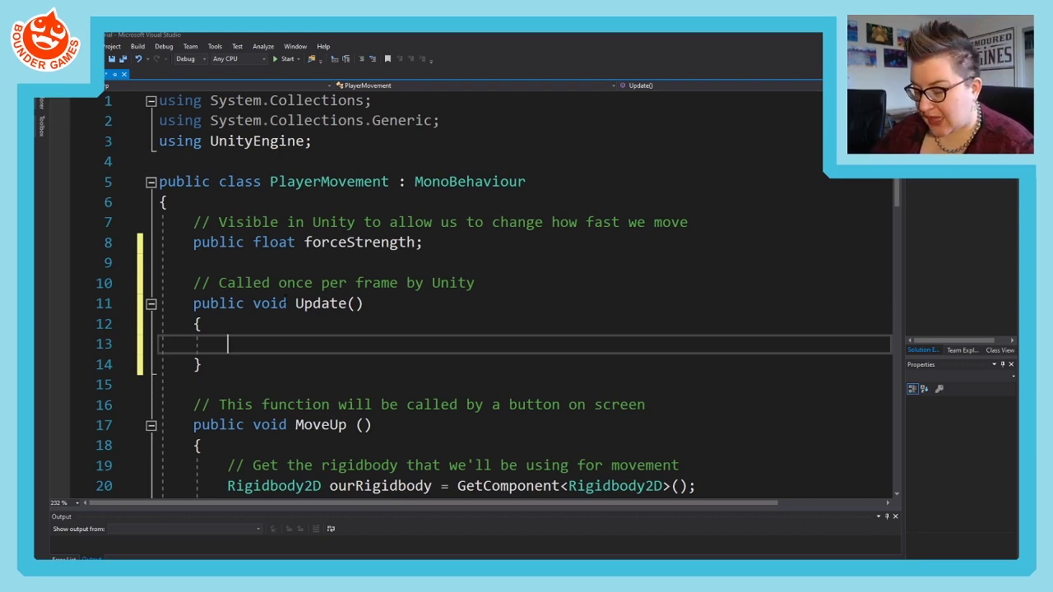
type("// ")
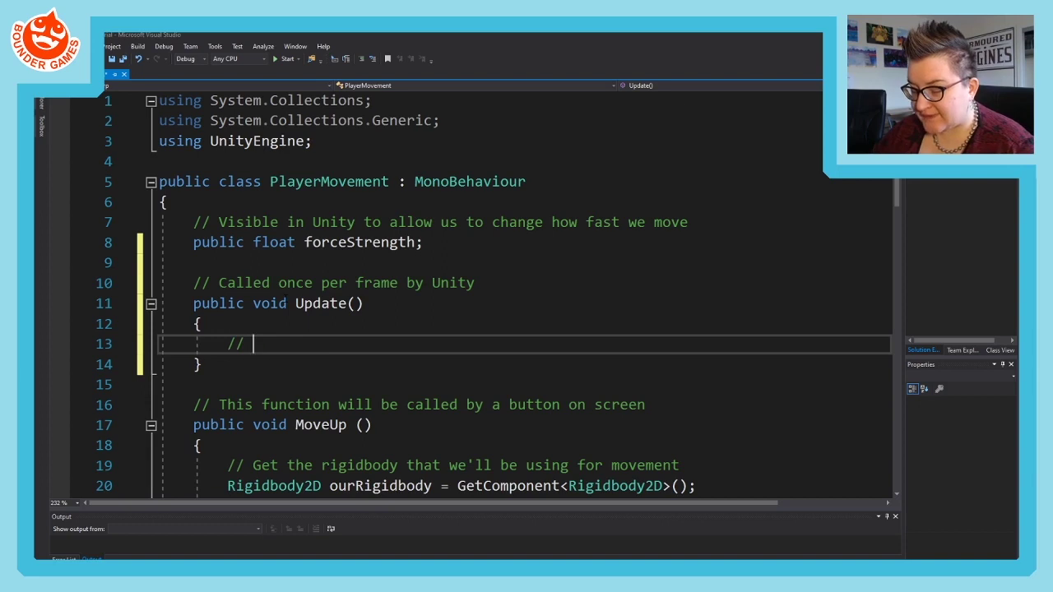
type("Get our rigidbody t")
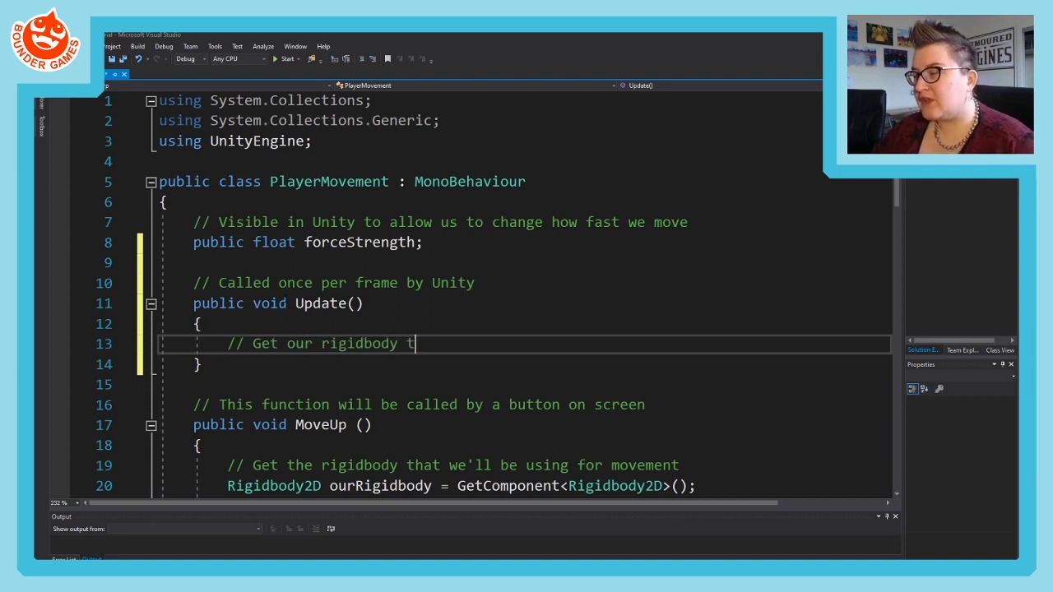
key("BackSpace")
type("that we'l")
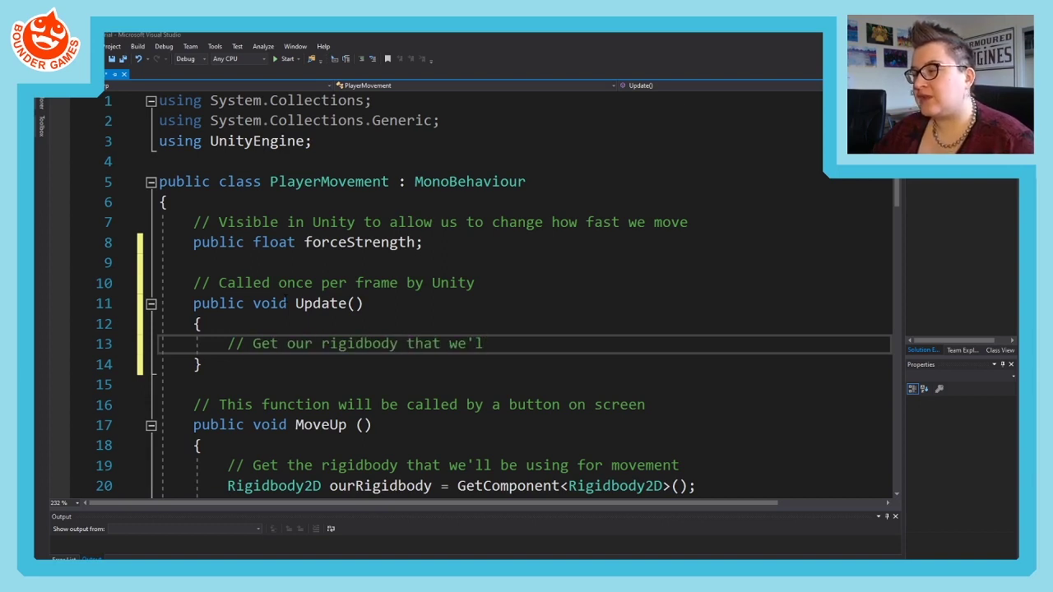
type("l need to find t")
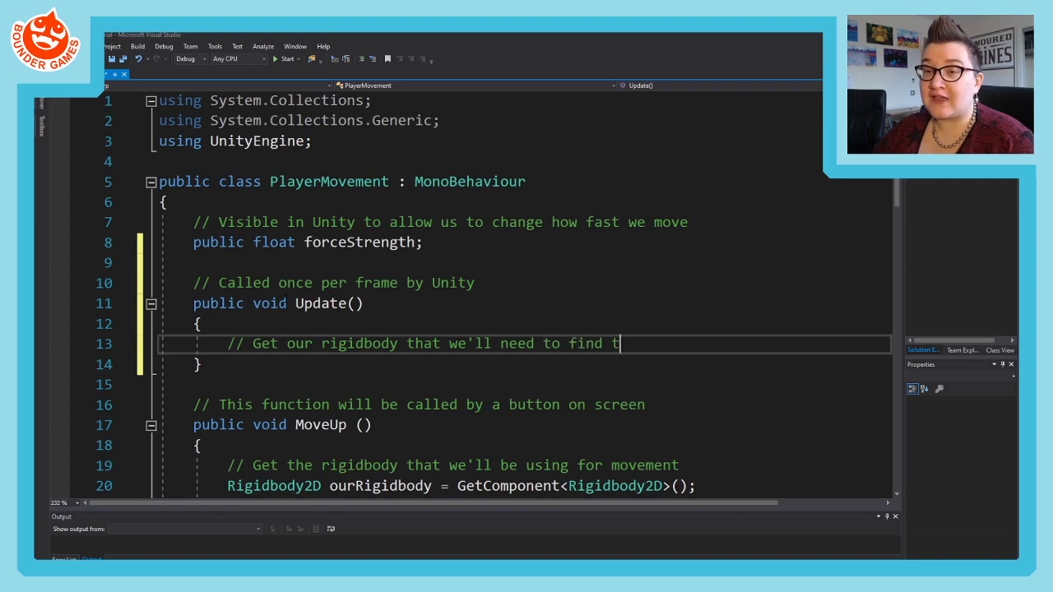
type("he physics information")
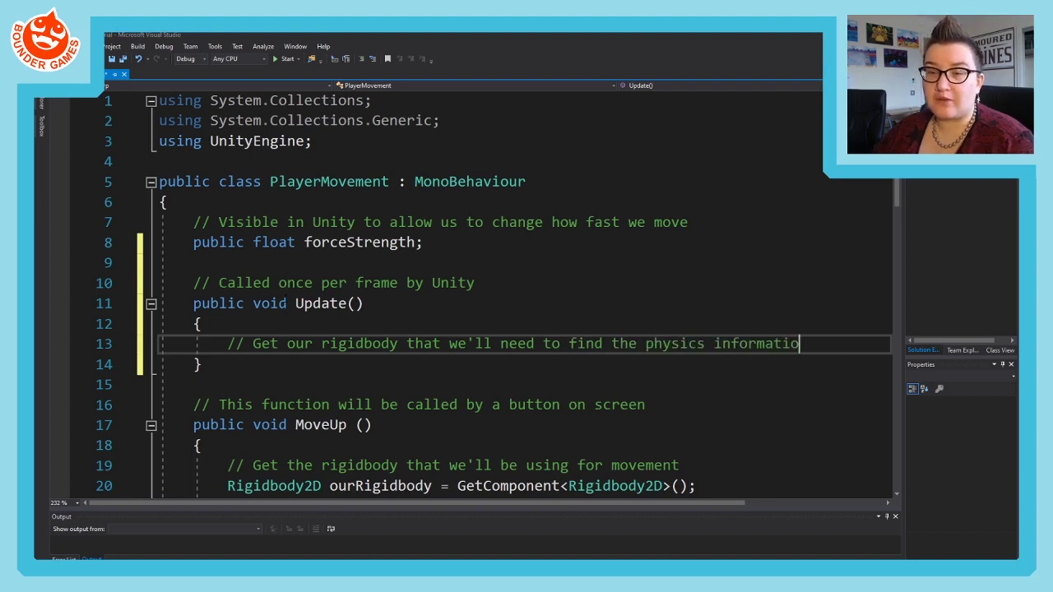
key("Return")
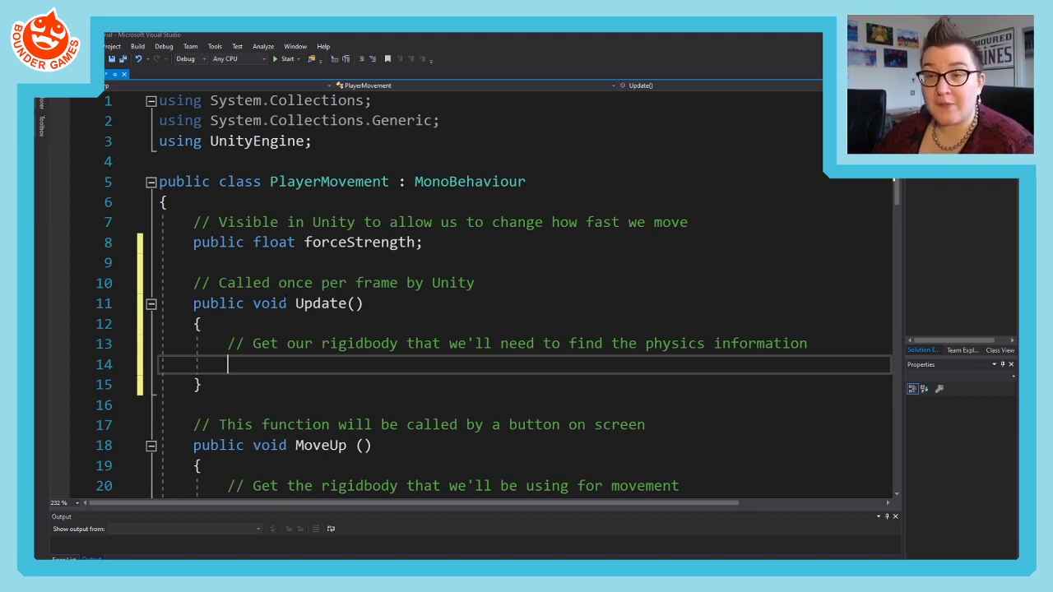
- Below that comment, declare the rigidbody variable with "Rigidbody2D ourRigidbody = GetComponent<Rigidbody2D>();"
type("Rigid")
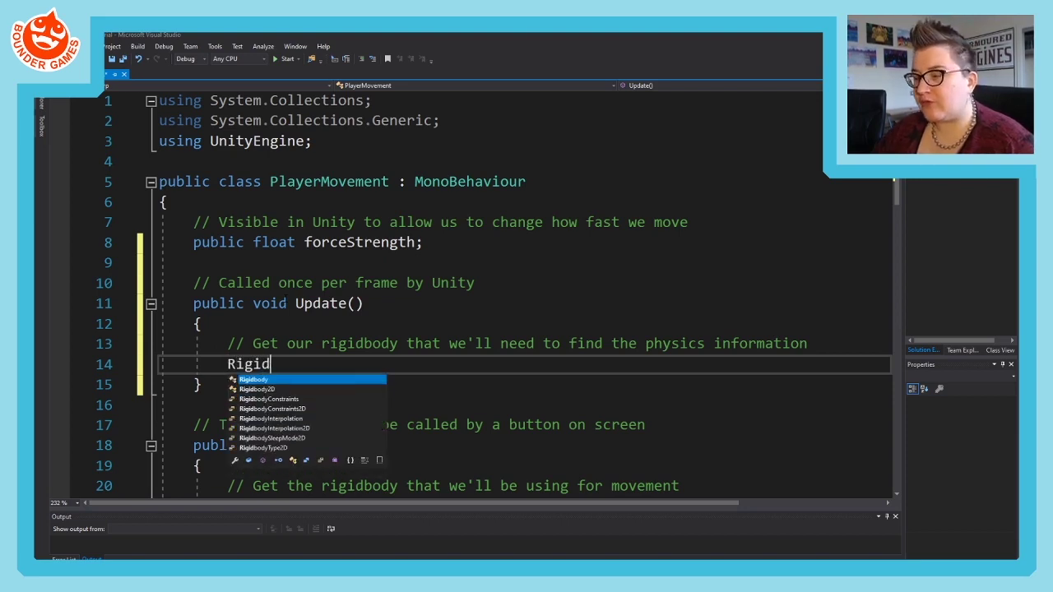
key("Down")
key("Tab")
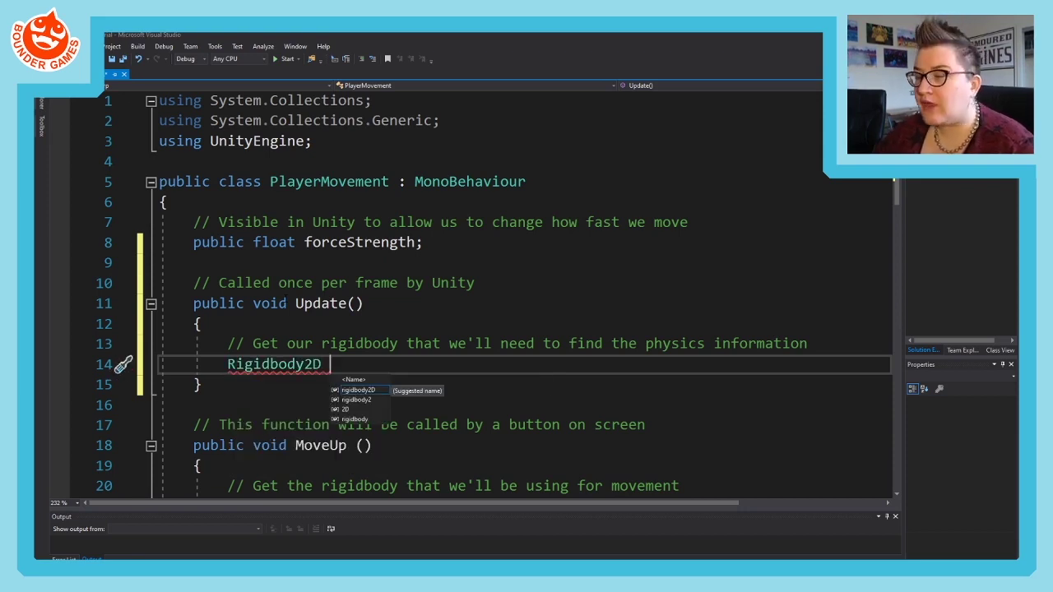
type("our")
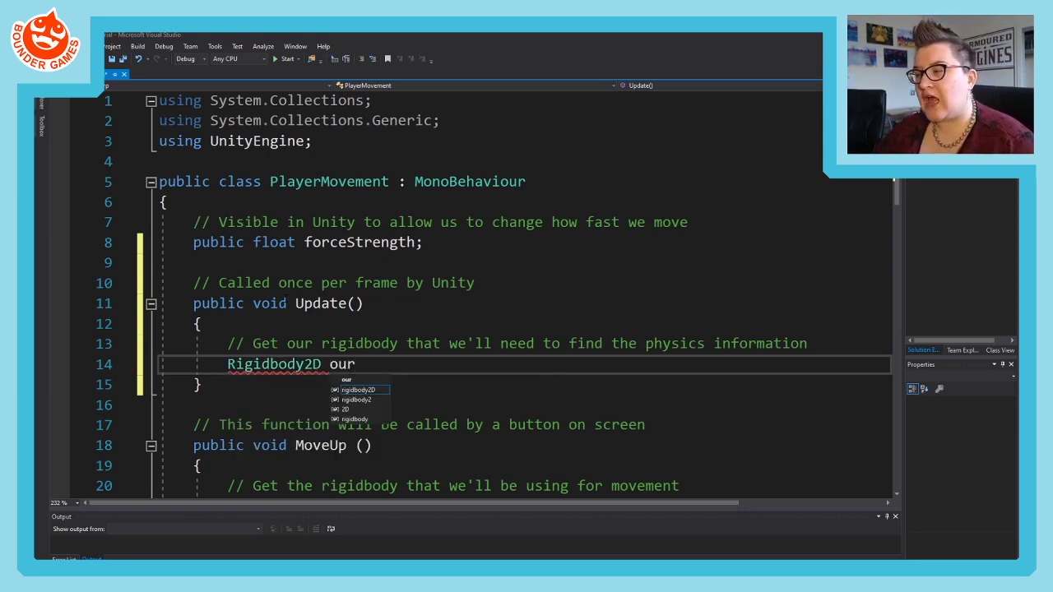
type("Rigidbody")
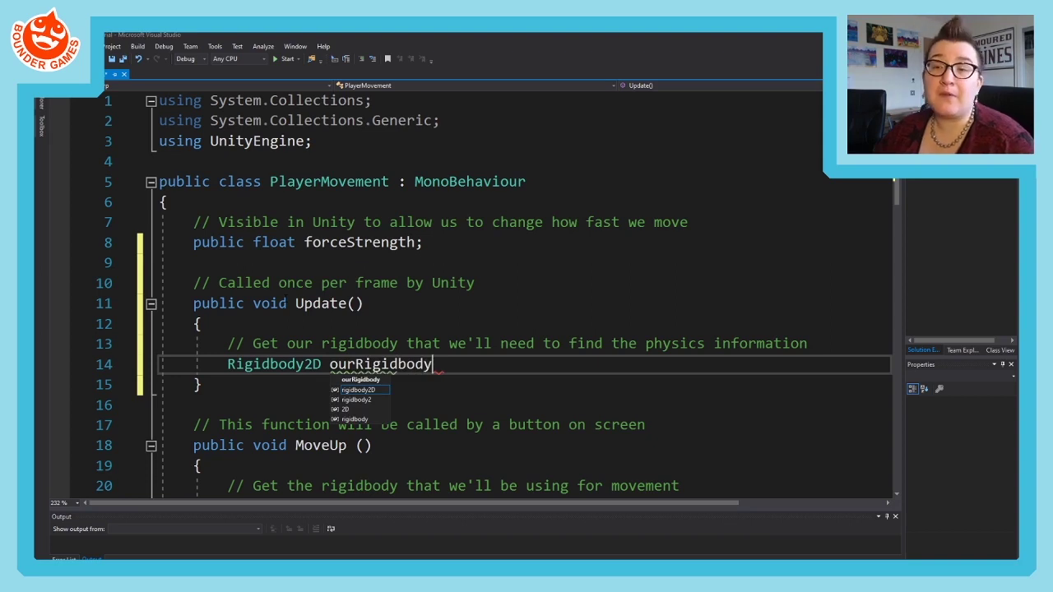
type(" =")
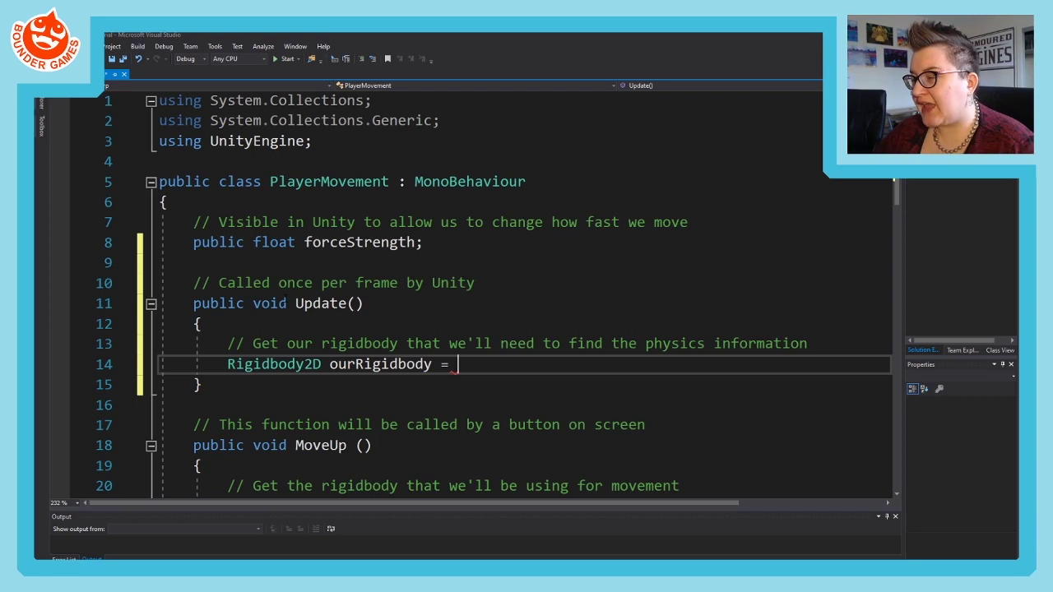
type("G")
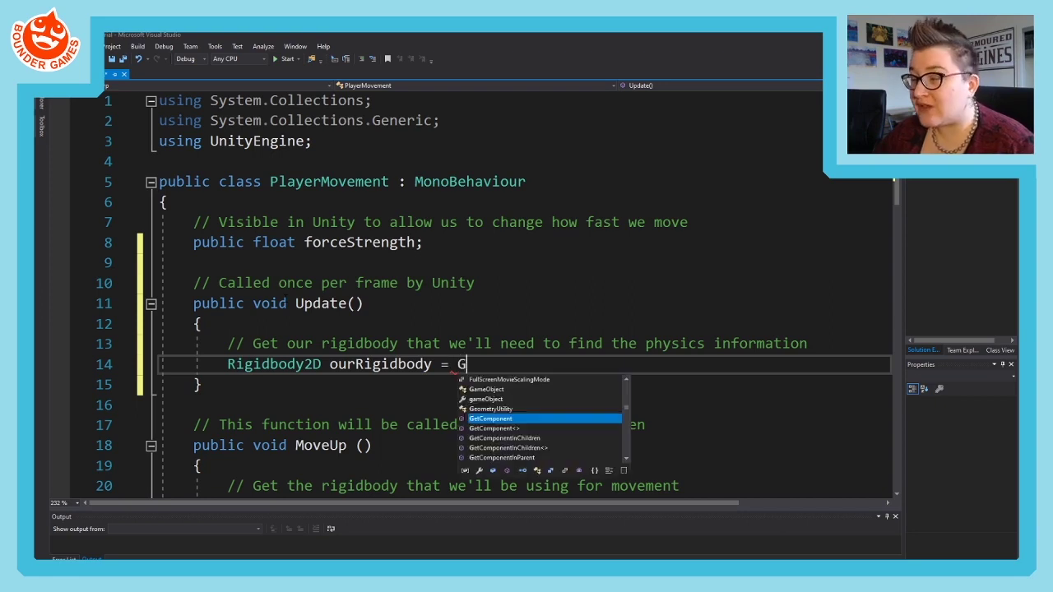
type("etComponent<>")
key("Left")
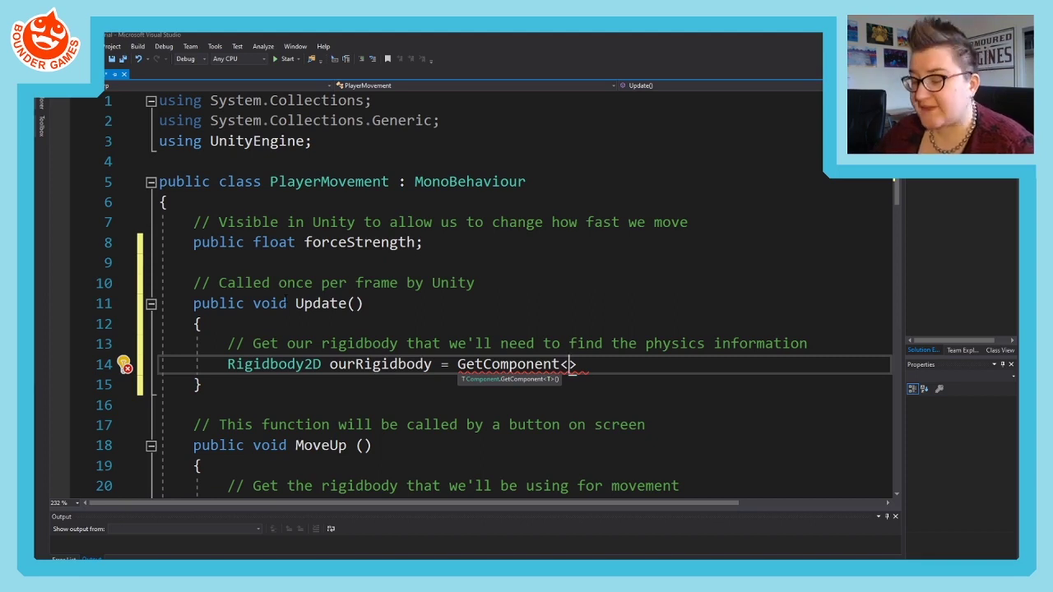
type("Rigidbody2D")
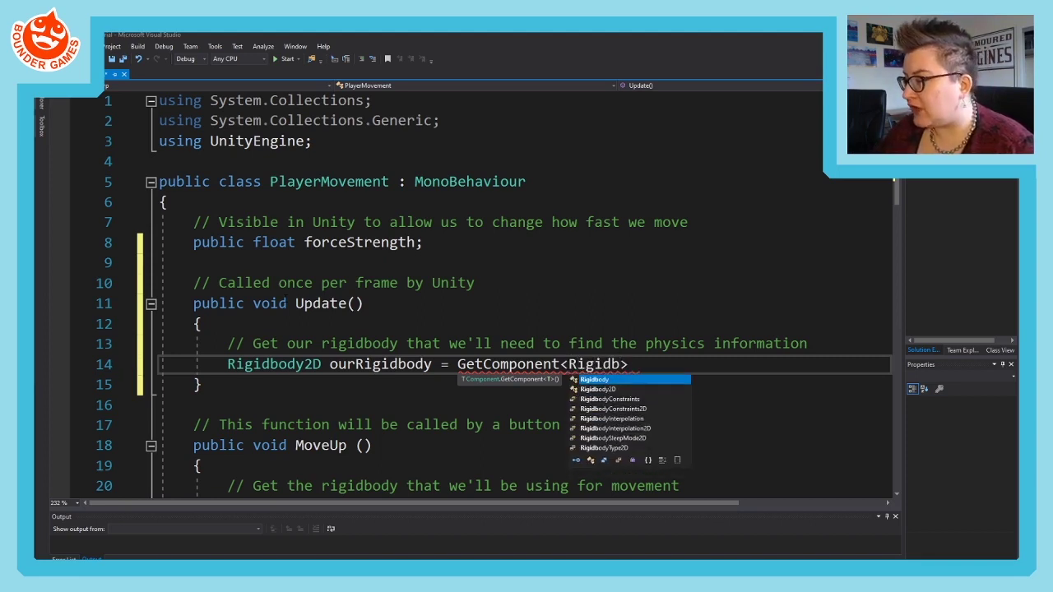
key("Right")
type("();")
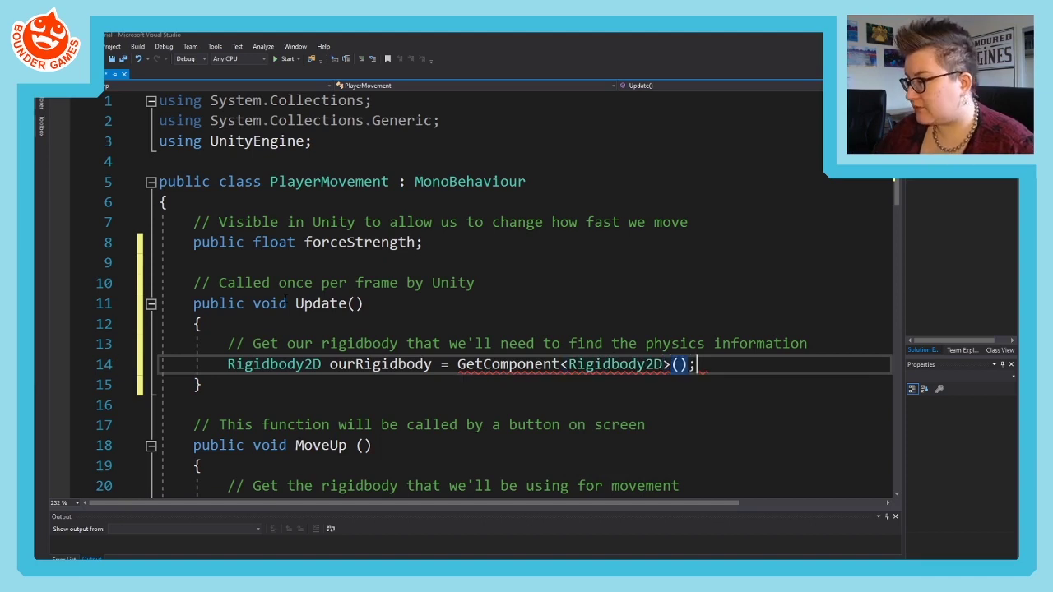
key("Left")
key("shift+Left")
key("shift+Left")
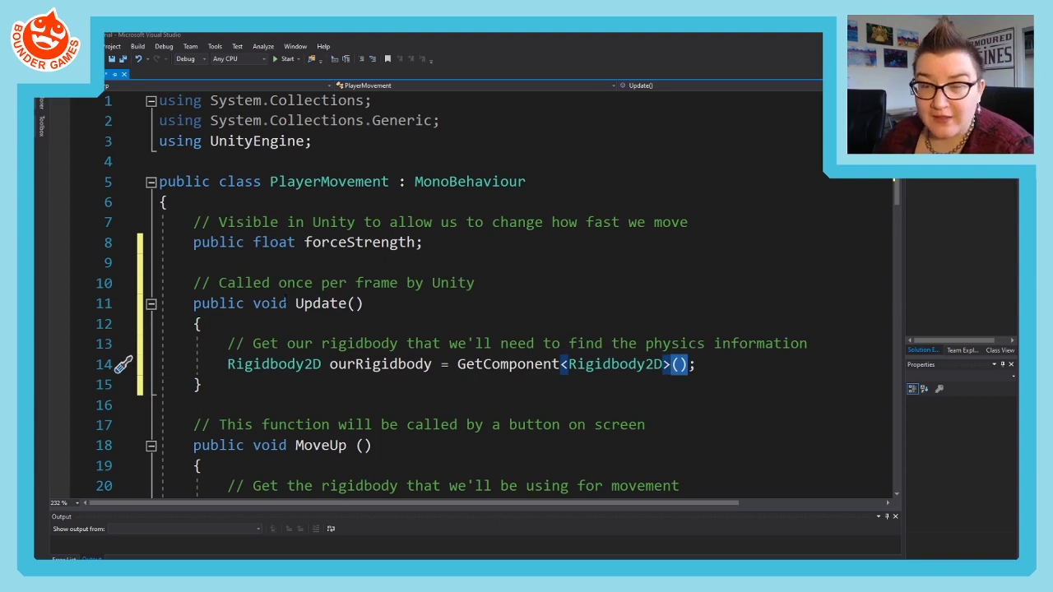
key("End")
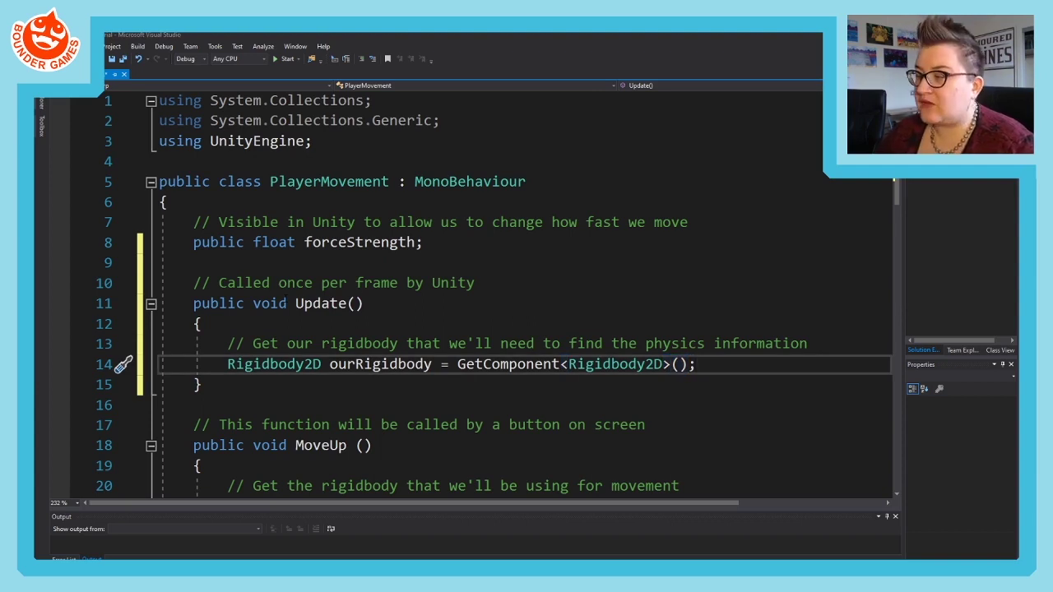
left_click_drag(305, 366, 367, 368)
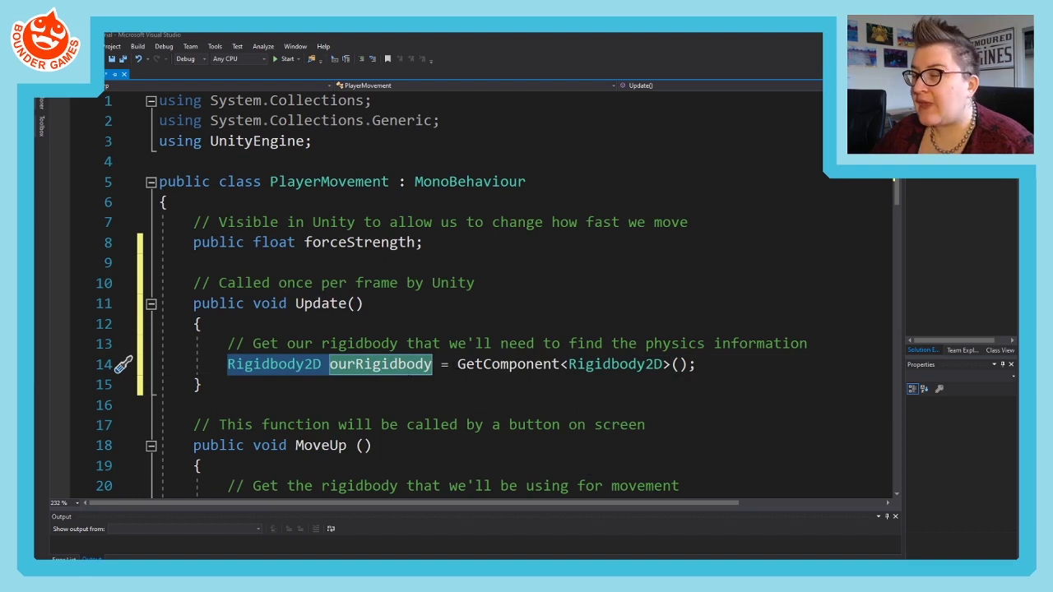
left_click_drag(458, 364, 712, 367)
- After a blank line below the ourRigidbody declaration, add the comment "// Find out from the rigidbody what our current horizontal and vertical speeds are"
left_click(712, 367)
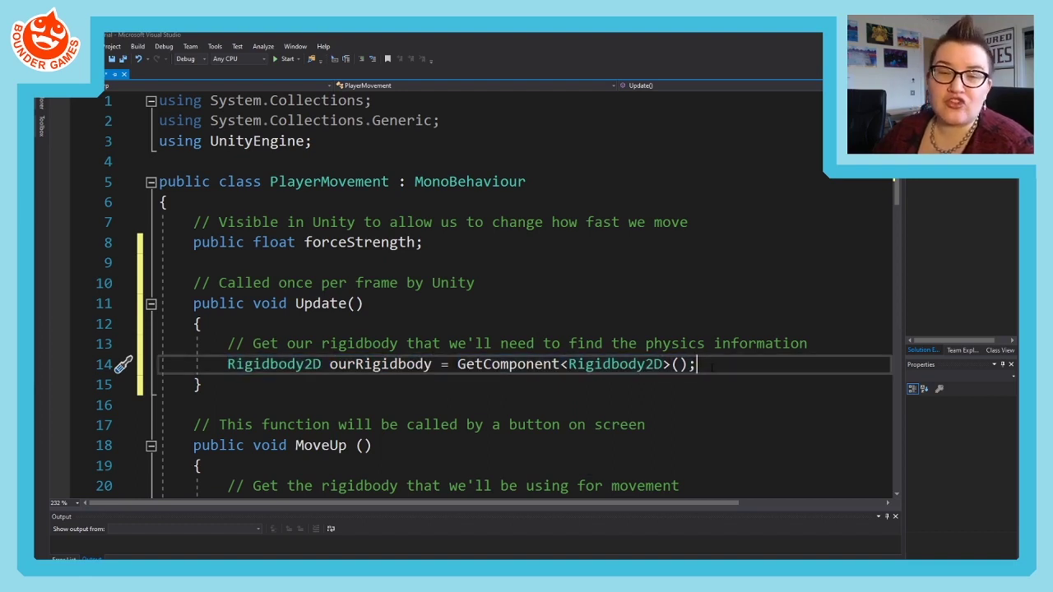
key("Return")
key("Return")
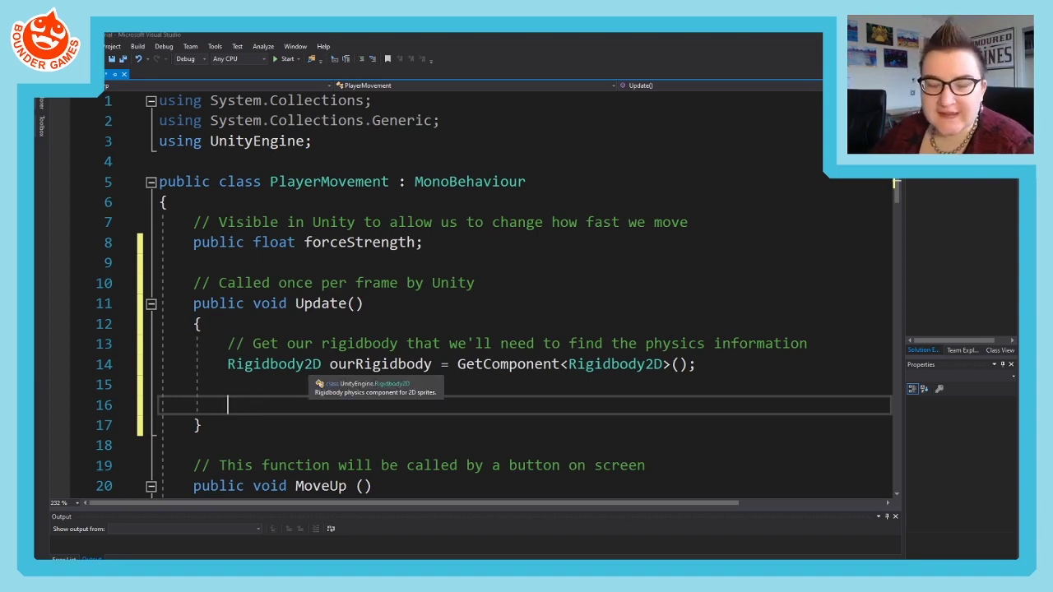
scroll(320, 366, "down", 3)
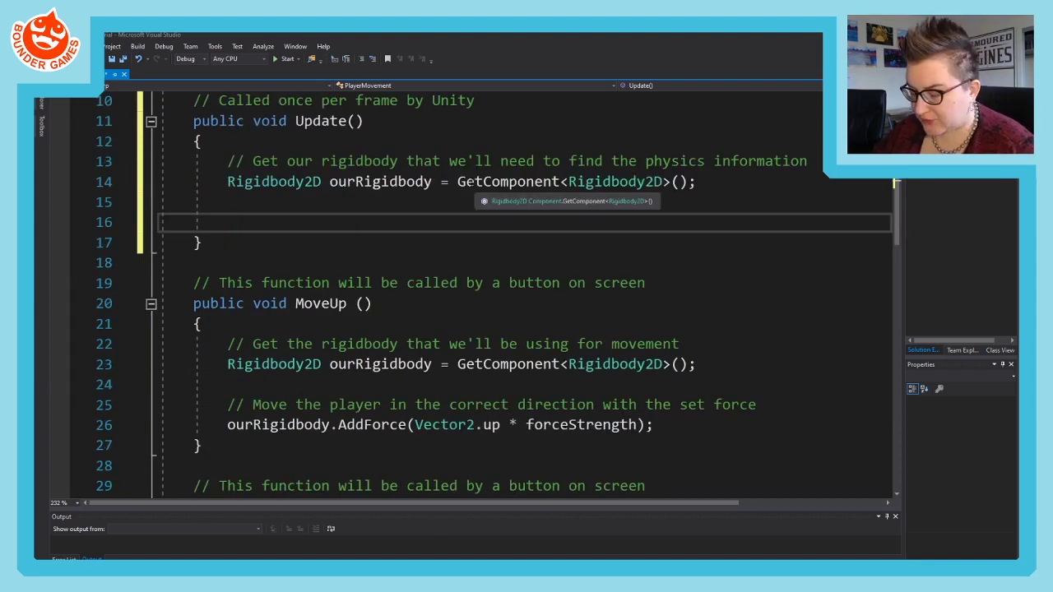
type("// Find o")
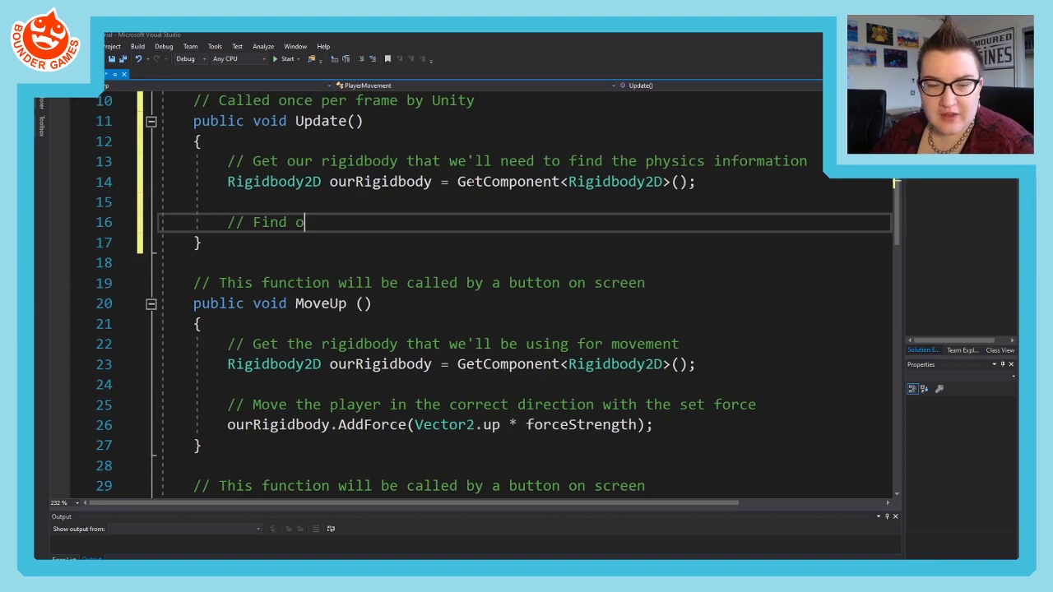
type("ut from the rigidbody")
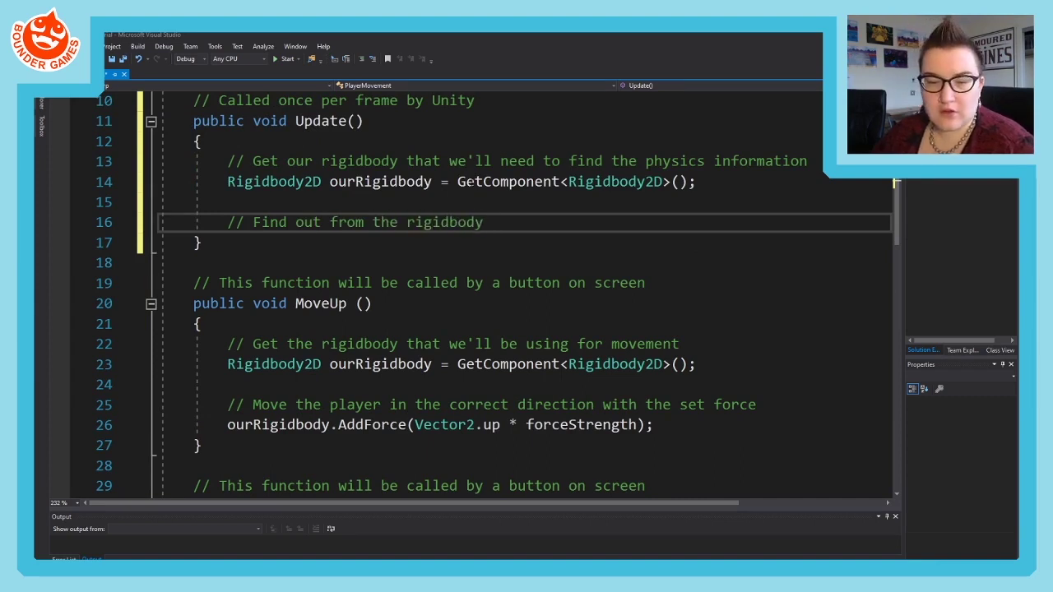
type(" what our curren")
type("t hor")
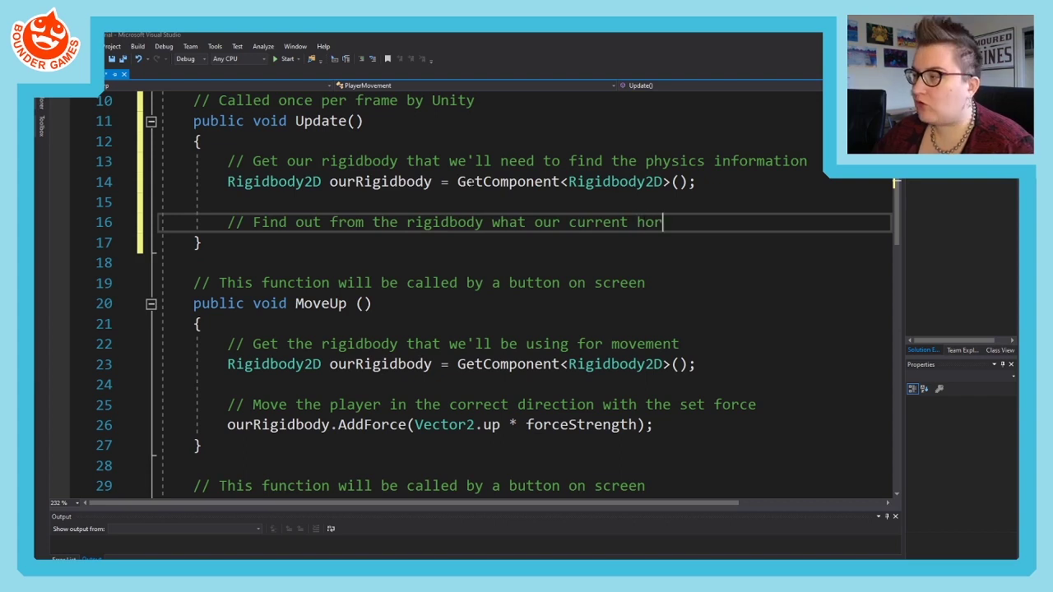
type("izontal ")
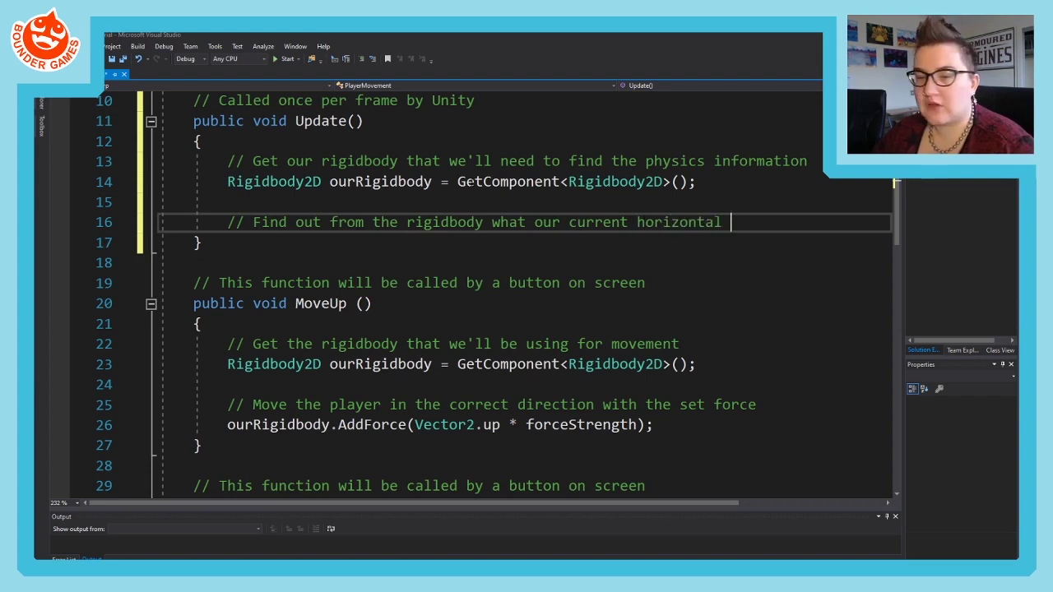
type("and vertic")
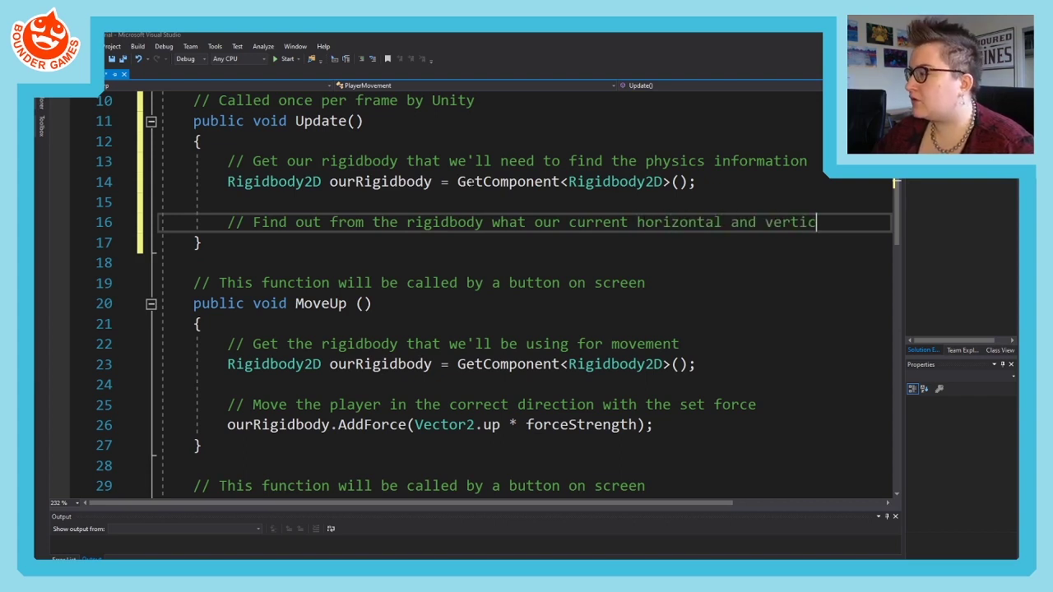
type("al speeds are")
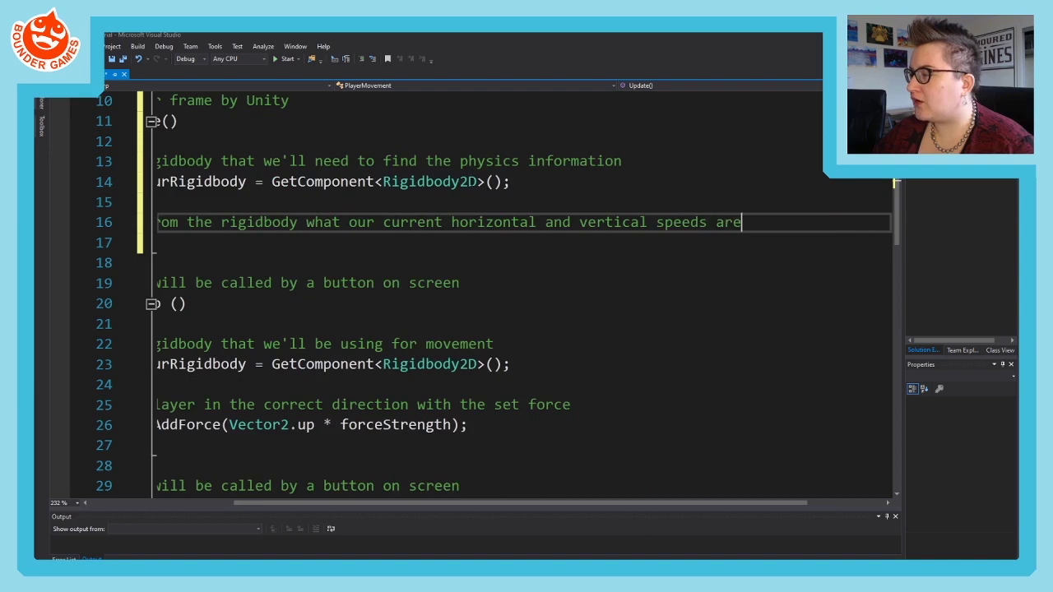
key("Return")
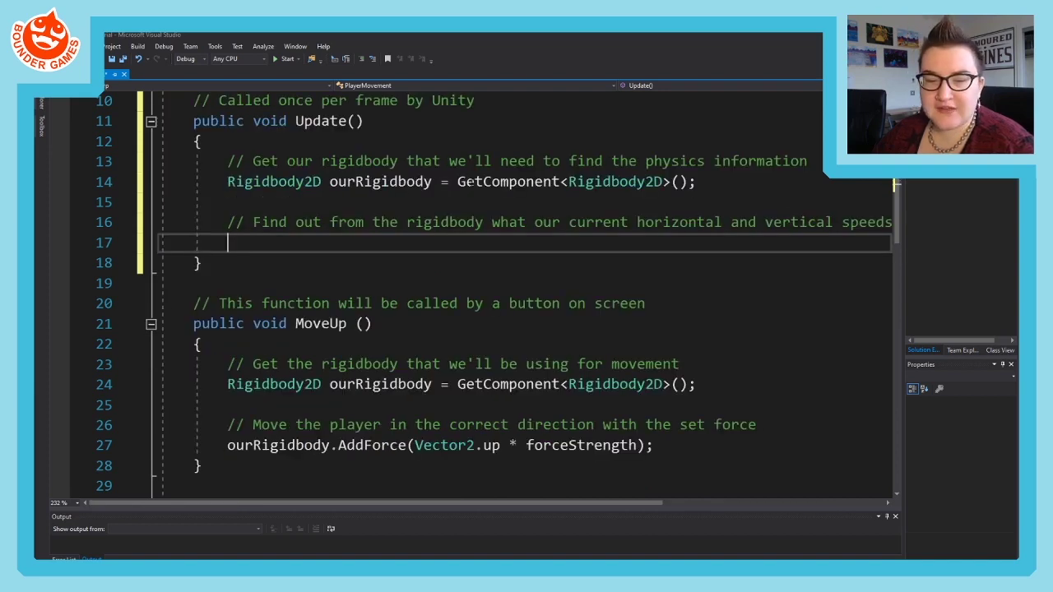
- Below the current-speeds comment, declare the horizontal speed variable with "float currentSpeedH = ourRigidbody.velocity.x;"
type("float")
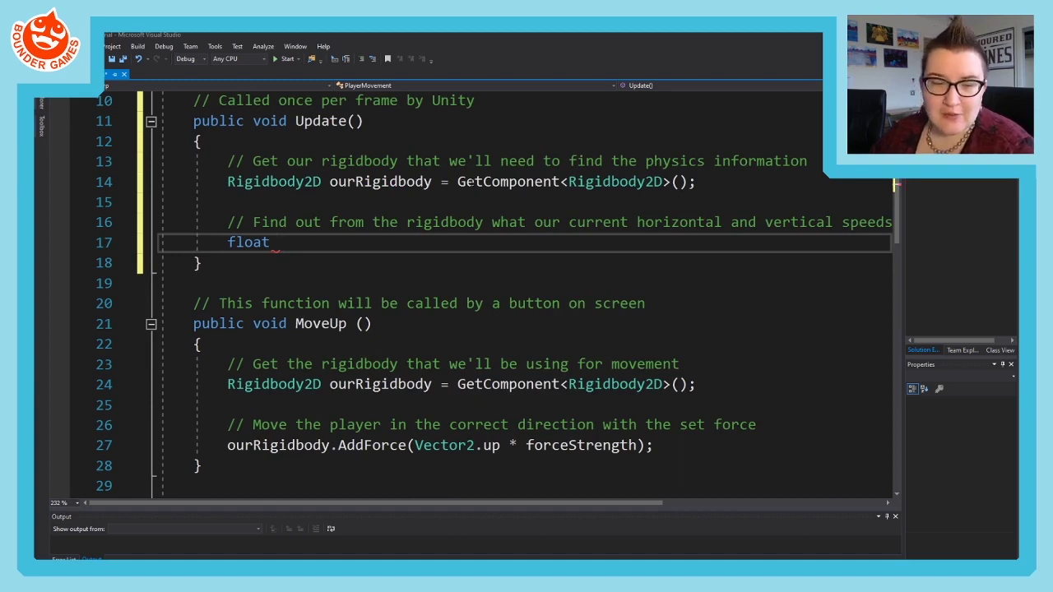
type(" cu")
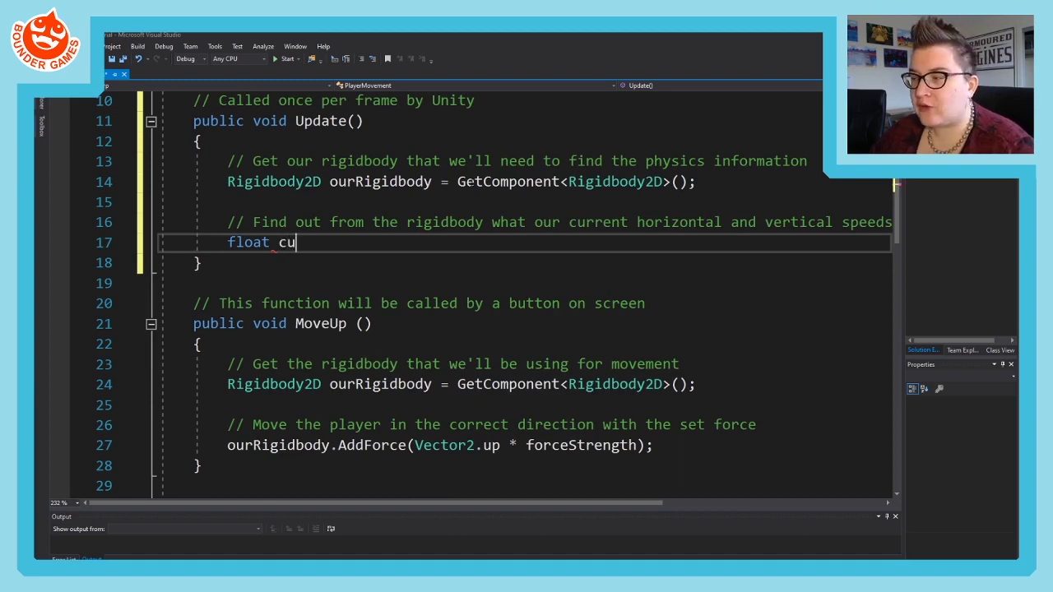
type("rrentSpeedH")
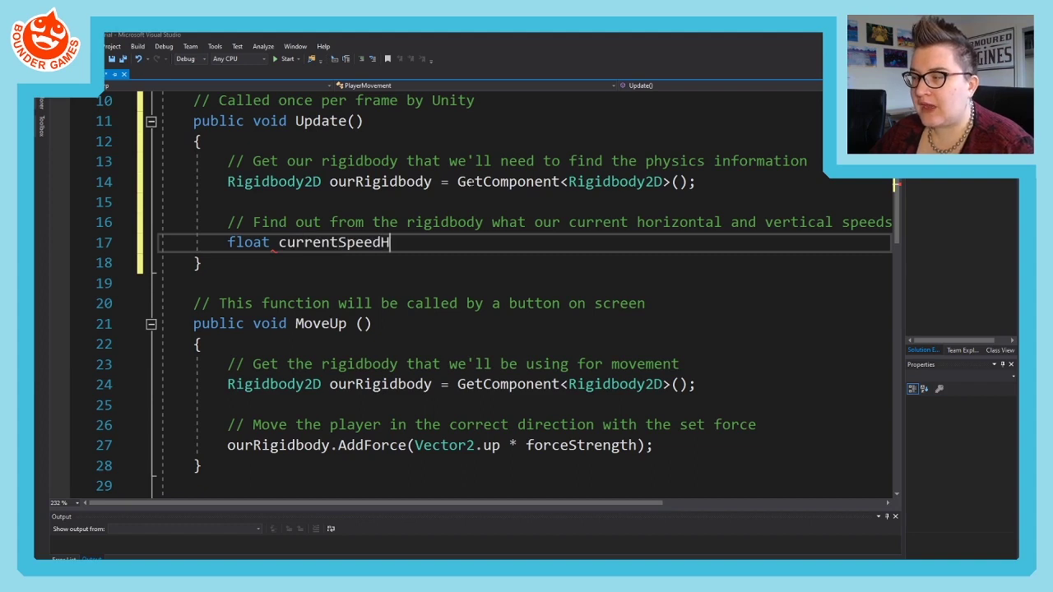
type(" = ourRigidbody")
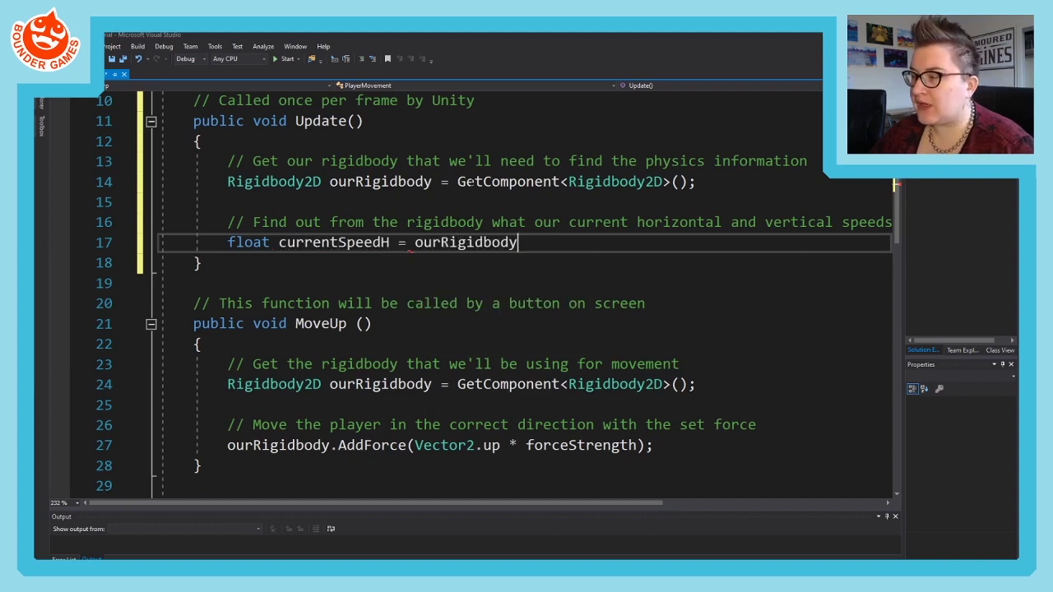
key("Tab")
type(".v")
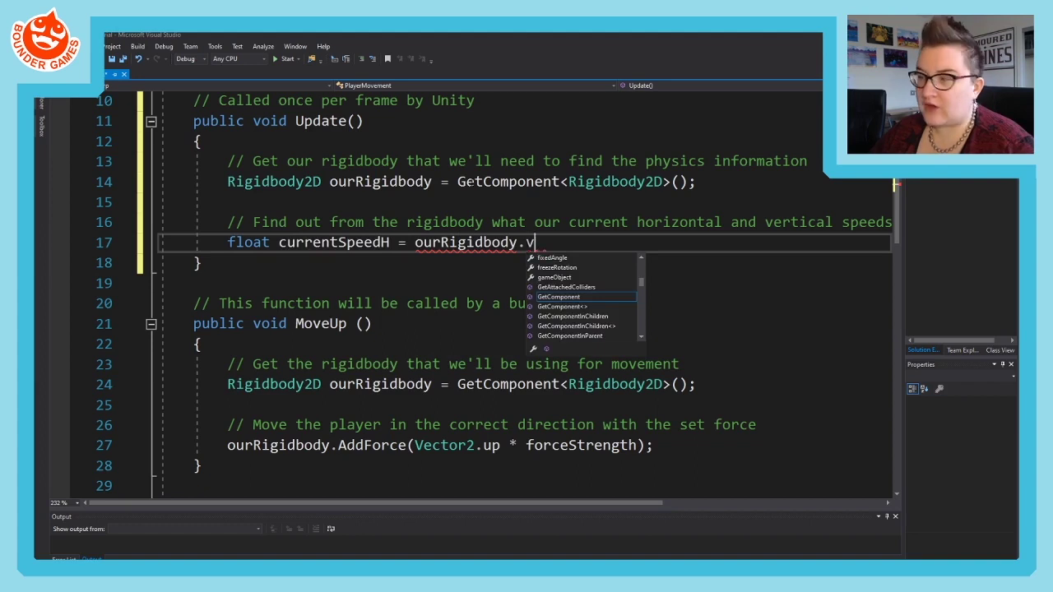
type("elocity.x;")
key("Return")
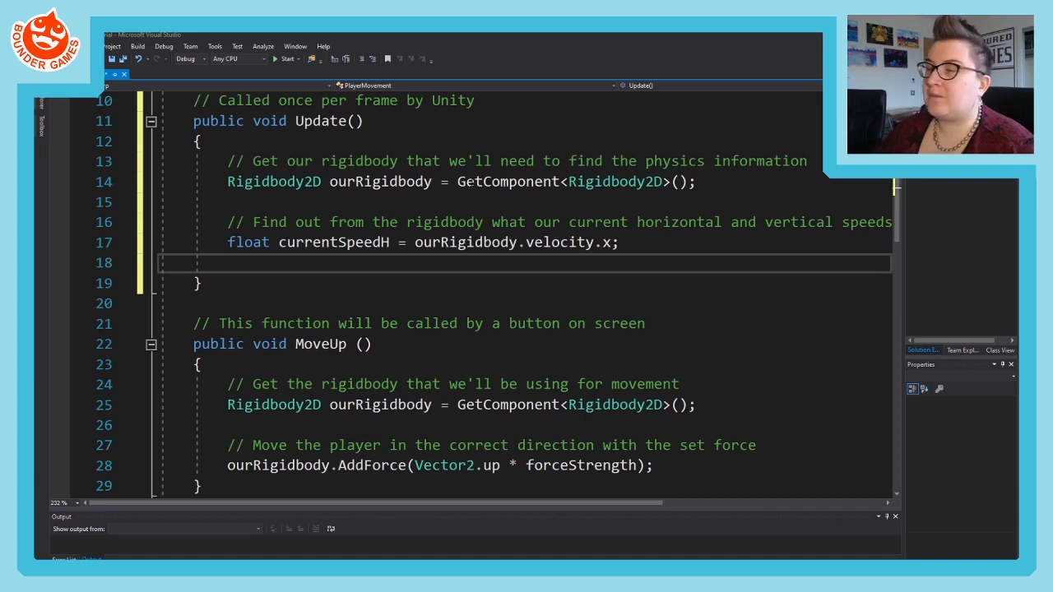
- On the line below currentSpeedH, declare the vertical speed variable with "float currentSpeedV = ourRigidbody.velocity.y;"
type("float ")
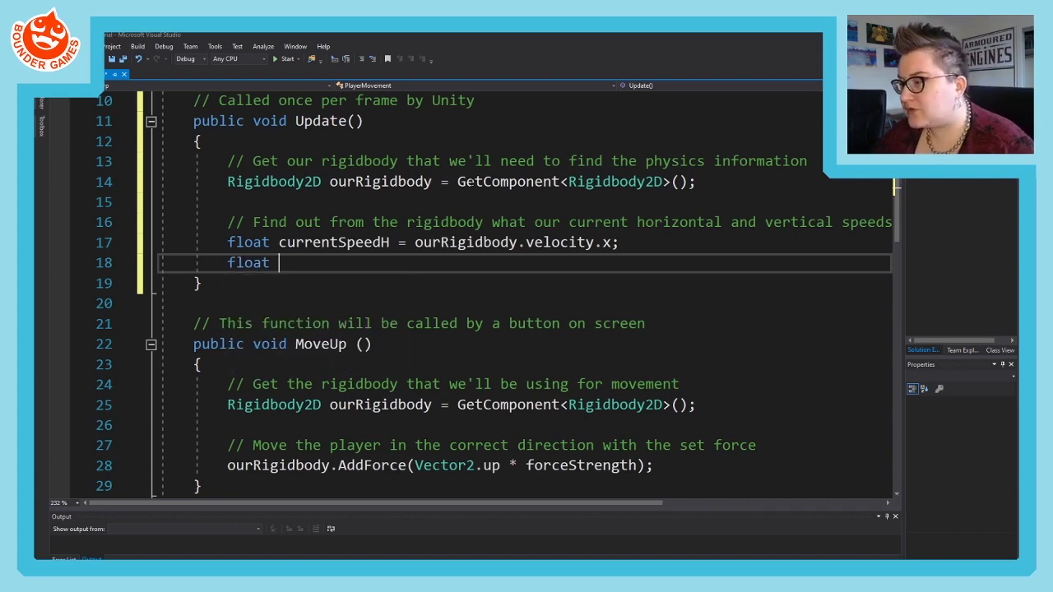
type("currentSpeedV")
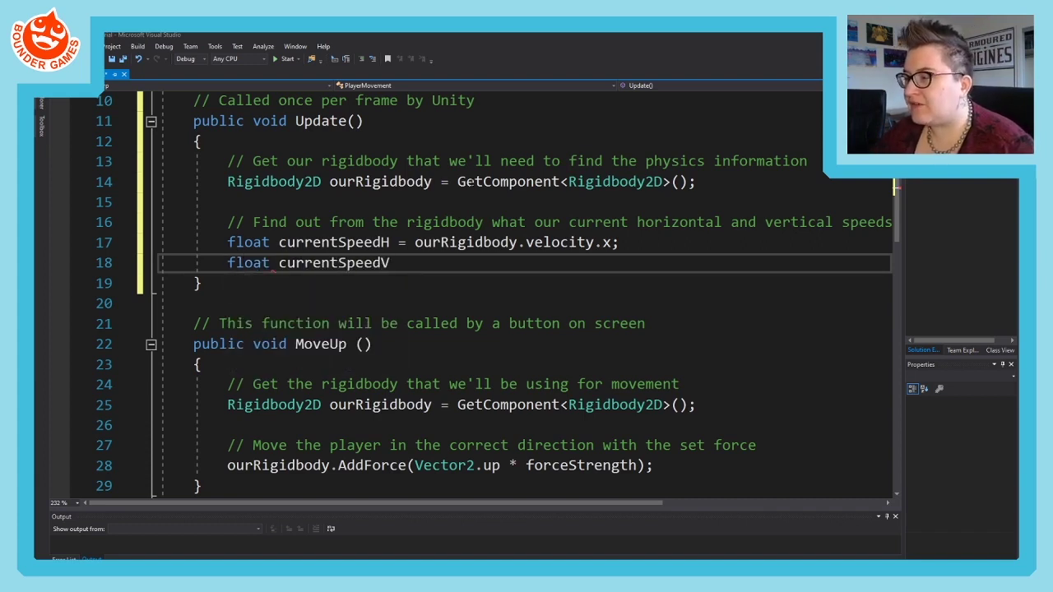
type(" = our")
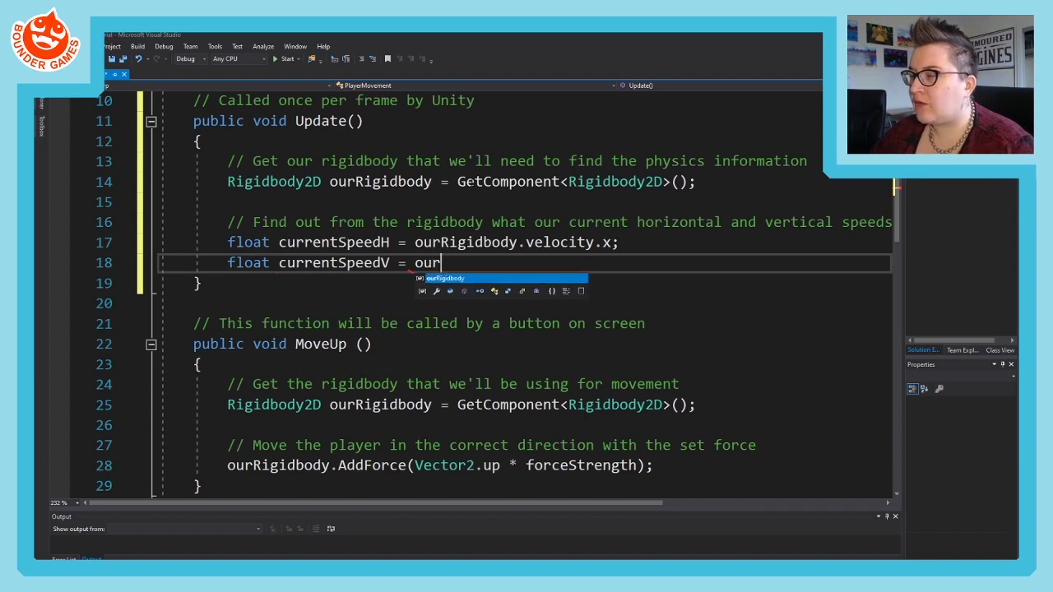
type("Rigidbody.velocity.y;")
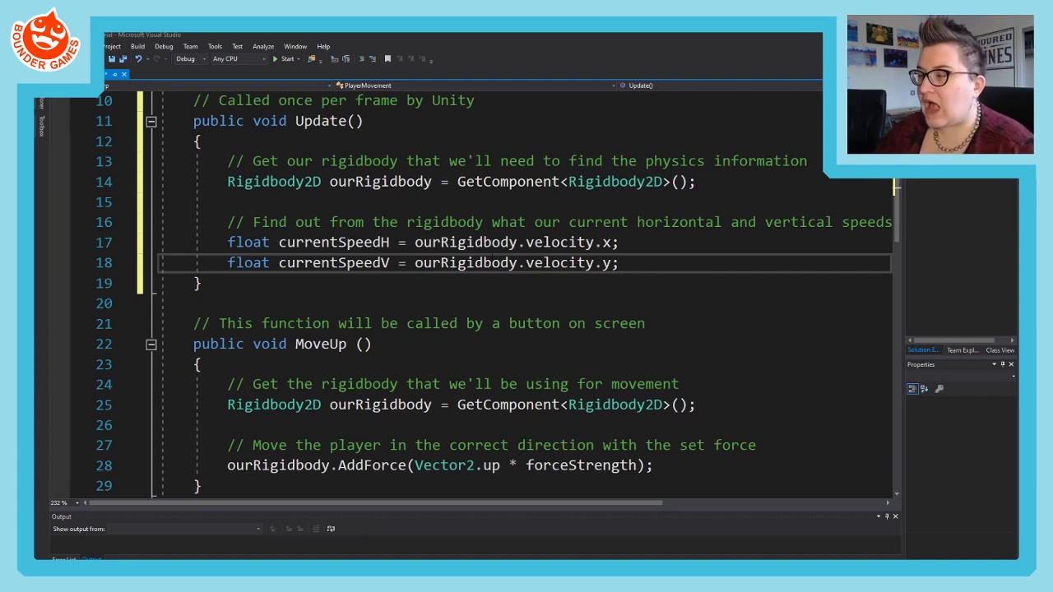
left_click_drag(279, 241, 619, 241)
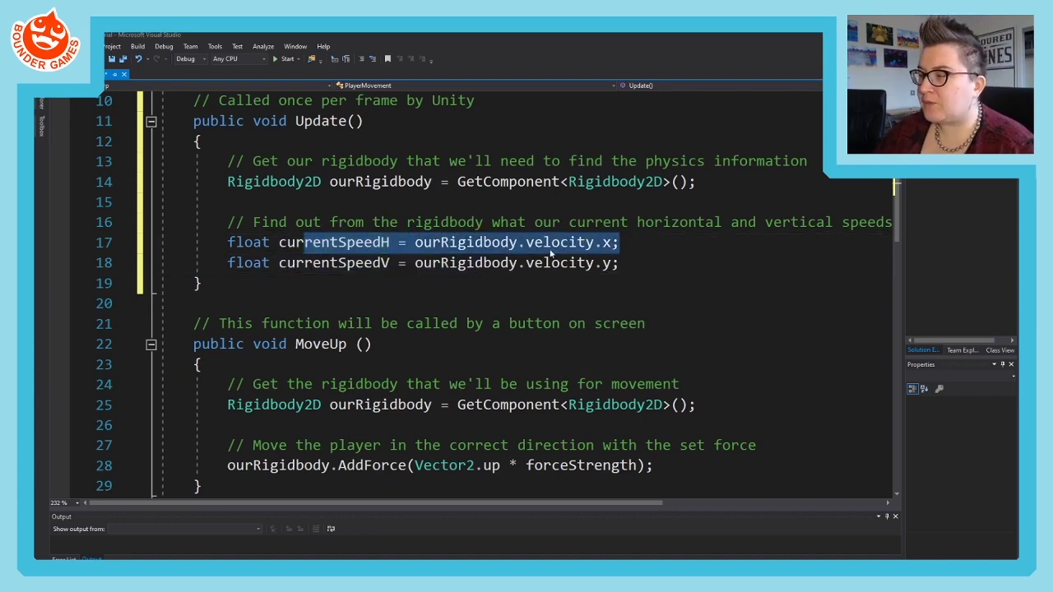
left_click(508, 244)
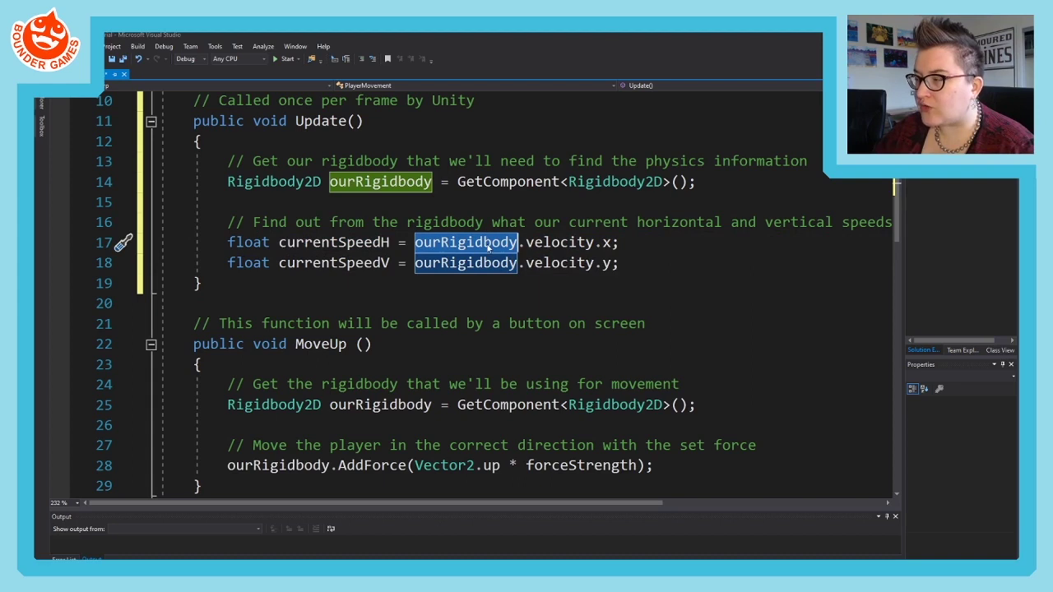
left_click(542, 244)
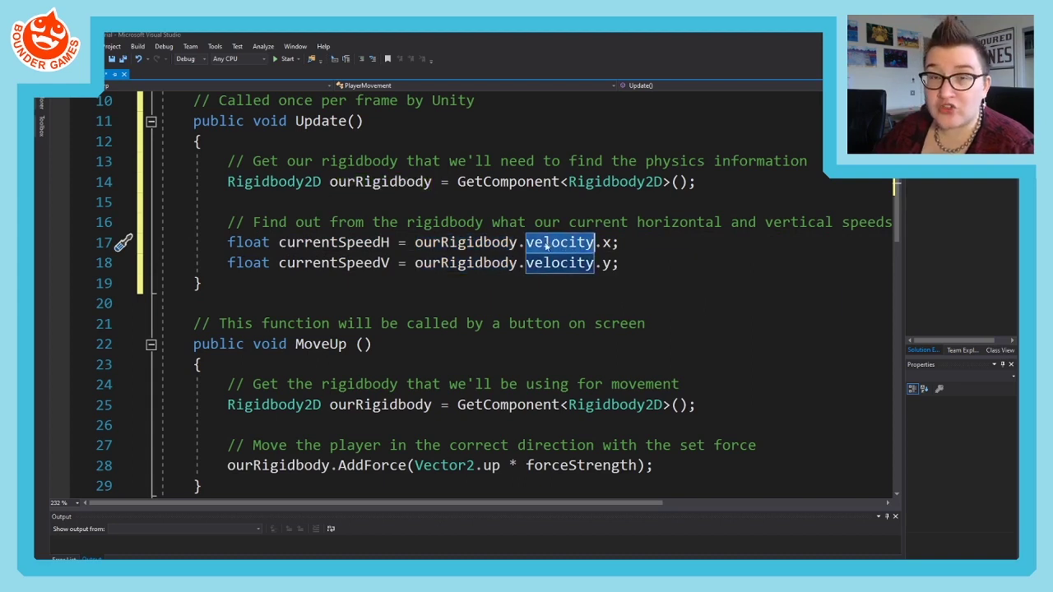
mouse_move(550, 250)
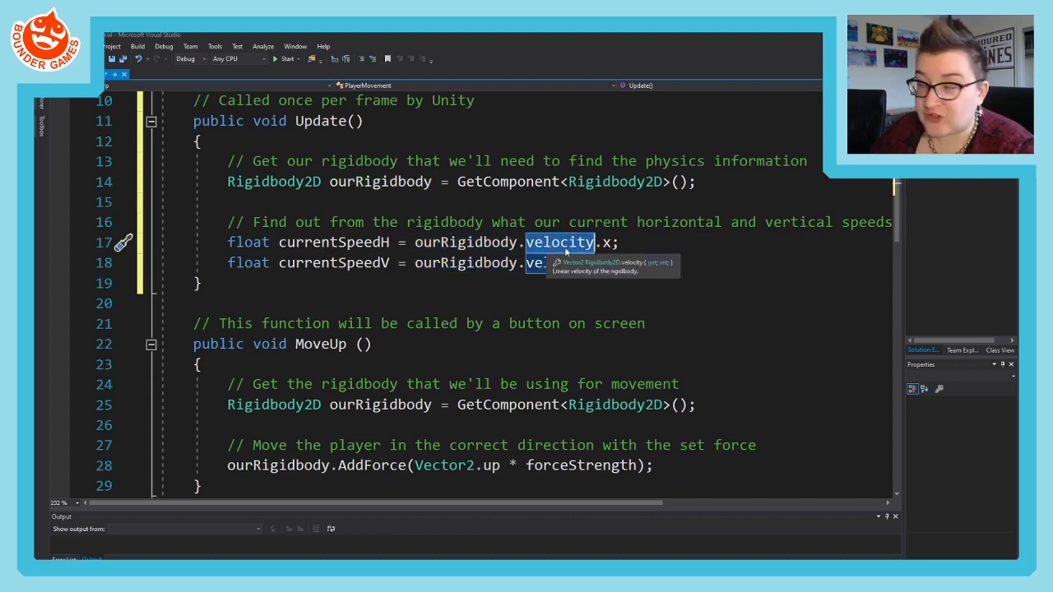
left_click(613, 244)
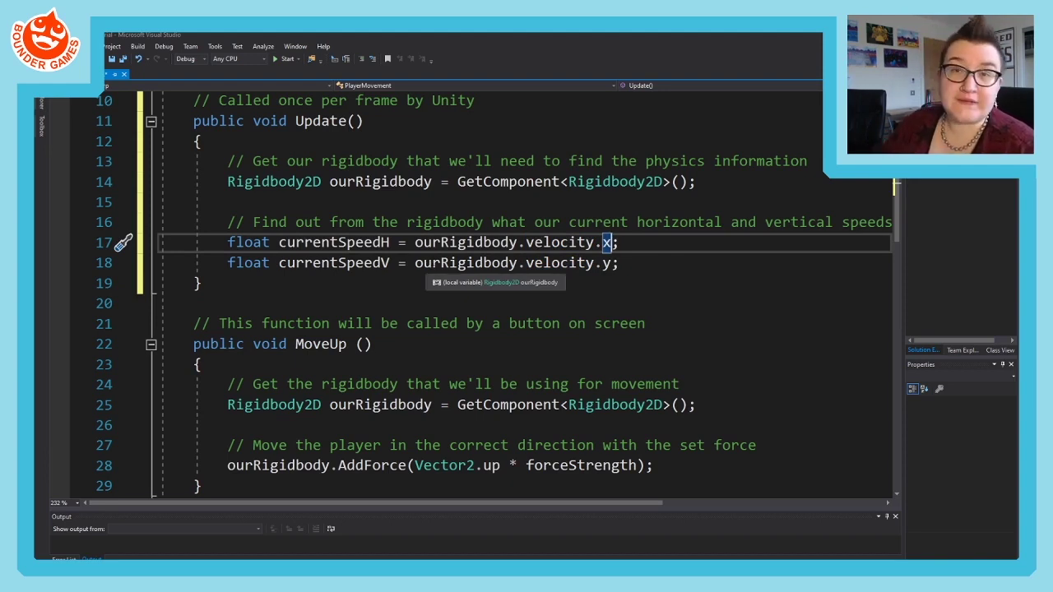
- After a blank line below the currentSpeedV declaration, add the comment "// Get the animator component that we will be using for setting our animation"
left_click(641, 263)
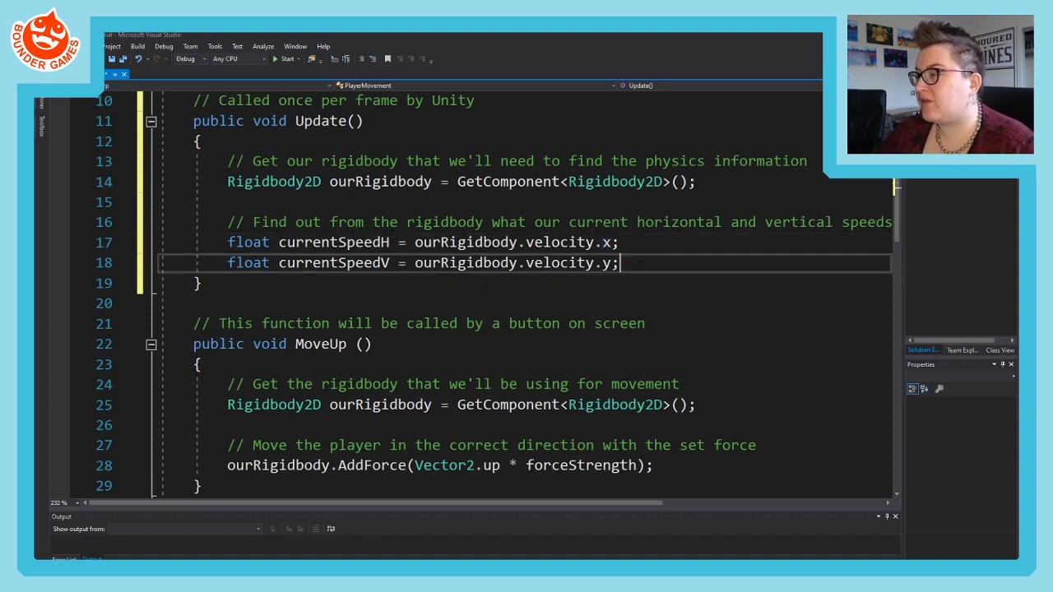
key("Return")
key("Return")
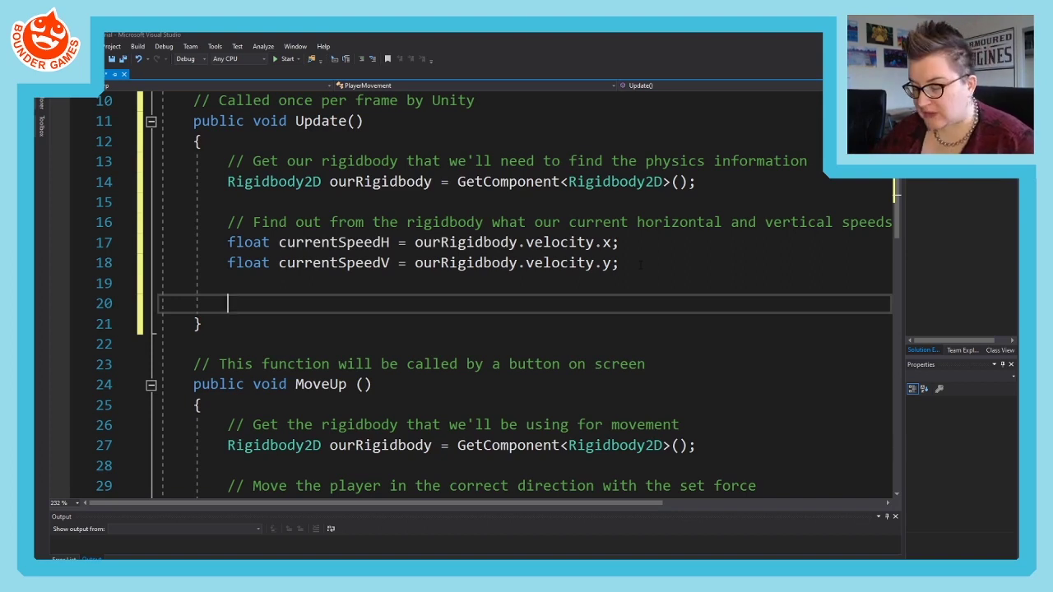
left_click_drag(206, 141, 123, 202)
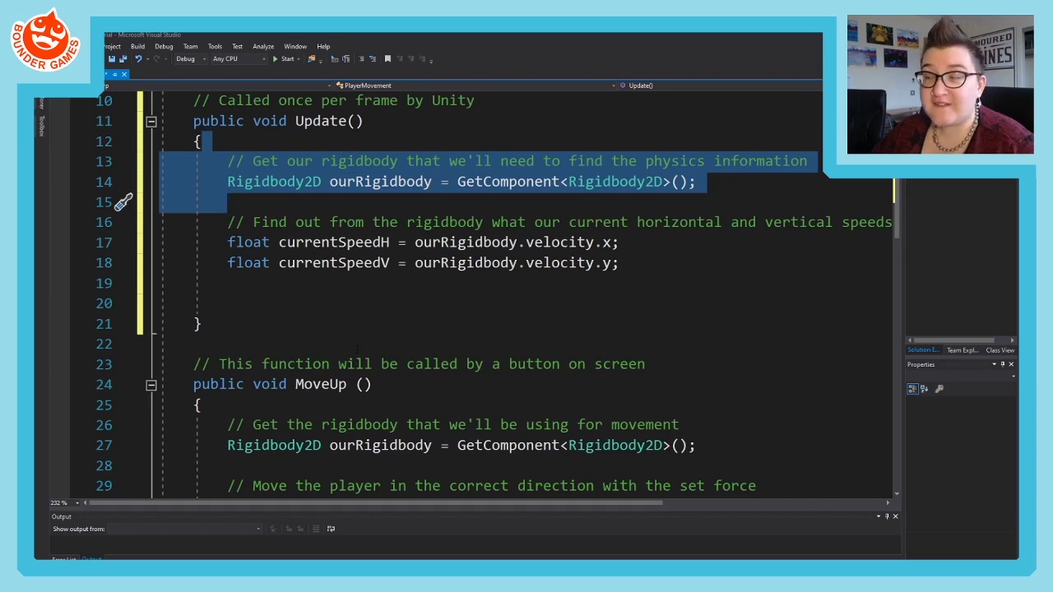
left_click(259, 284)
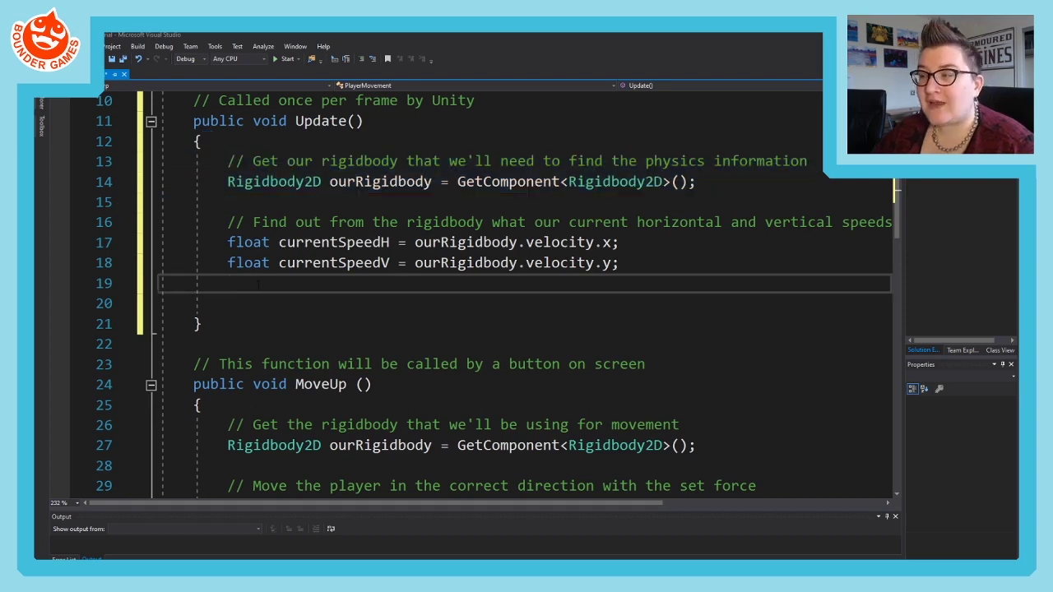
left_click(305, 306)
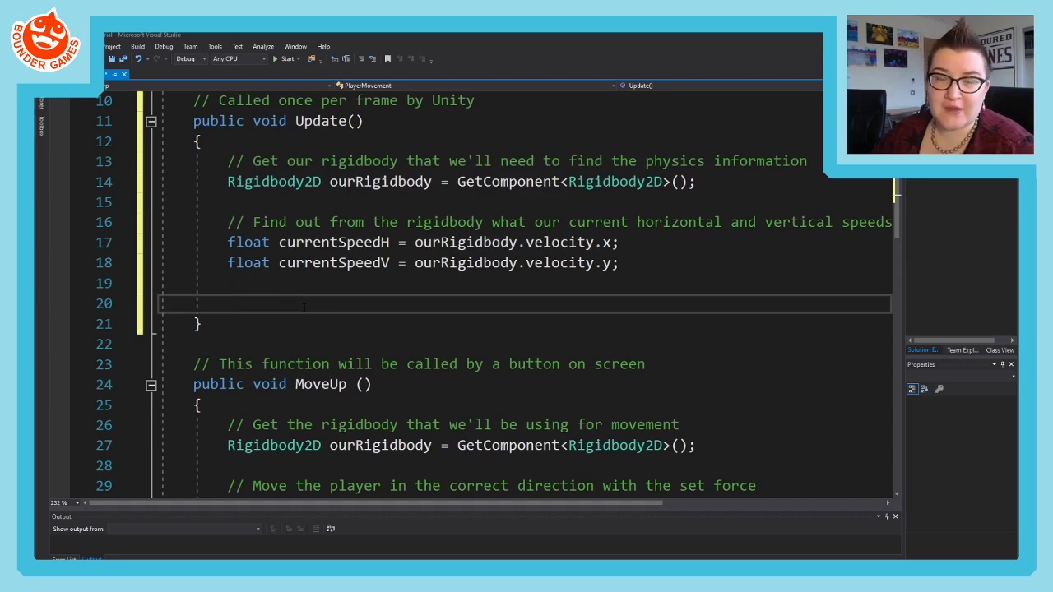
type("//")
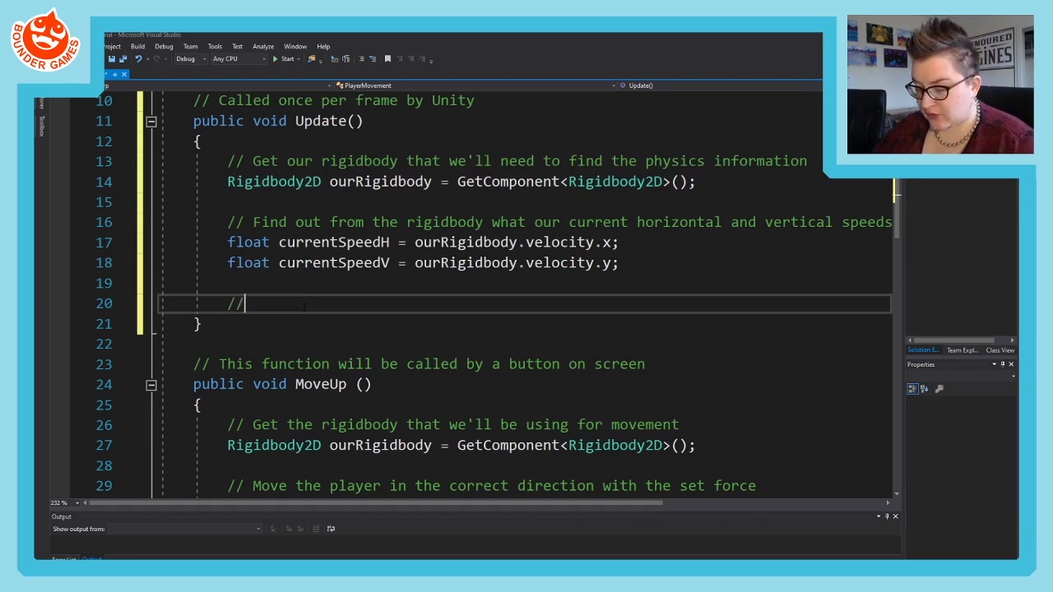
type(" Get the animator ")
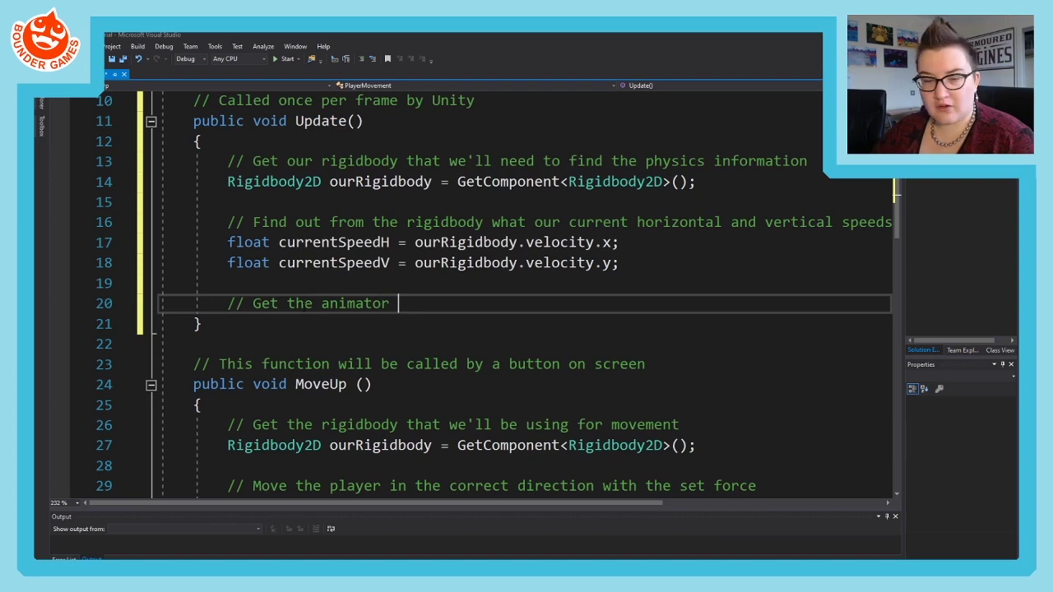
type("component that we")
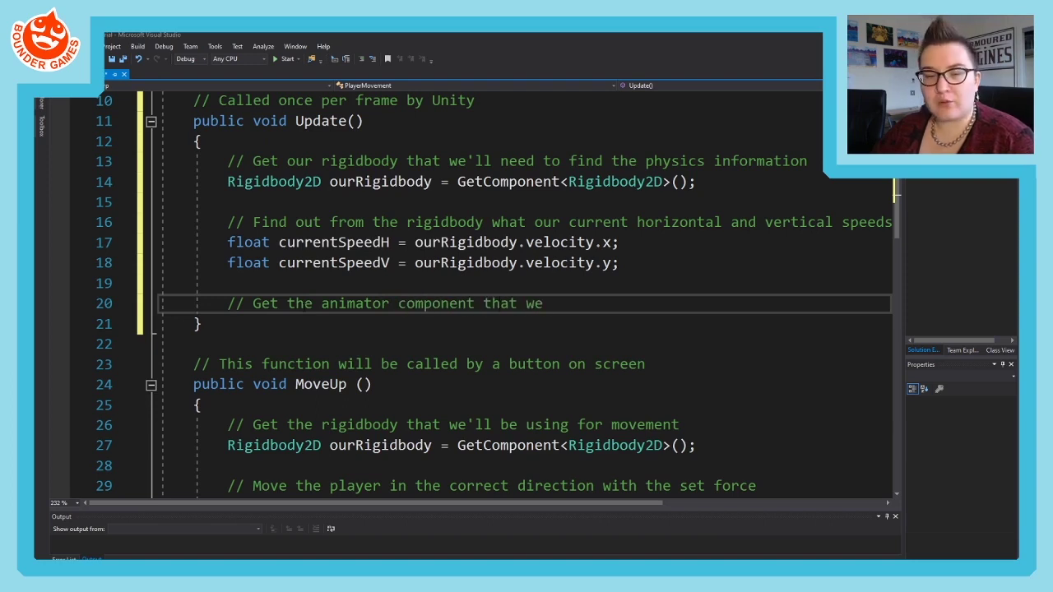
type(" will be using for ")
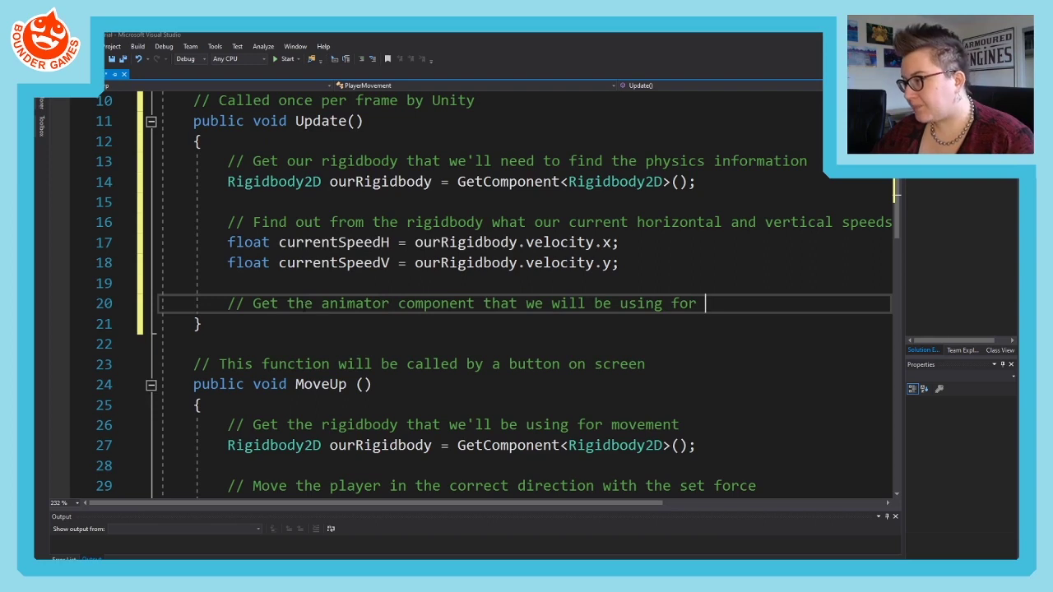
type("setting our aniat")
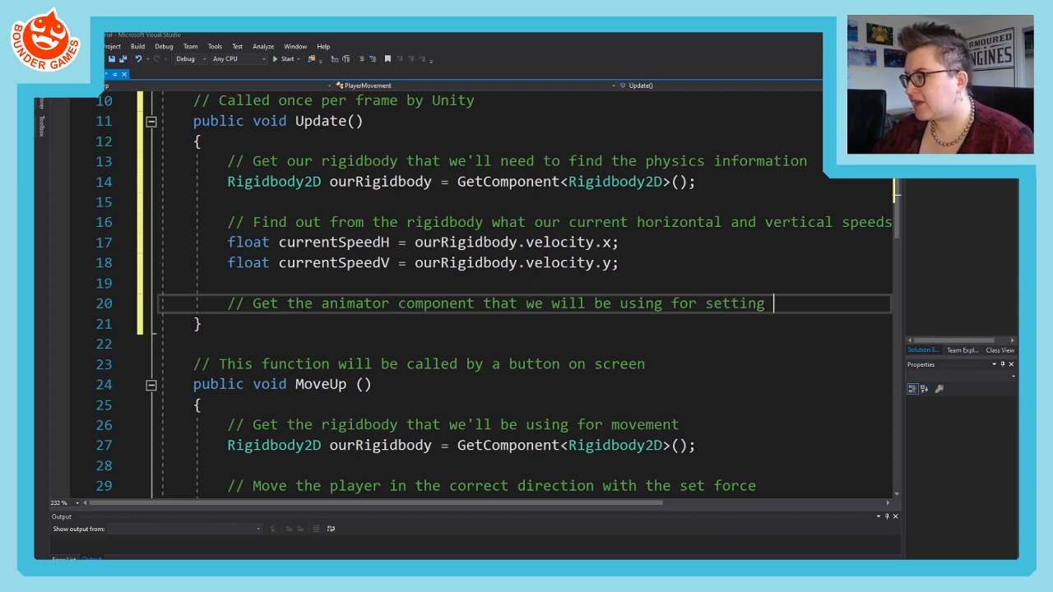
key("BackSpace")
key("BackSpace")
type("mation")
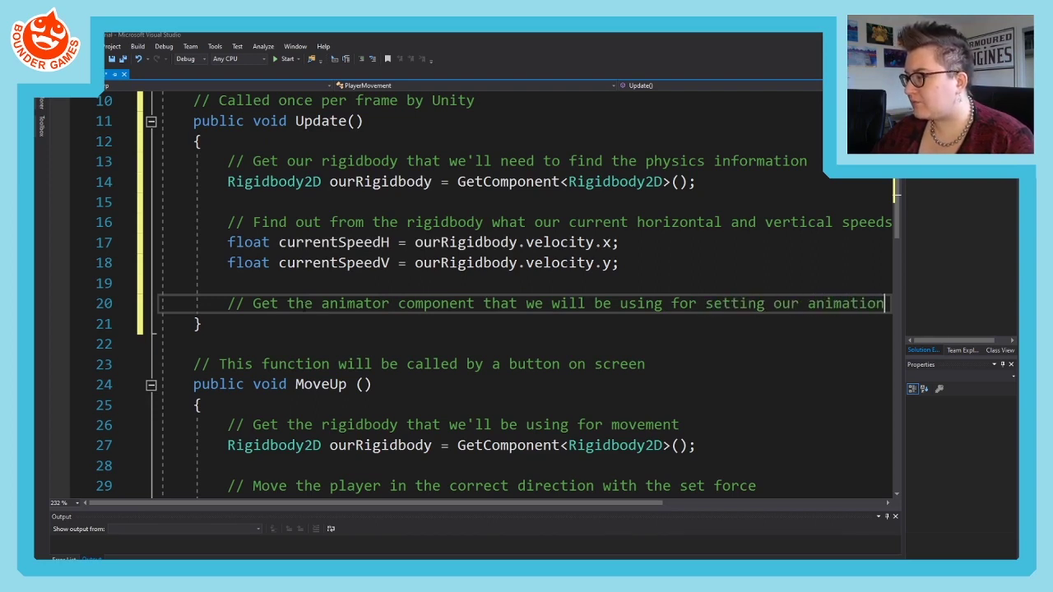
key("Return")
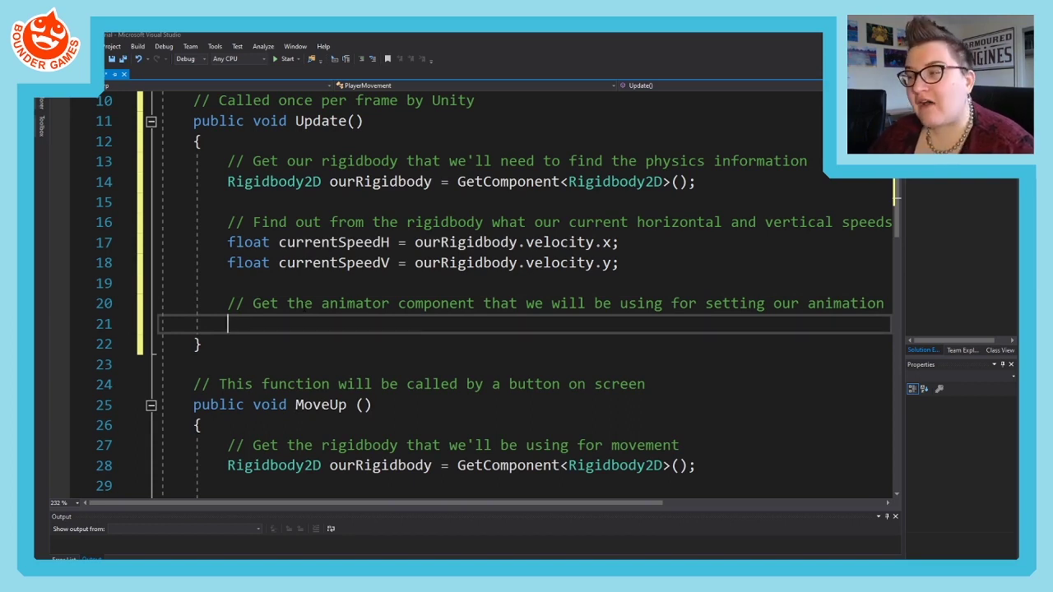
- Below the animator comment, declare the animator variable with "Animator ourAnimator = GetComponent<Animator>();" and start a new line
type("Animator")
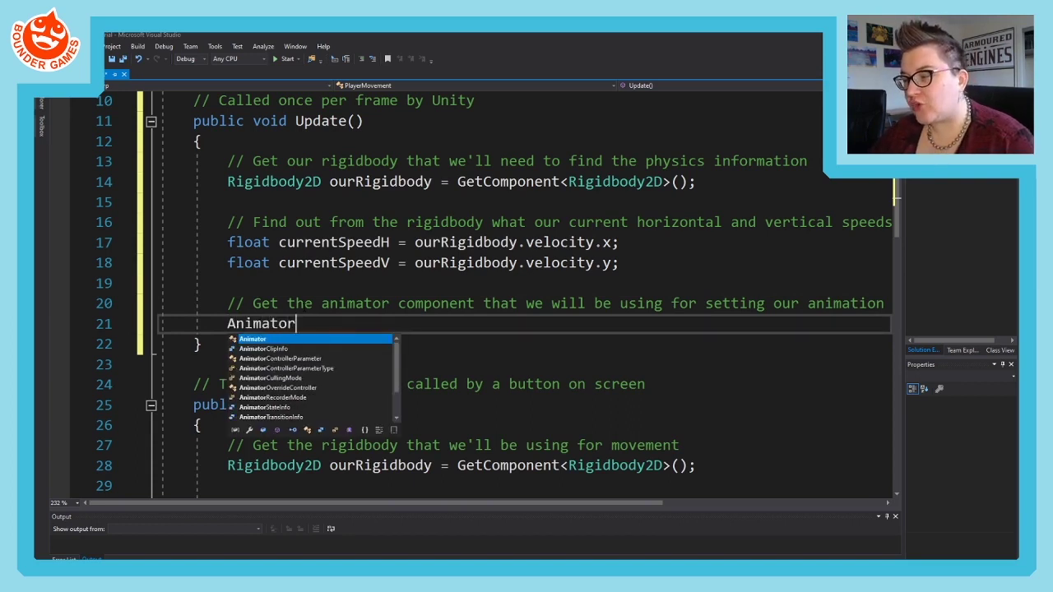
type(" our")
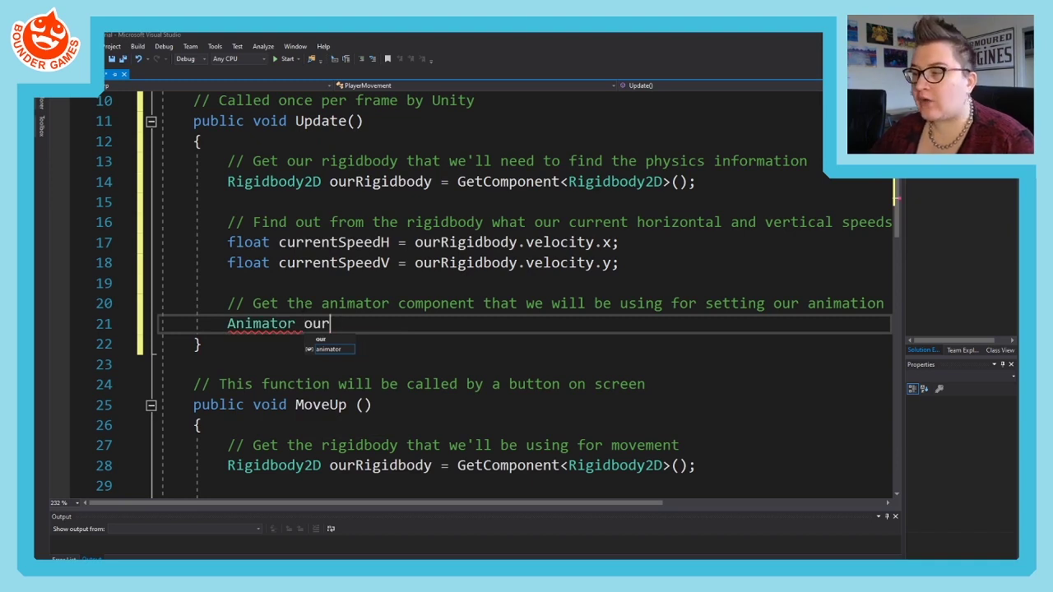
type("Animator = ")
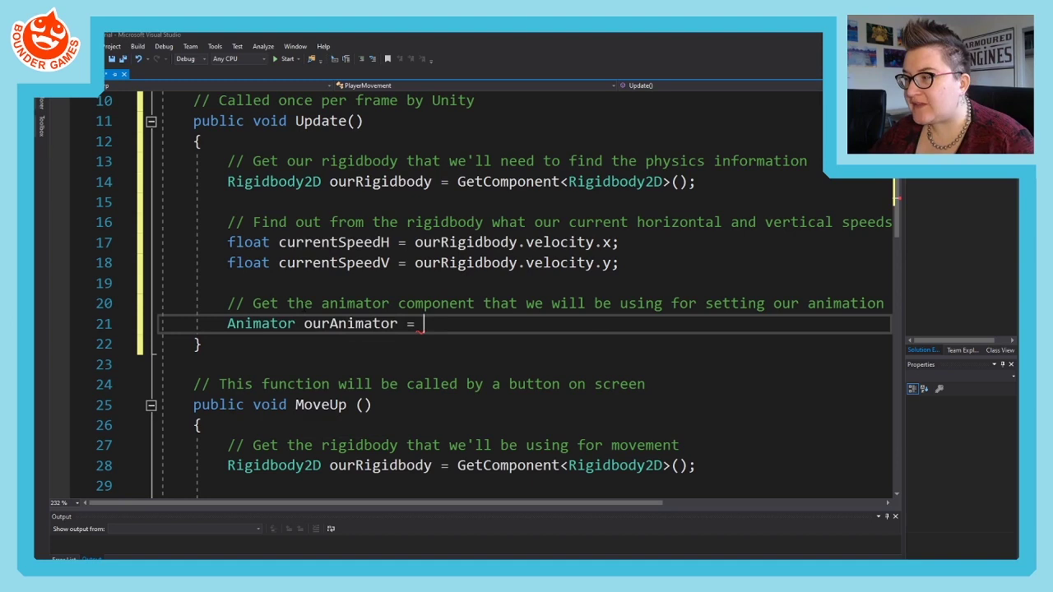
type("GetComponent<")
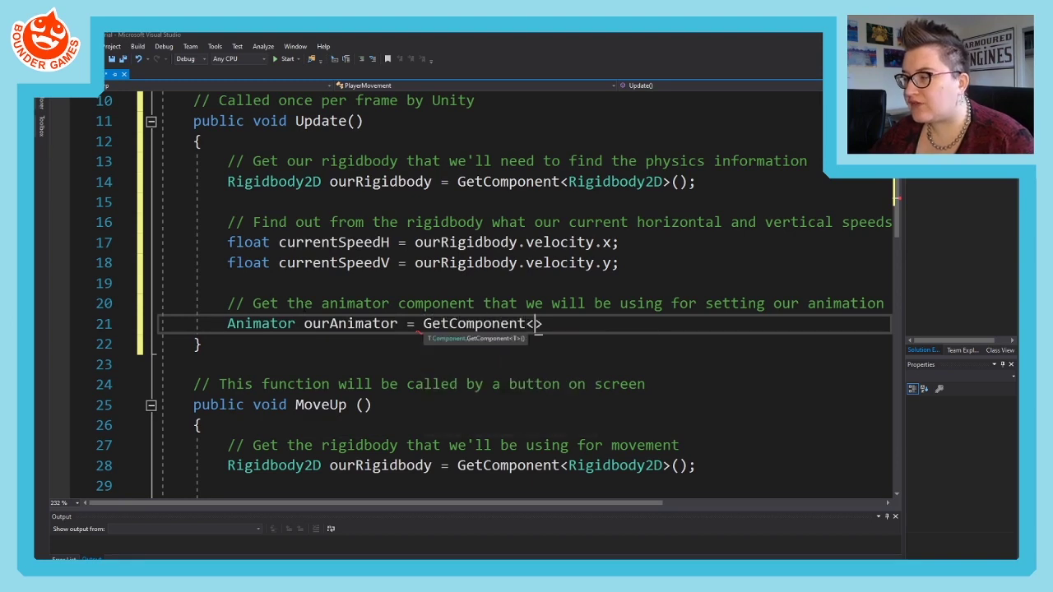
type("Animator")
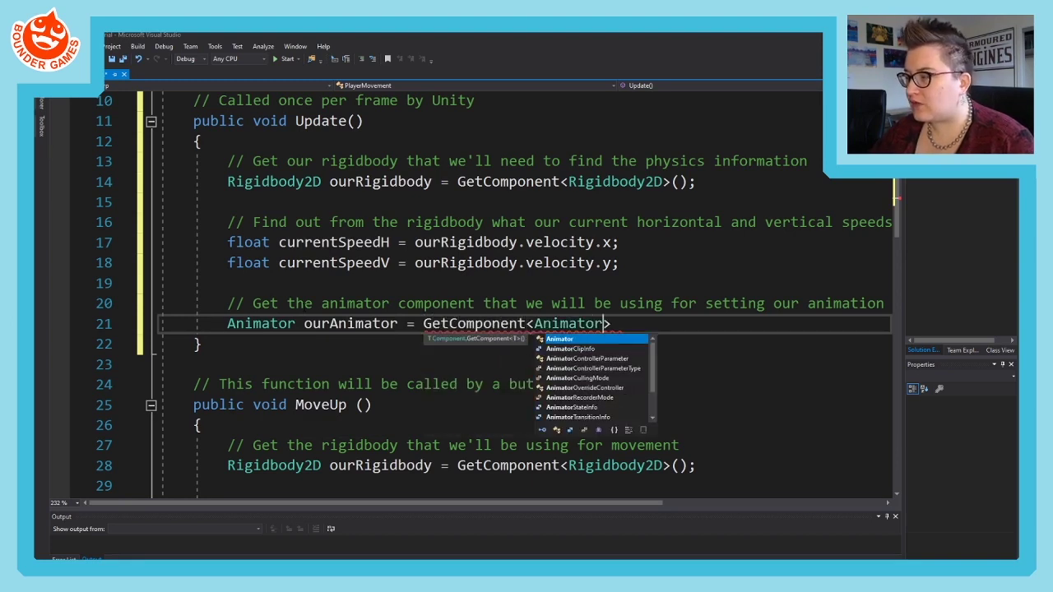
type(">();")
key("Return")
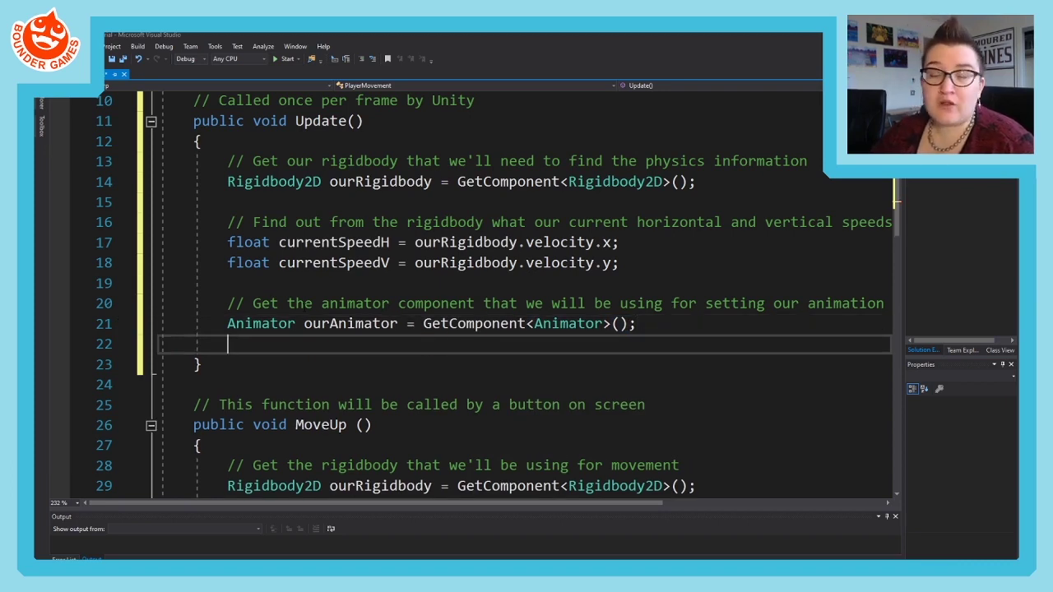
left_click(473, 323)
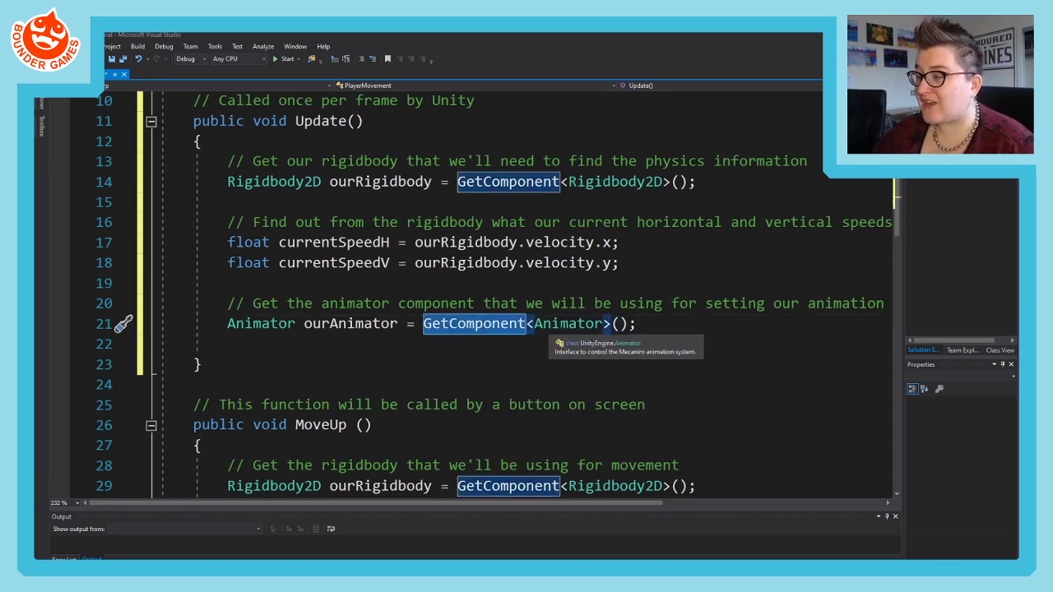
left_click(561, 325)
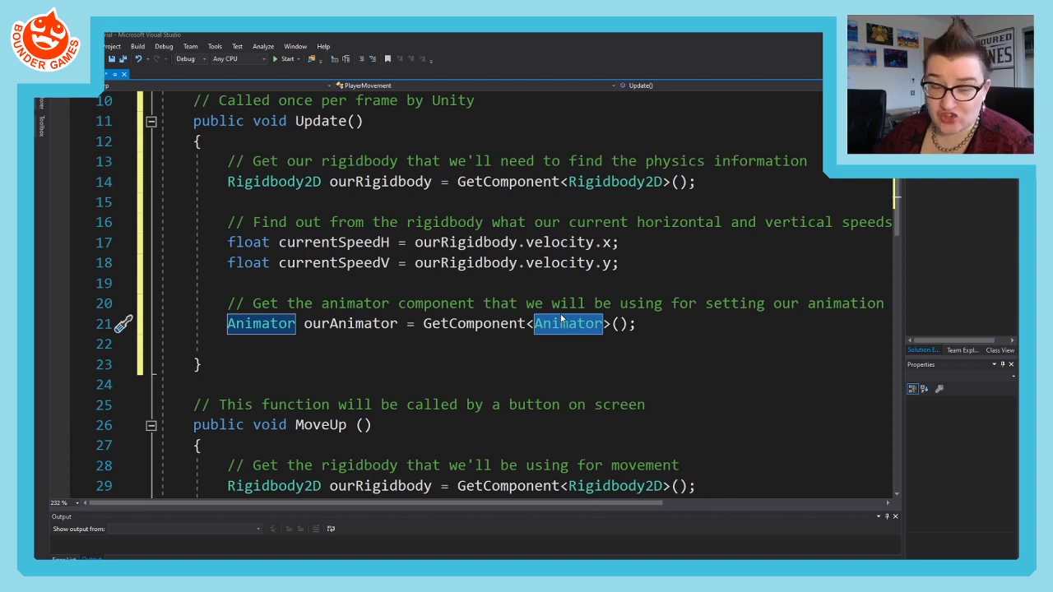
- After a blank line below the ourAnimator declaration, add the comment "// Tell our animator what the speeds are" and start a new line
left_click(354, 323)
double_click(353, 323)
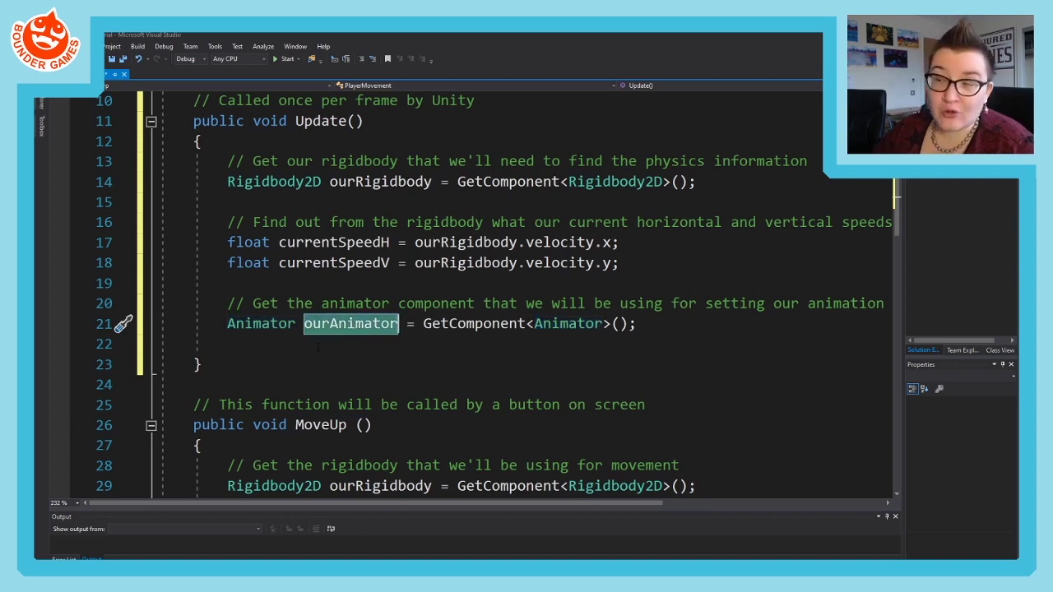
left_click(304, 346)
key("Return")
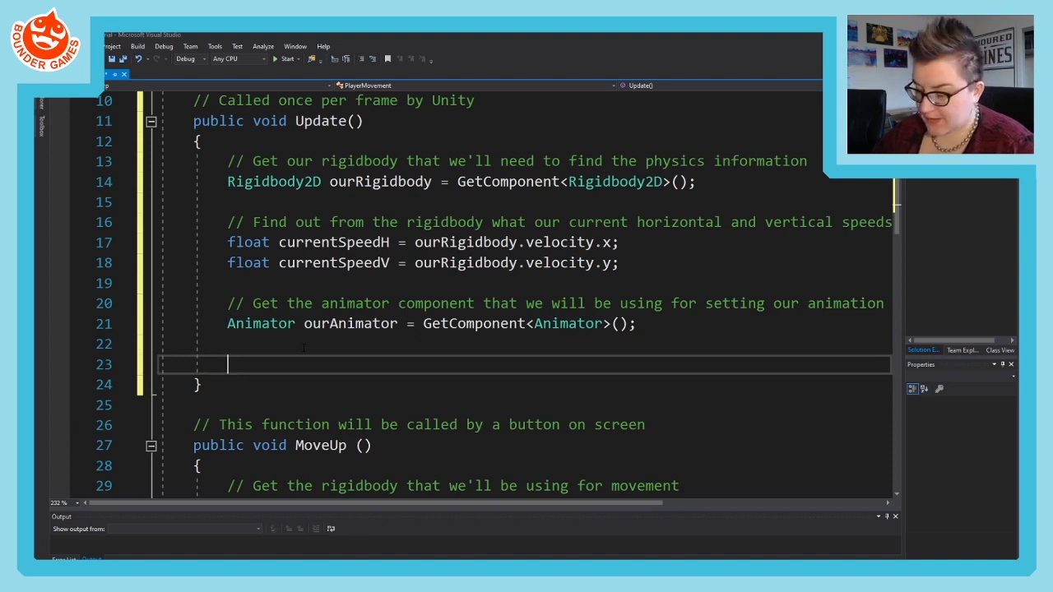
type("// ")
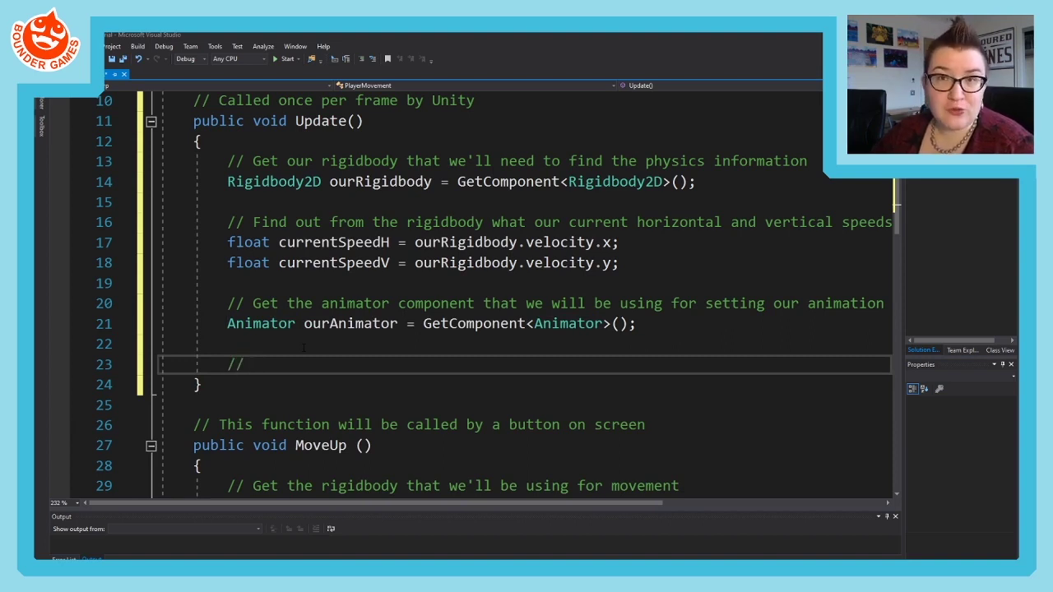
type("Tell ")
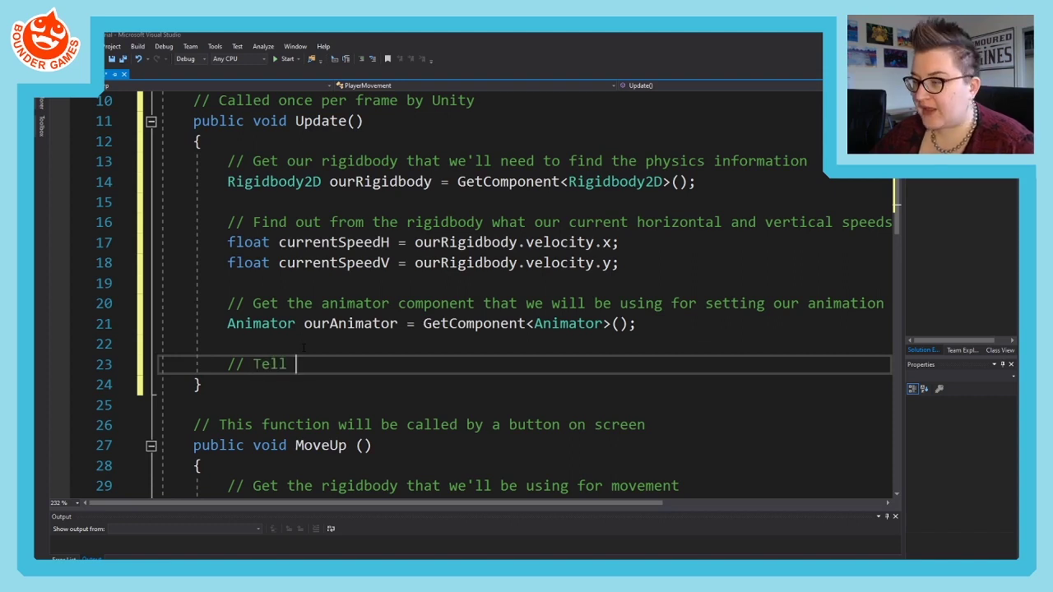
type("our animator ")
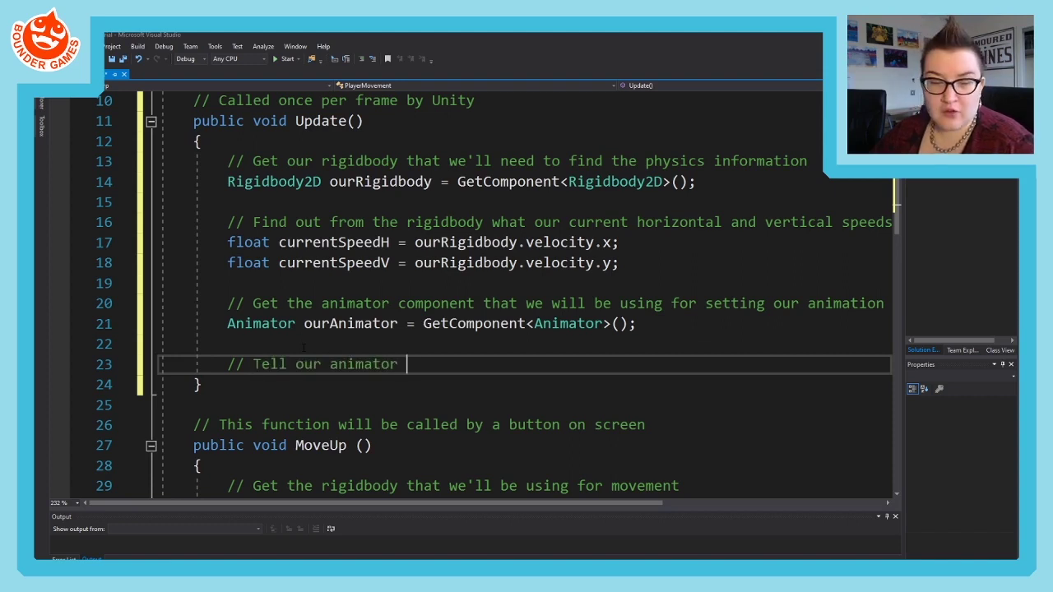
type("what the speeds are")
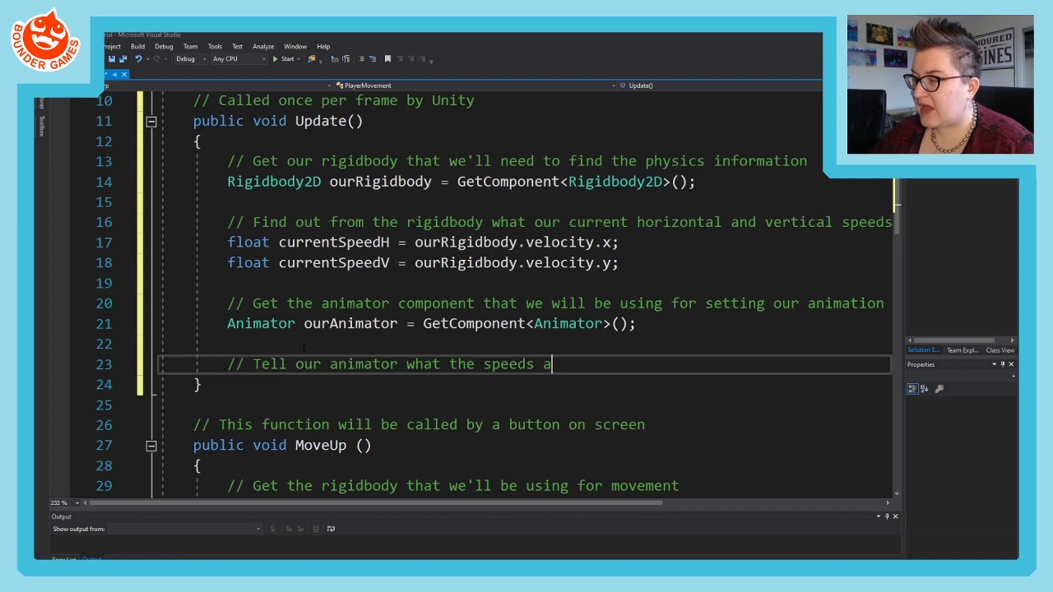
key("Return")
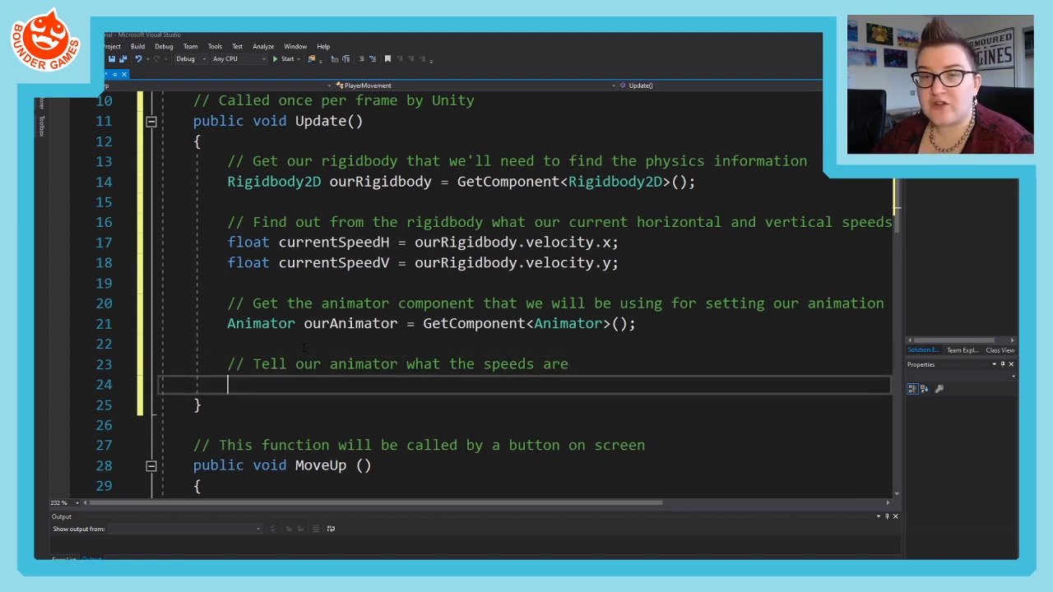
- Below the speeds comment, begin the call "ourAnimator.SetFloat()" with empty parentheses
type("ourRigidbody")
key("BackSpace")
key("BackSpace")
key("BackSpace")
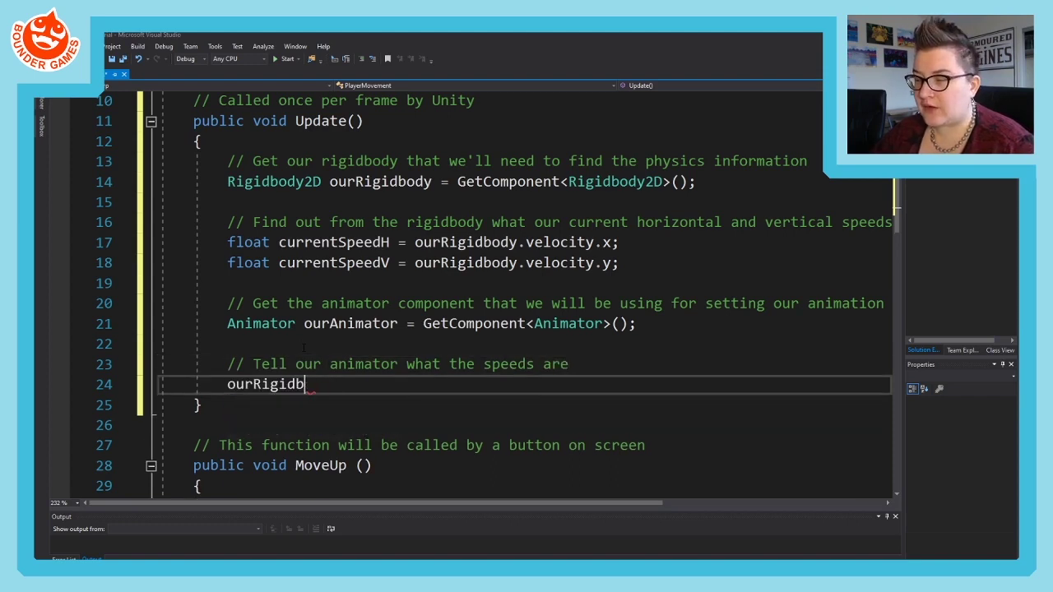
key("BackSpace")
key("BackSpace")
key("BackSpace")
key("BackSpace")
key("BackSpace")
key("BackSpace")
type("Animator.")
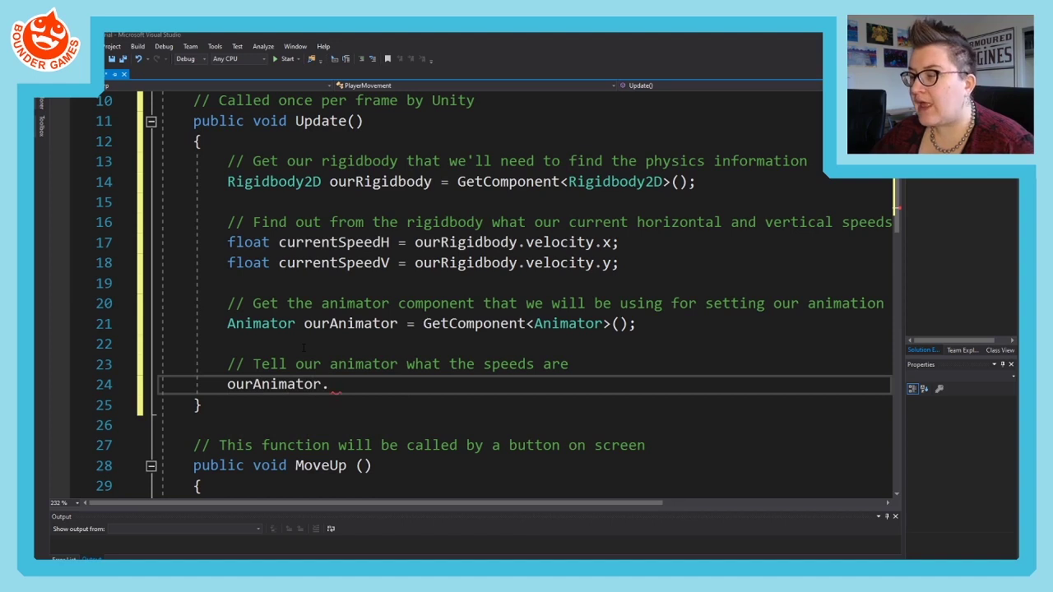
type("S")
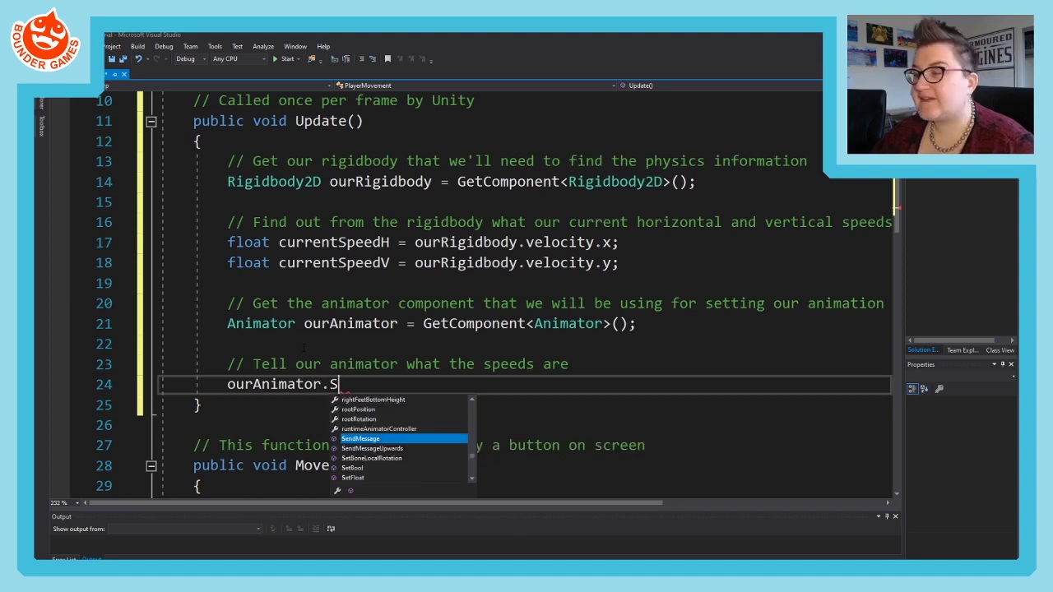
type("etFloat(")
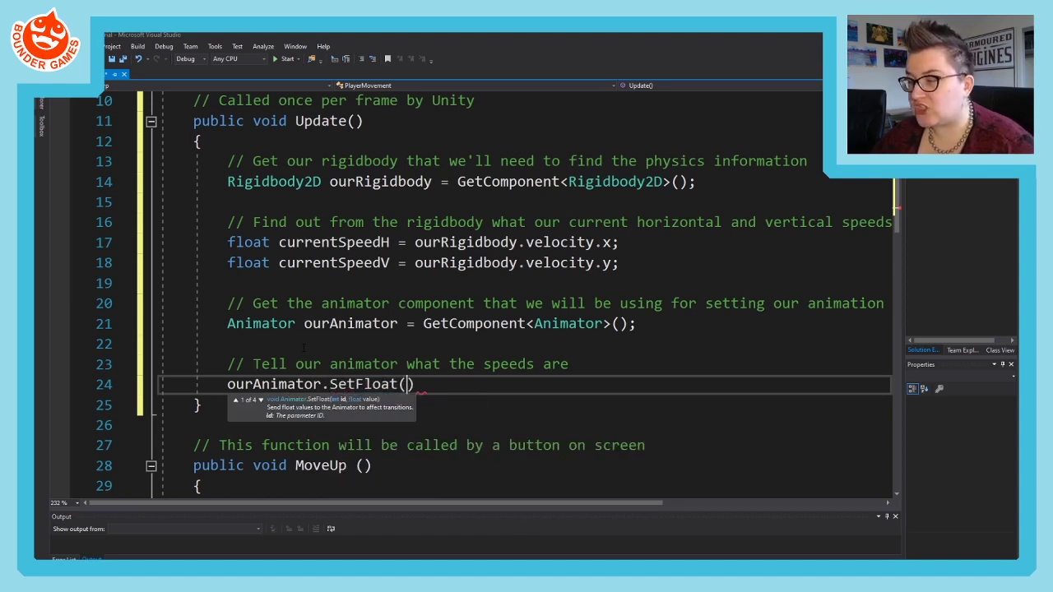
- Insert an empty pair of double quotes as SetFloat's argument, and switch to Unity to check the speed parameter names in the Animator
mouse_move(341, 381)
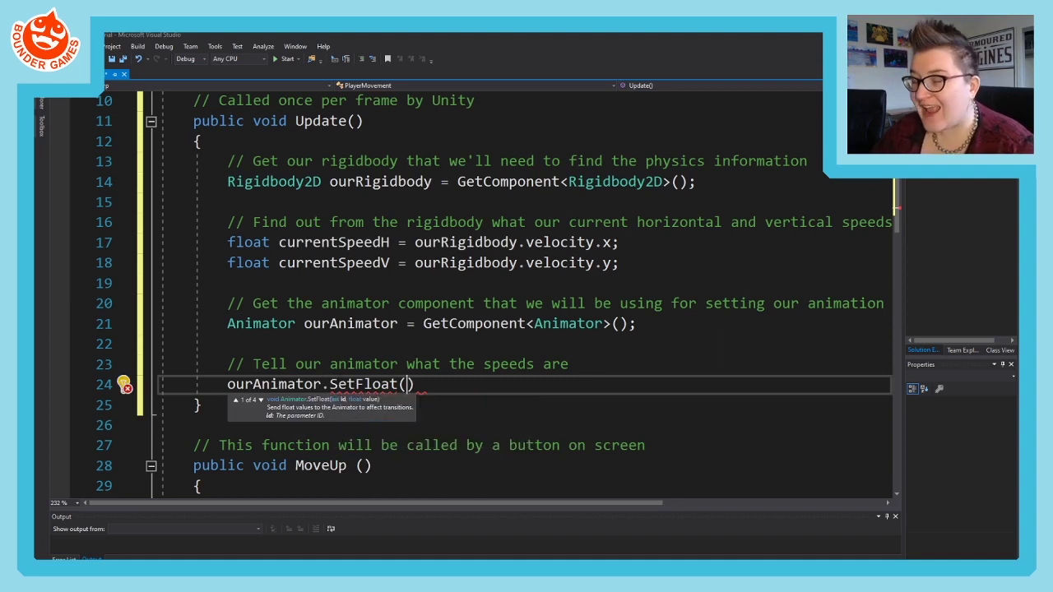
double_click(362, 384)
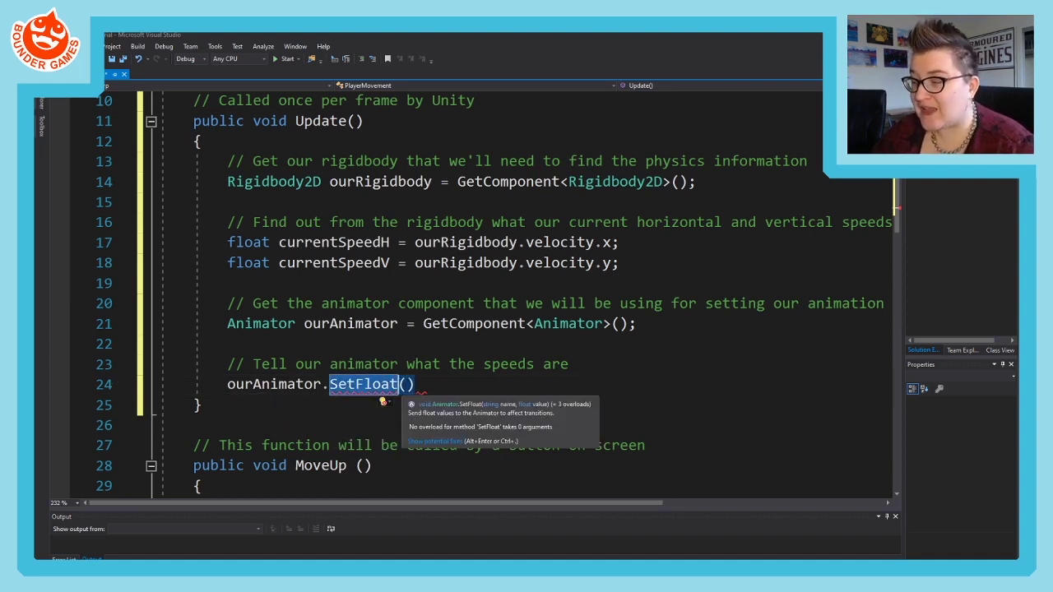
left_click(407, 384)
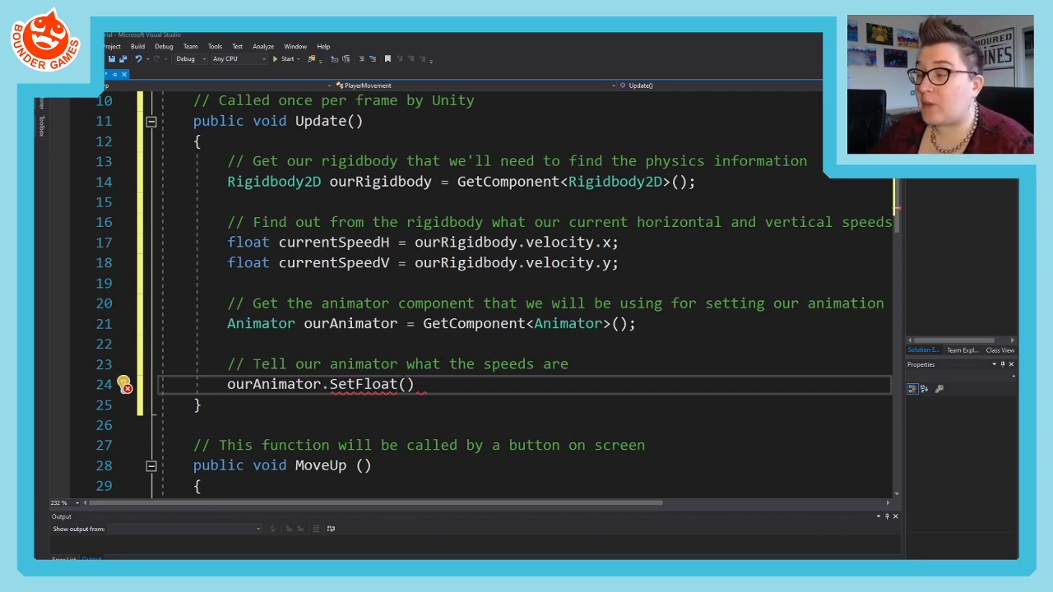
double_click(359, 386)
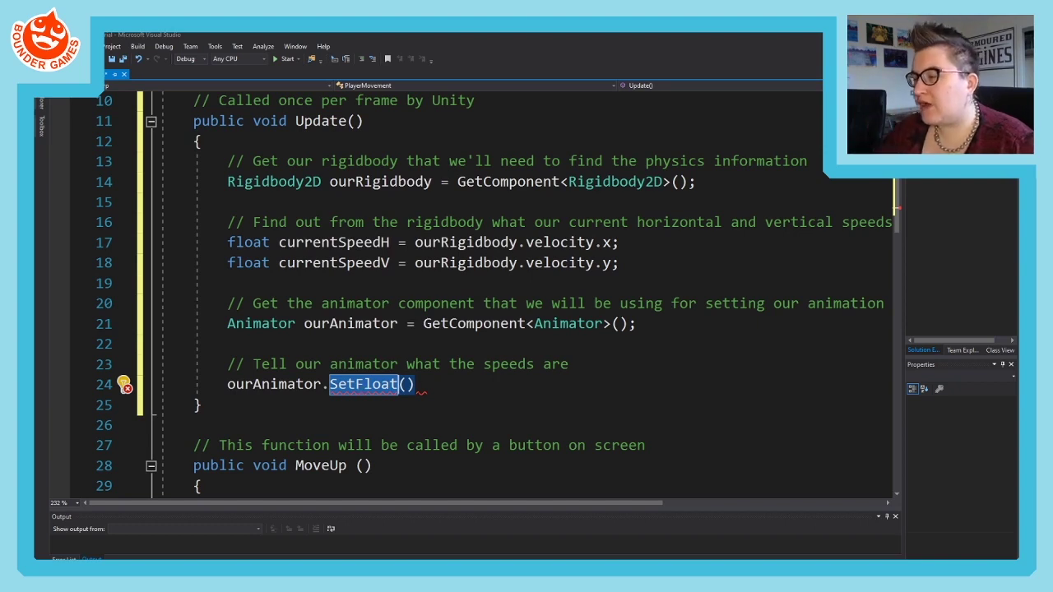
left_click(407, 385)
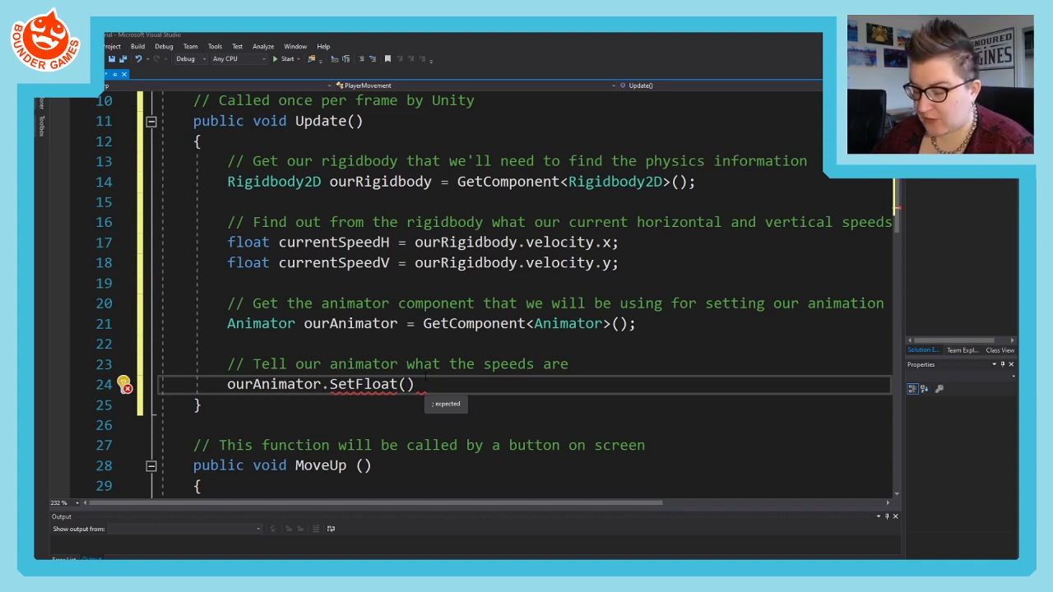
type("\"\"")
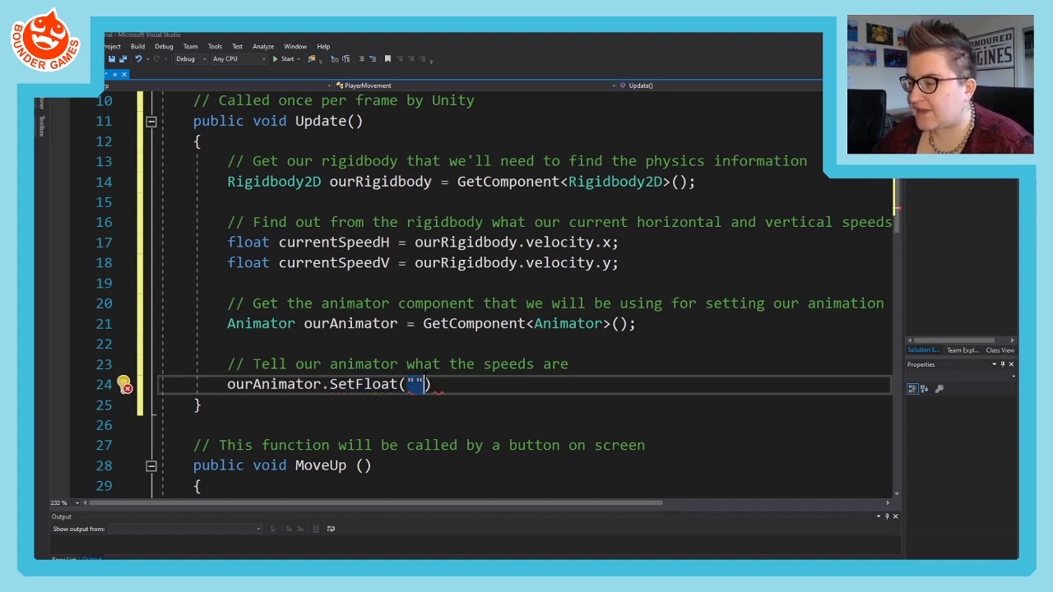
key("Left")
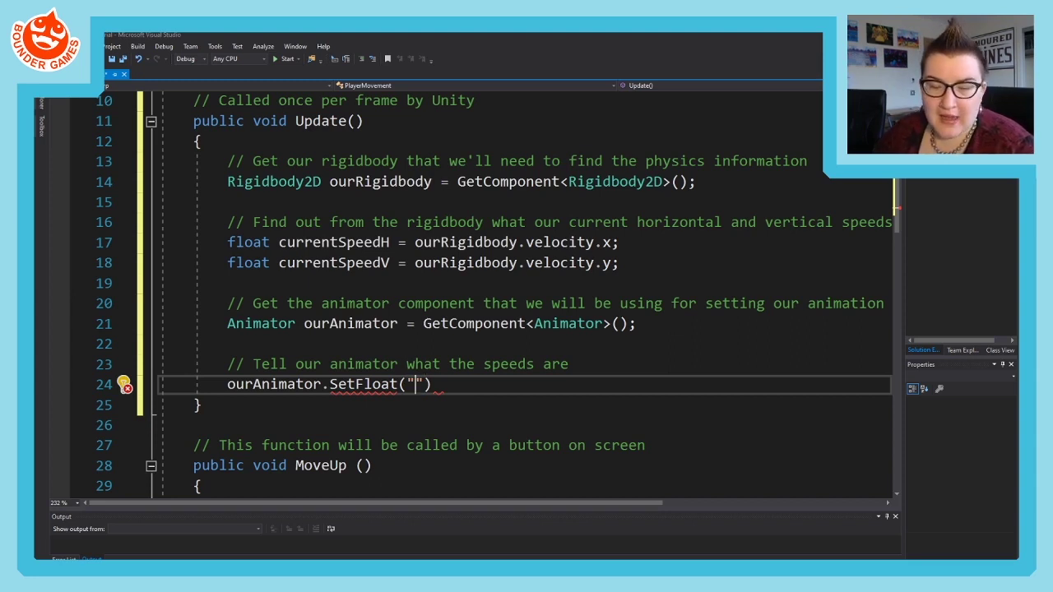
key("alt+Tab")
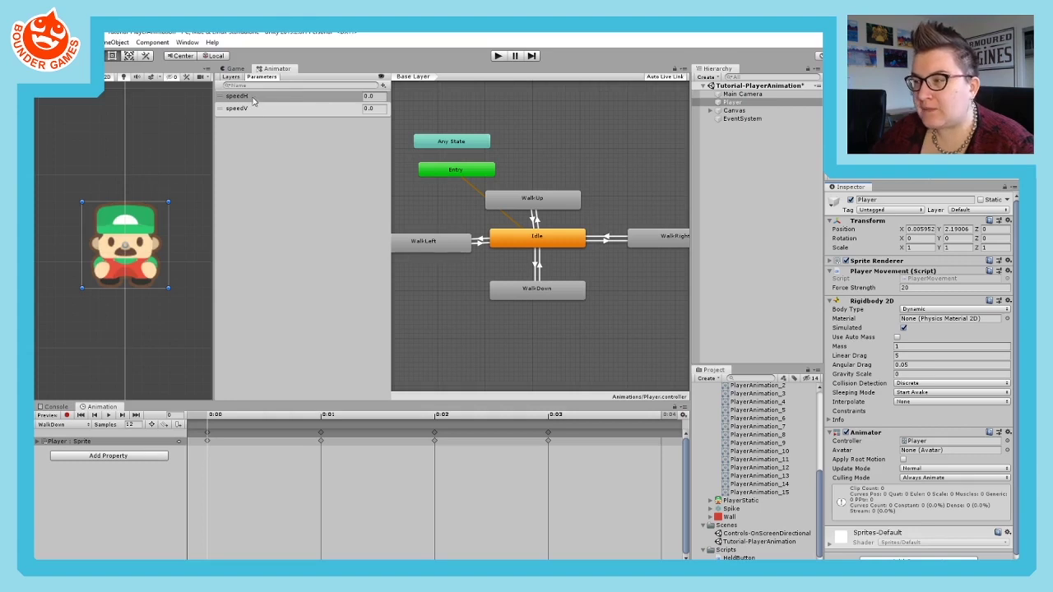
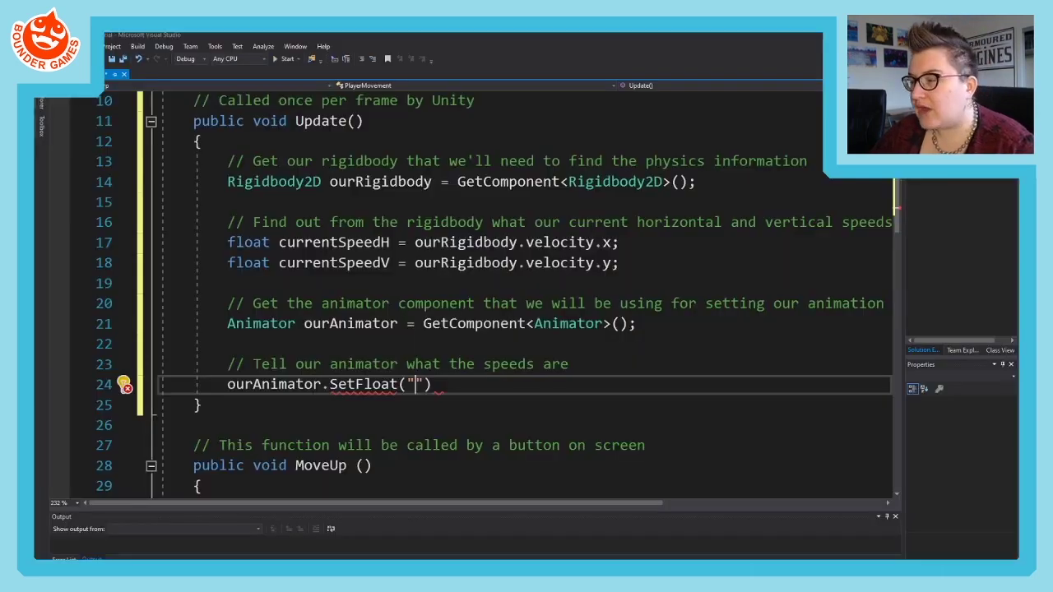
- In Visual Studio, enter speedH between the quotes in SetFloat and add a comma after the closing quote
left_click(312, 384)
left_click(409, 384)
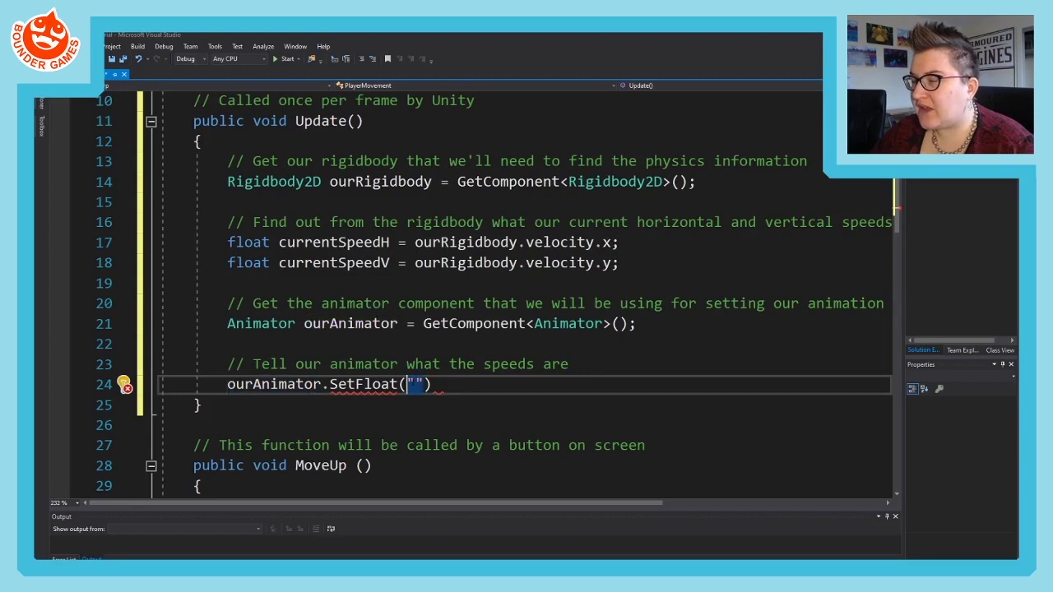
type("speed")
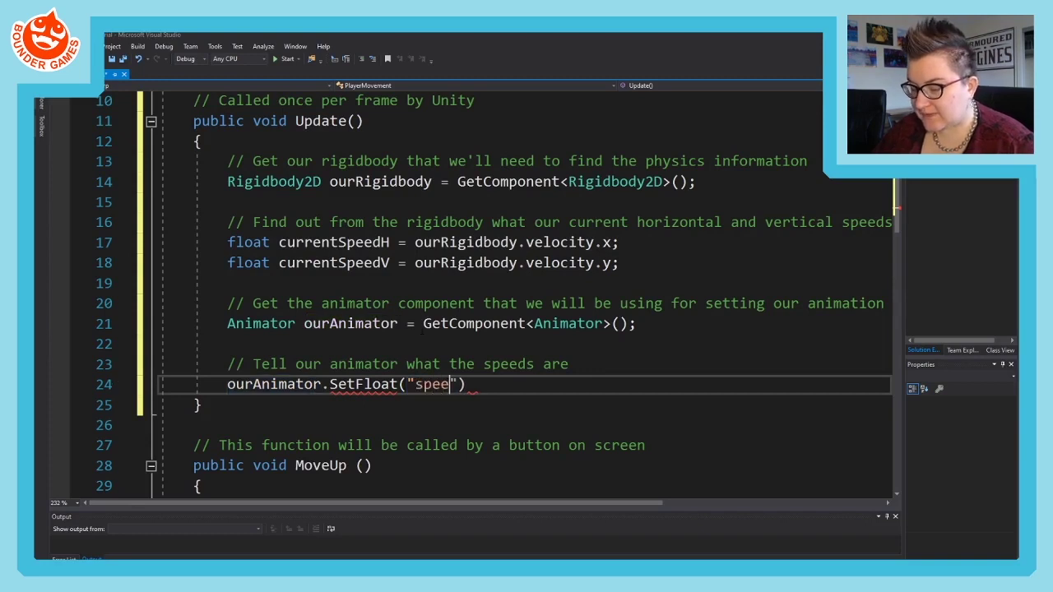
type("H\"")
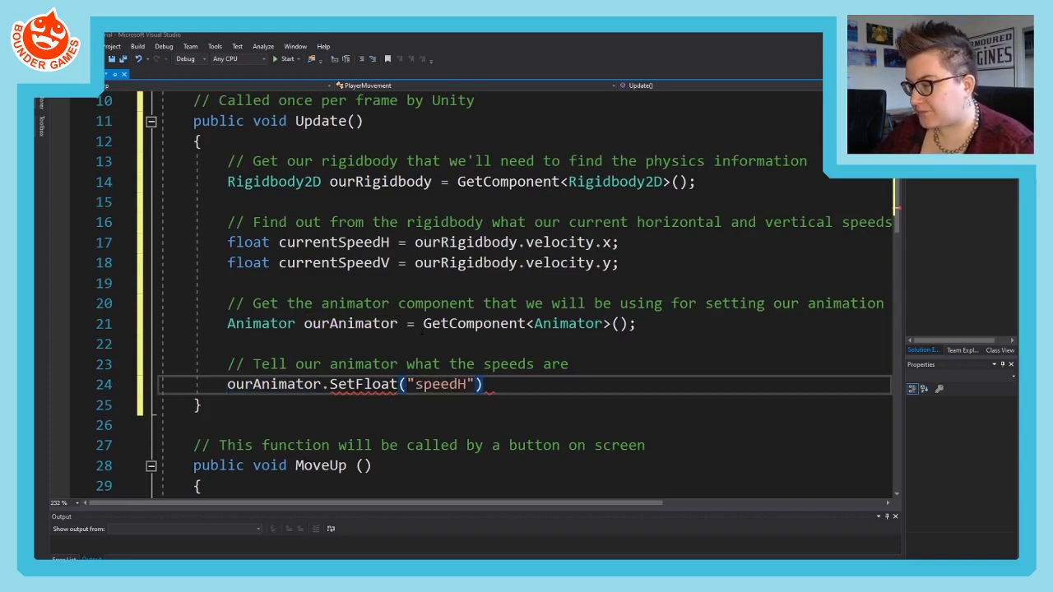
type(",")
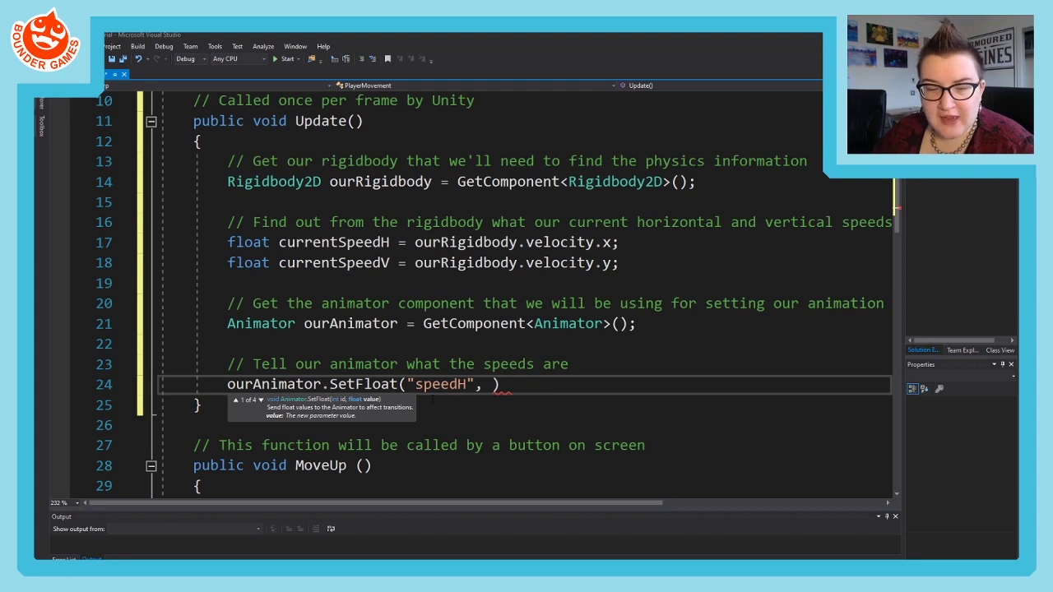
- Pass currentSpeedH as SetFloat's second argument and end the statement with a semicolon
left_click(494, 385)
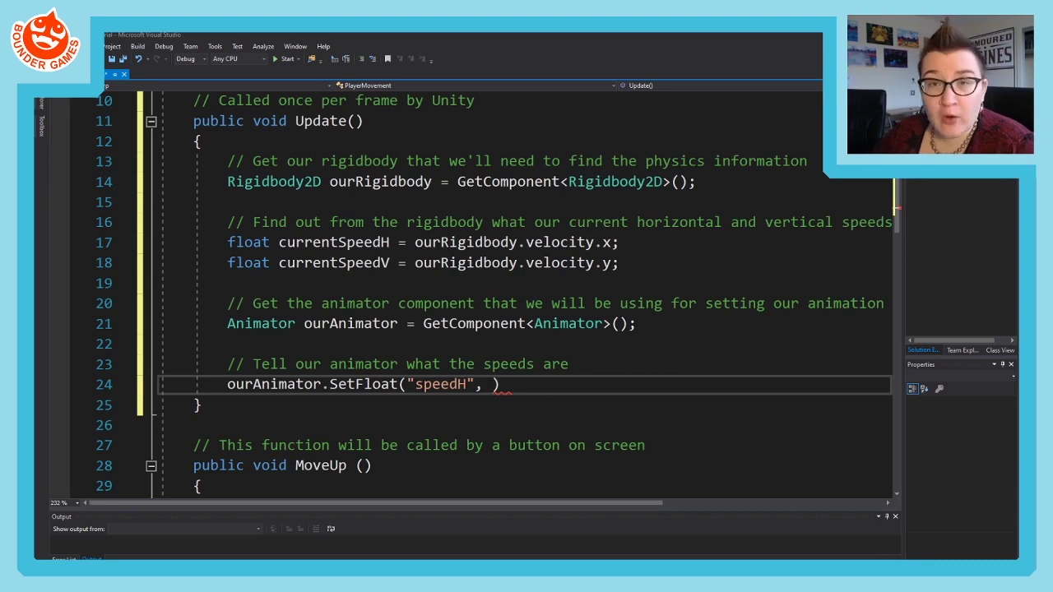
double_click(333, 242)
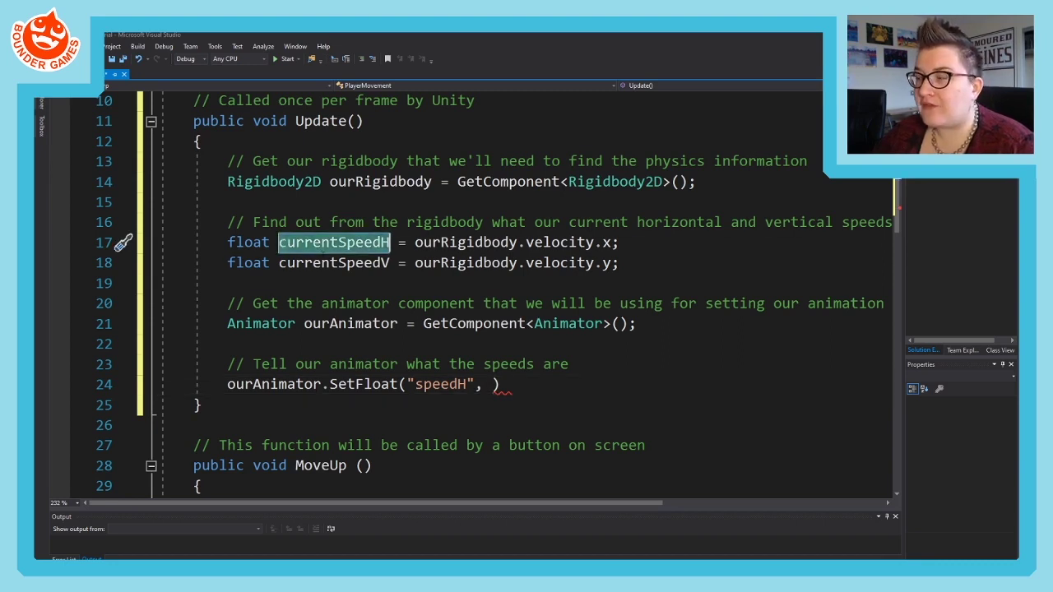
left_click(390, 242)
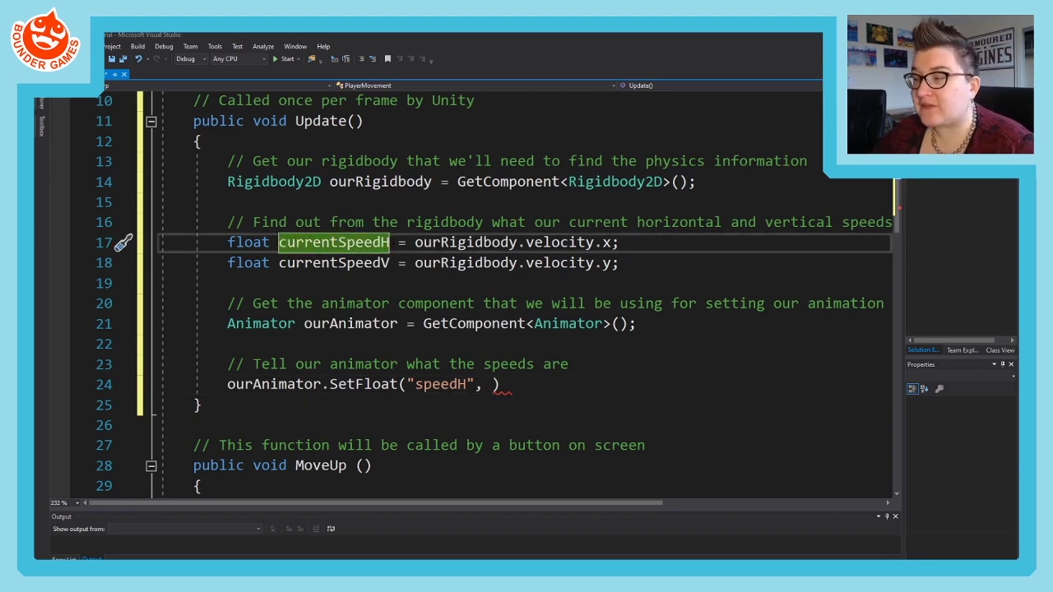
left_click(493, 384)
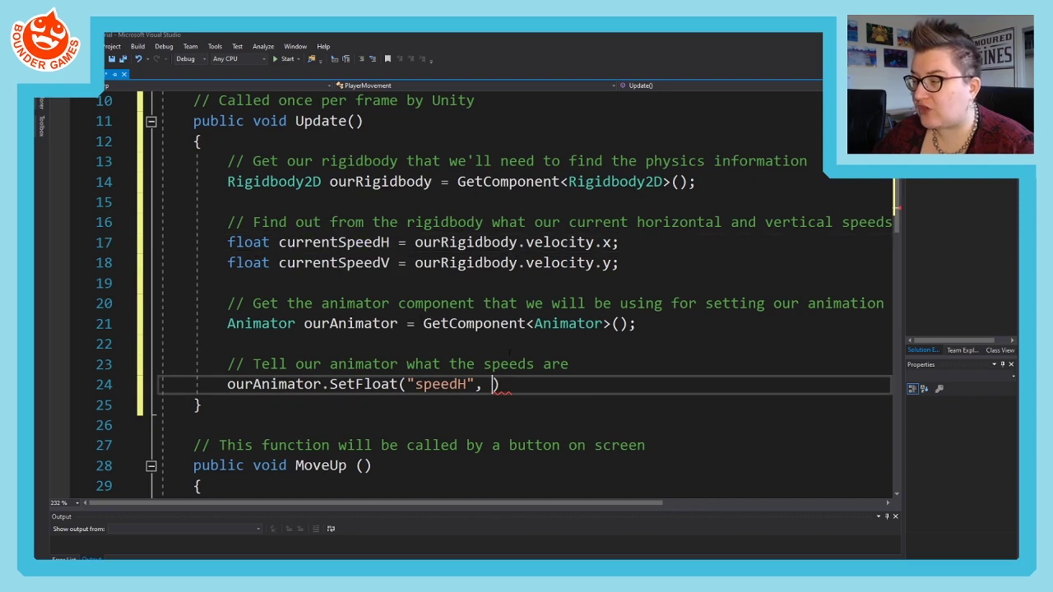
type("s")
key("BackSpace")
type("currentSp")
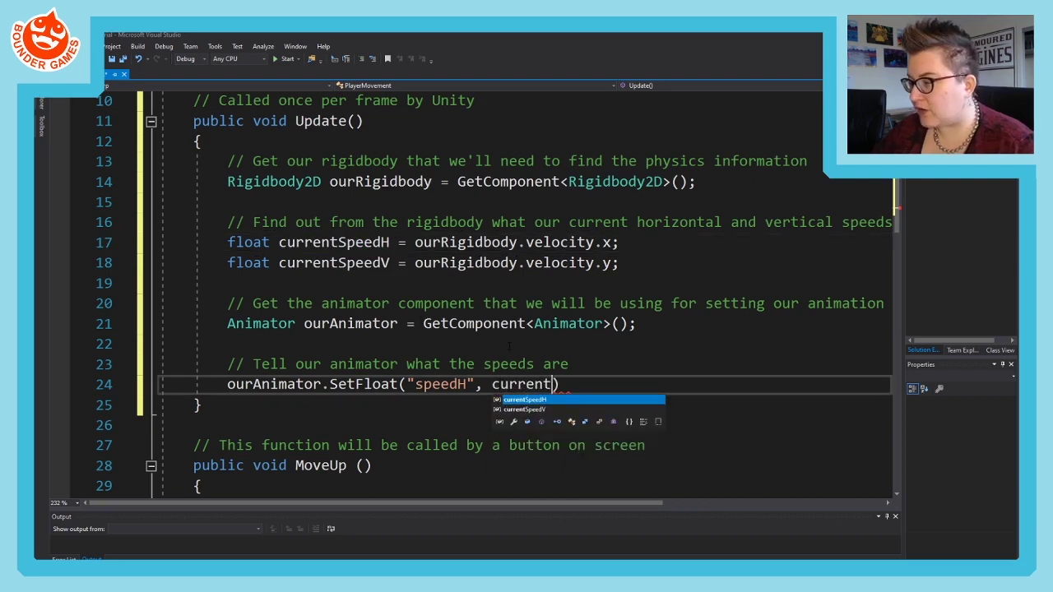
key("Tab")
key("Right")
type(";")
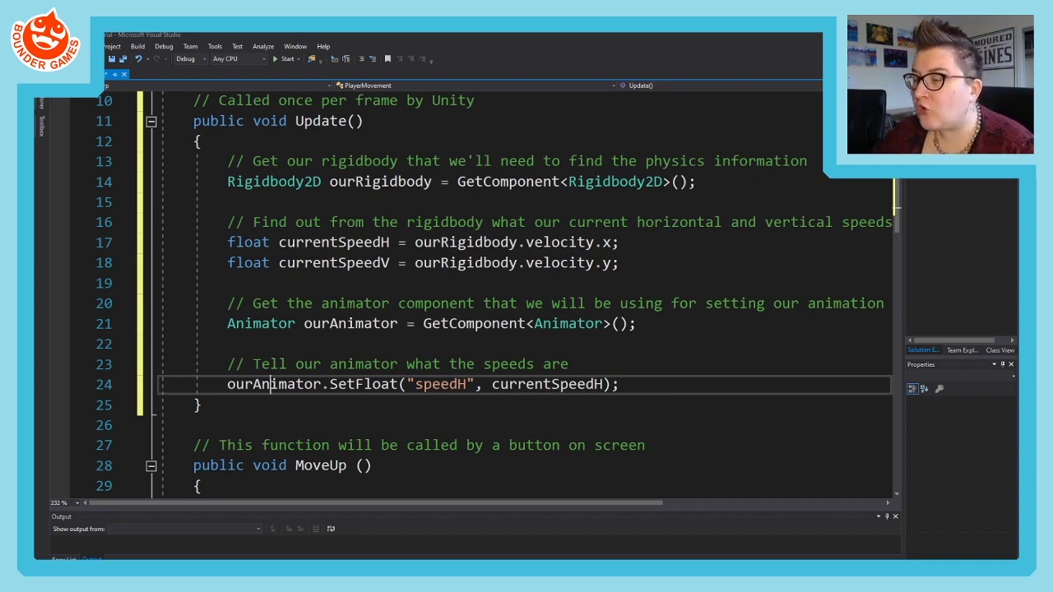
left_click(270, 384)
double_click(369, 392)
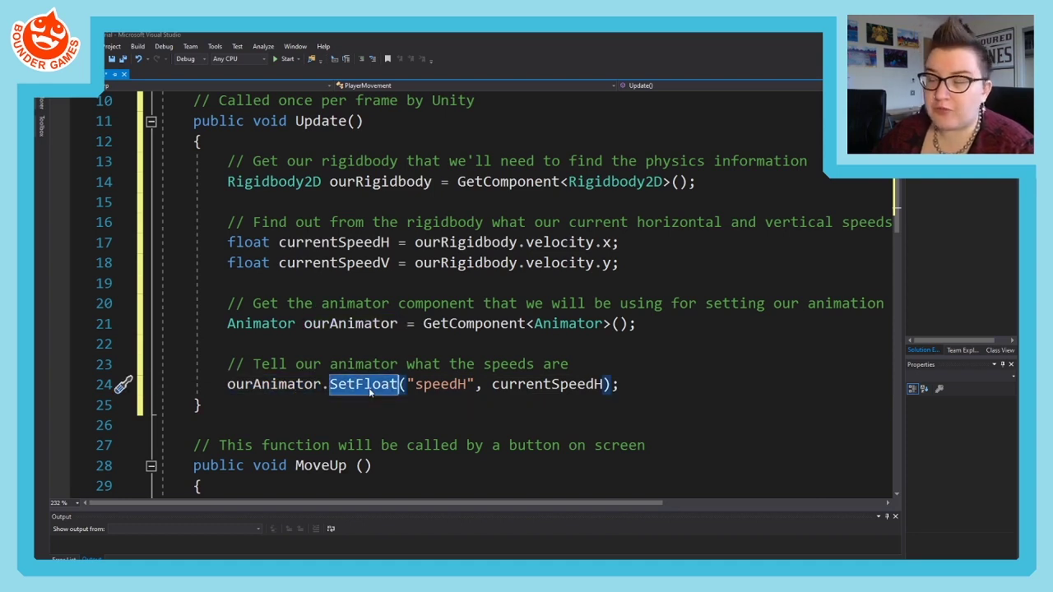
double_click(419, 389)
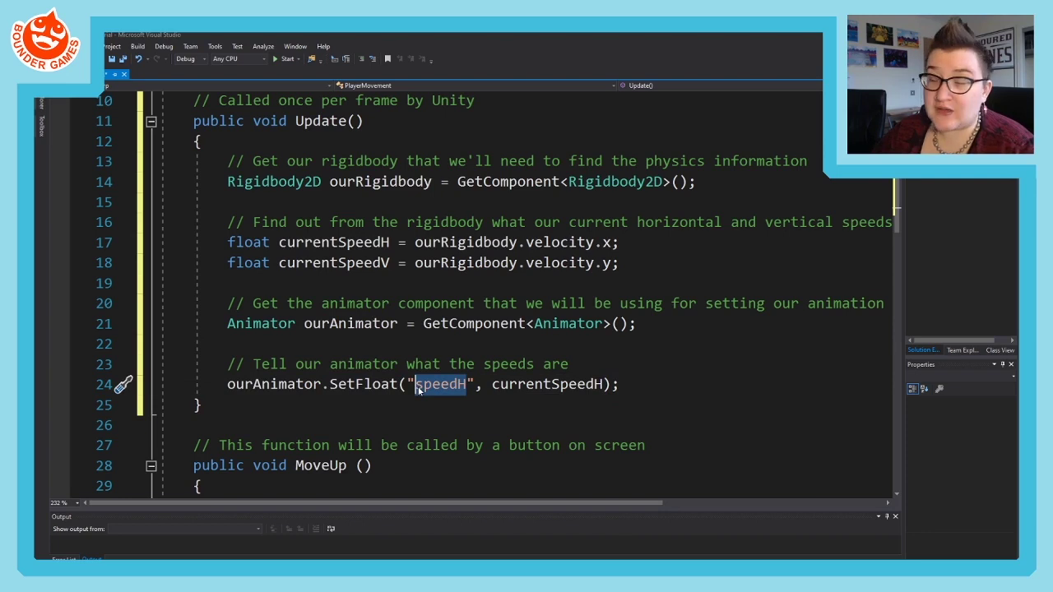
double_click(520, 388)
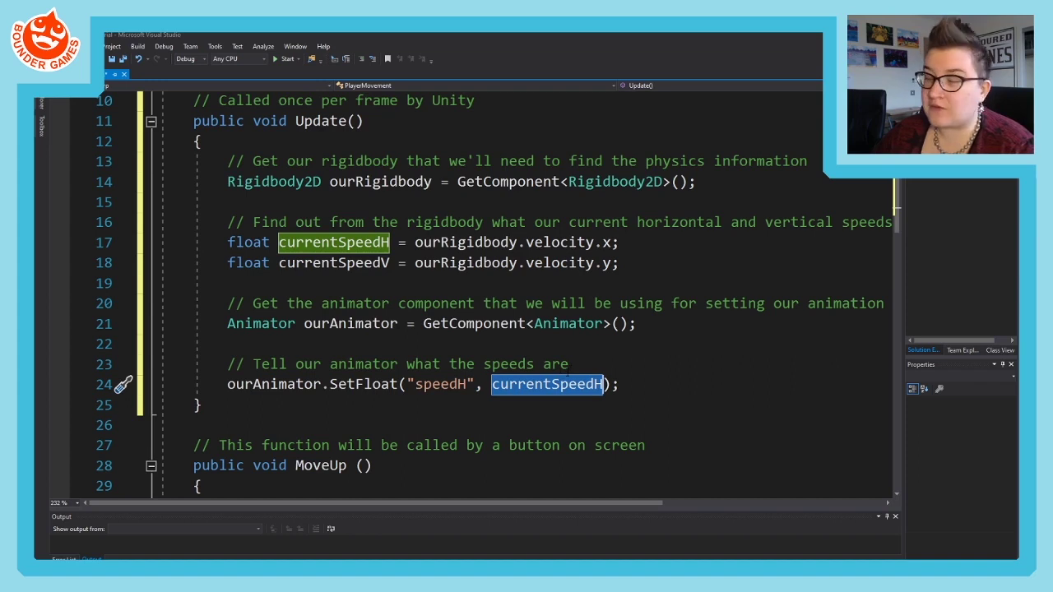
- Duplicate the ourAnimator.SetFloat("speedH", currentSpeedH) line directly below itself
key("End")
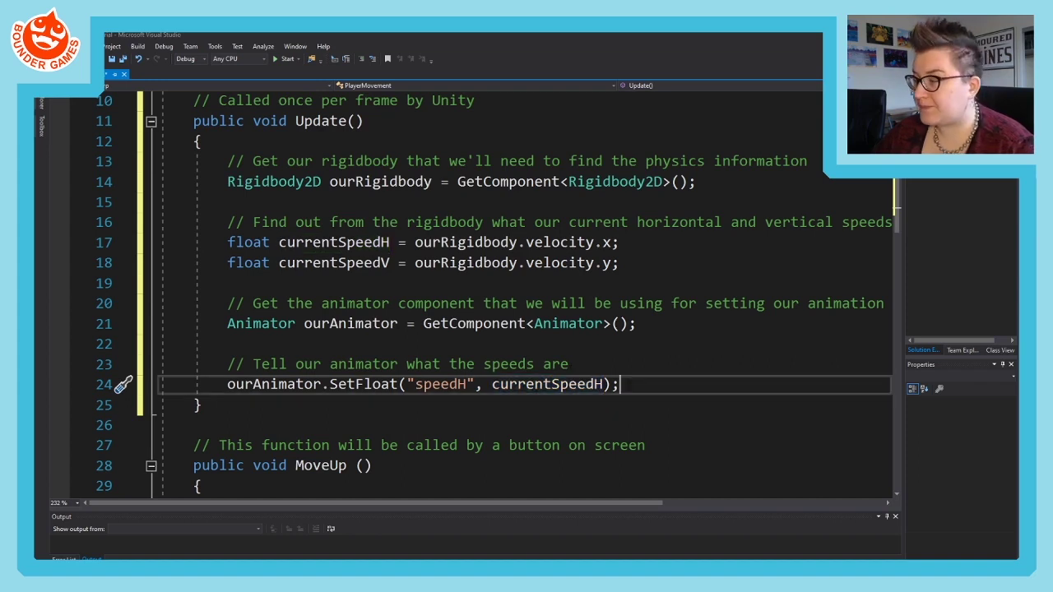
key("shift+Up")
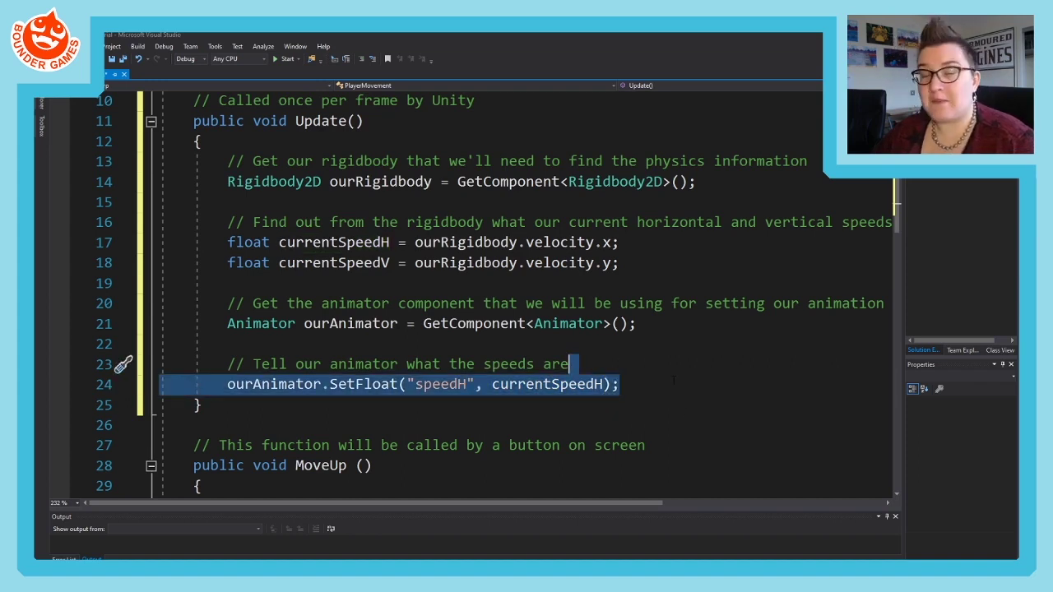
key("ctrl+c")
key("Right")
key("ctrl+v")
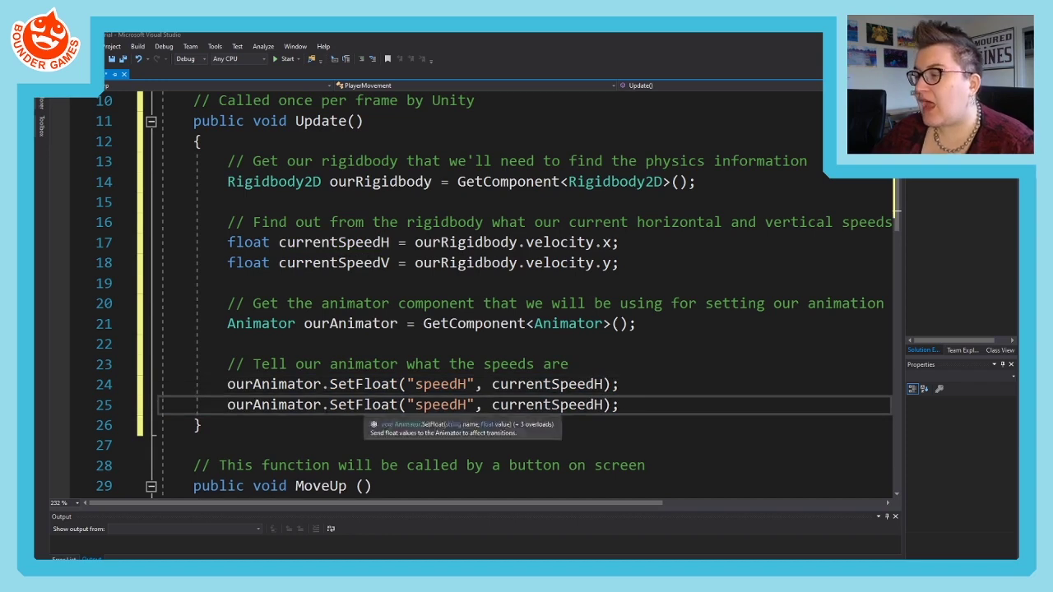
- In the duplicated SetFloat line, change the parameter name to speedV and the value argument to currentSpeedV
left_click(467, 405)
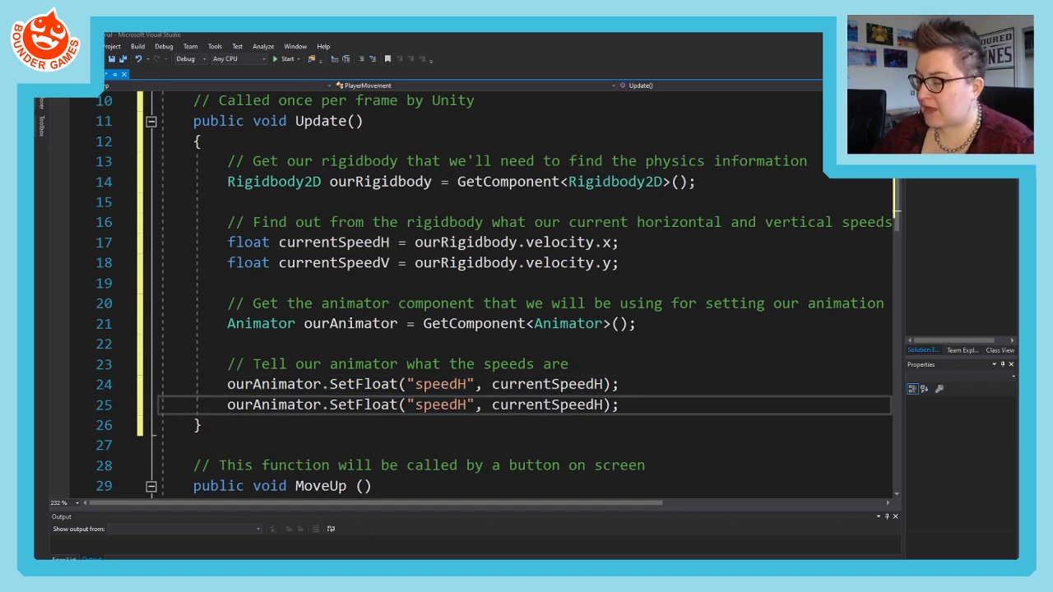
key("BackSpace")
type("V")
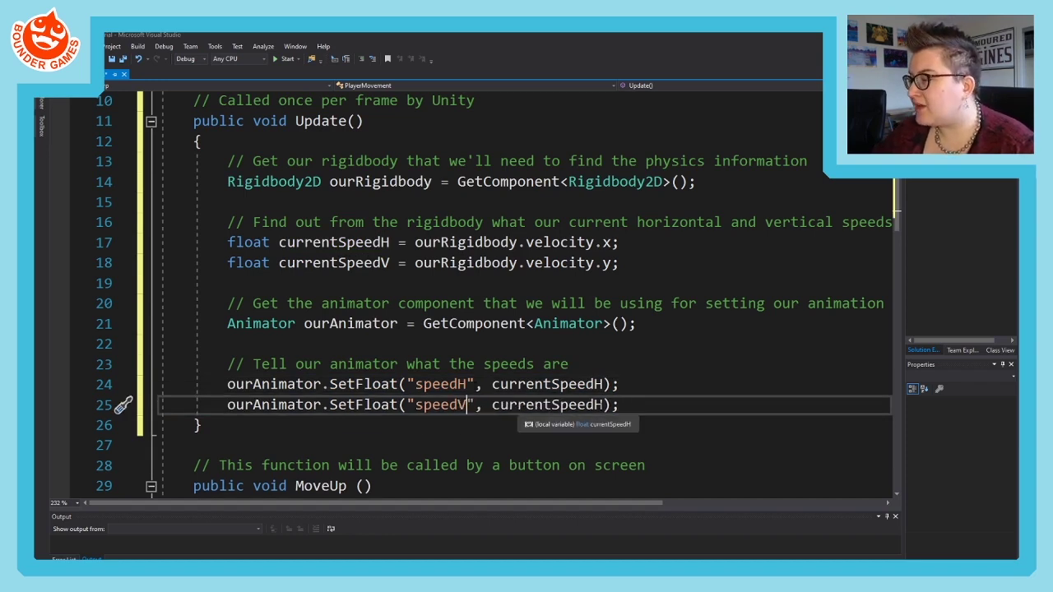
left_click(604, 405)
key("BackSpace")
type("V")
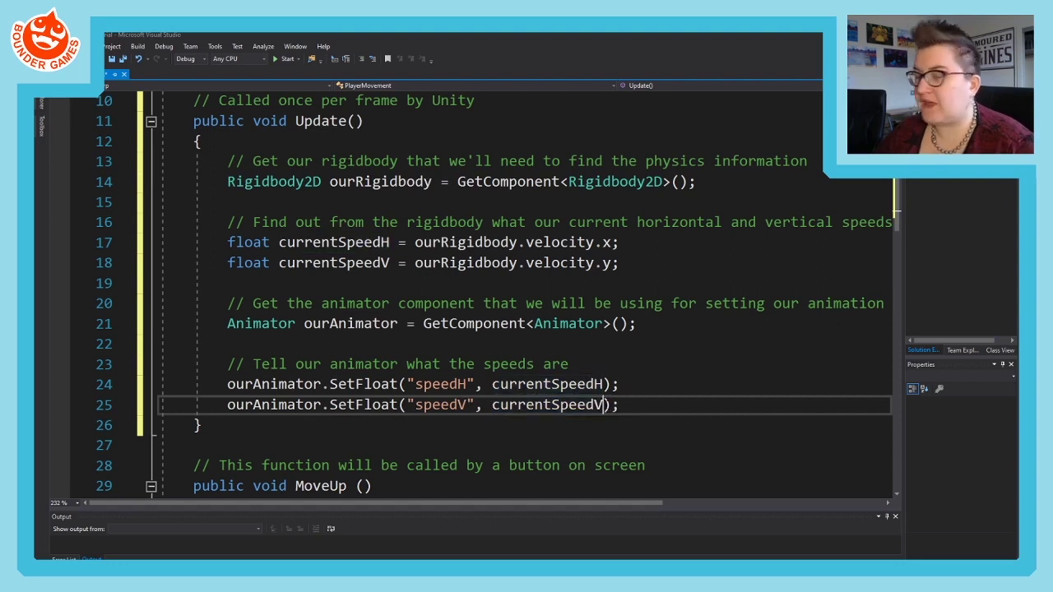
left_click(662, 405)
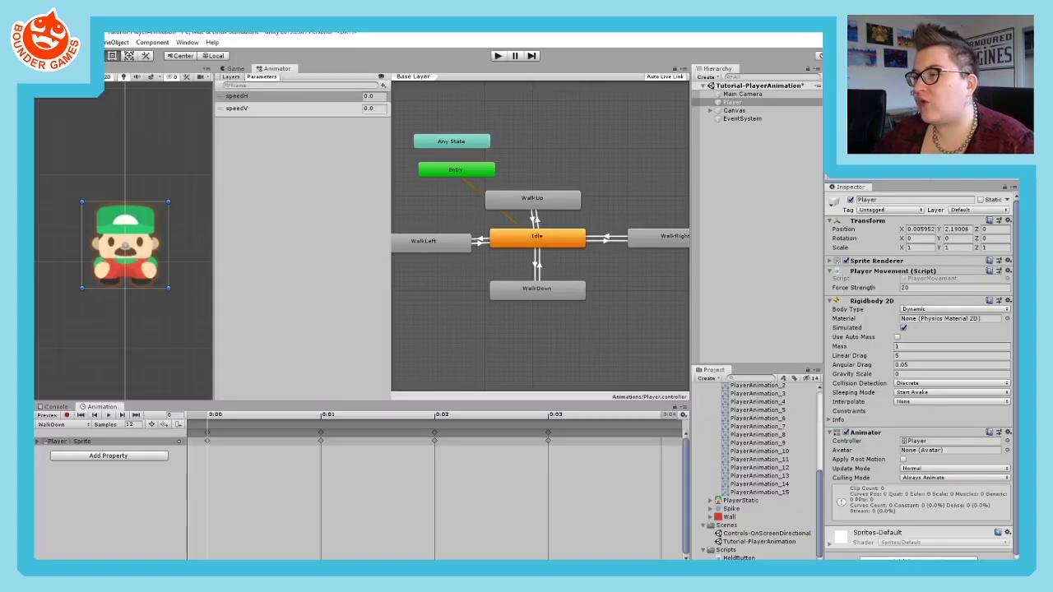
- Switch to Unity and play-test the Player's walk animations in the Game view, moving right, down, left and up, and stop play mode
left_click(236, 69)
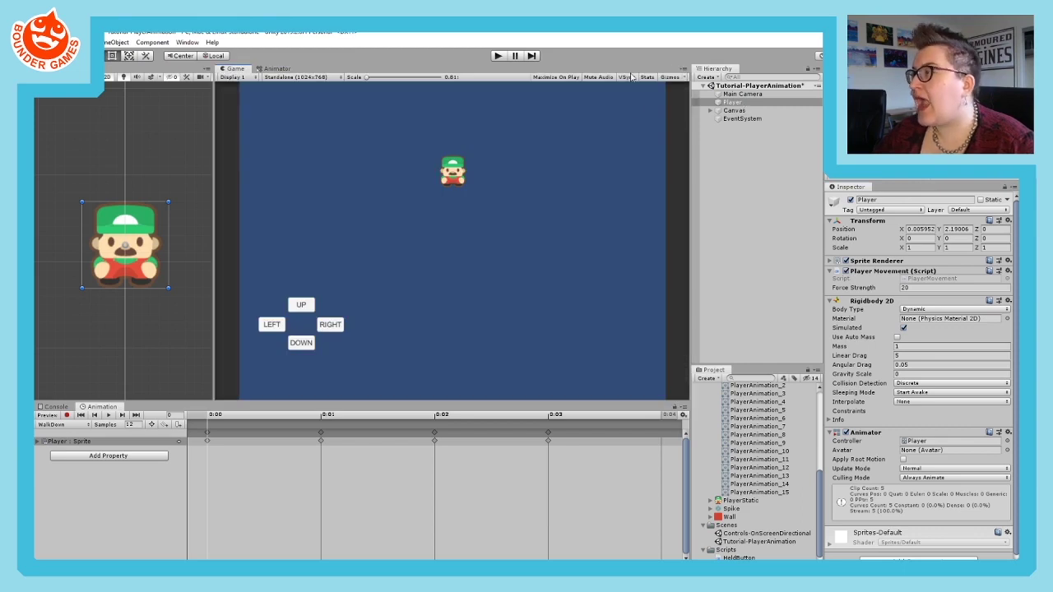
left_click(496, 56)
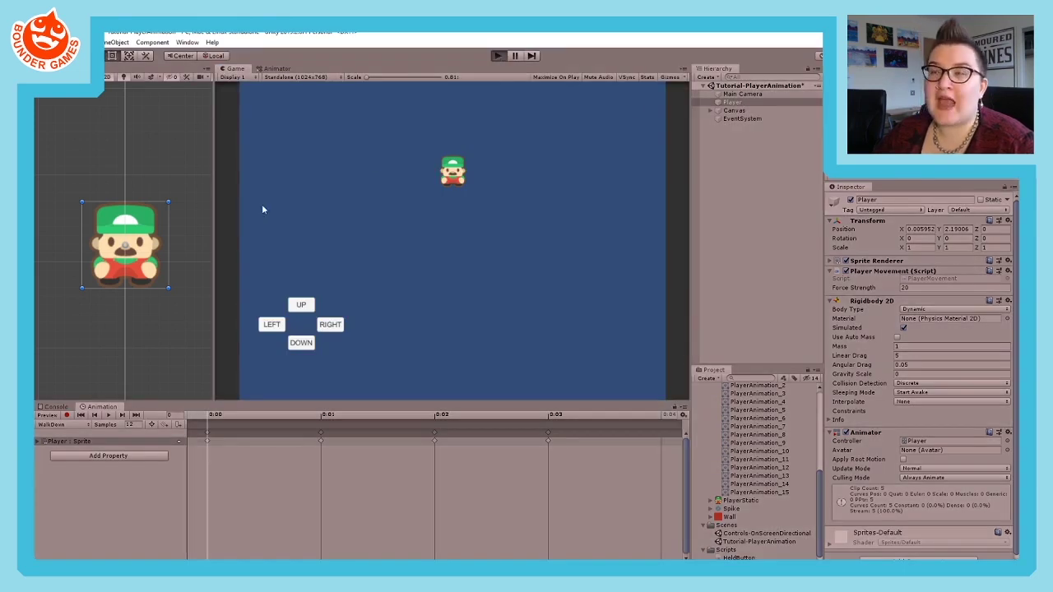
left_click(333, 327)
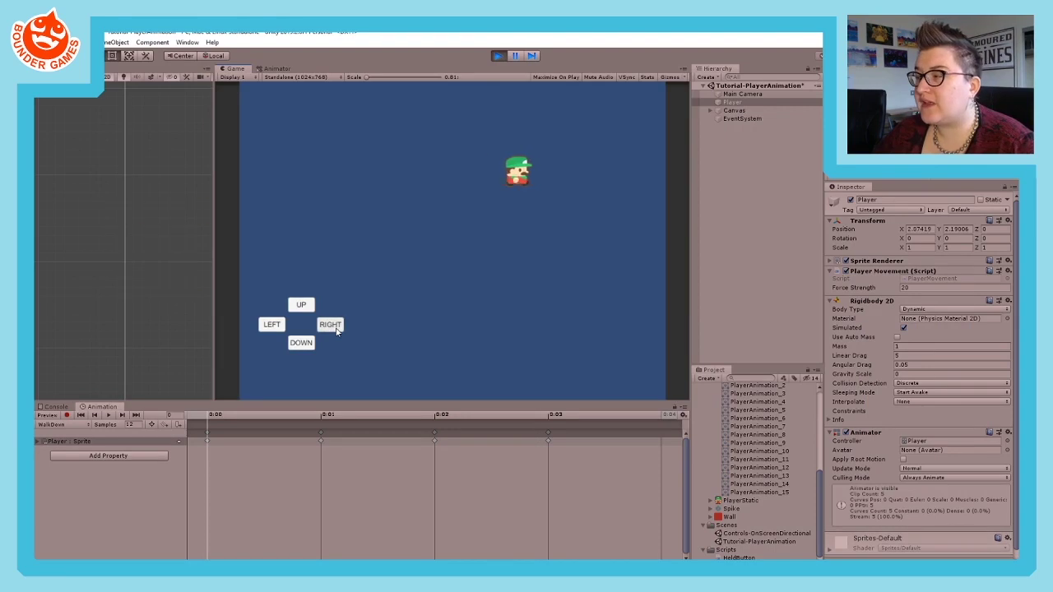
left_click(302, 343)
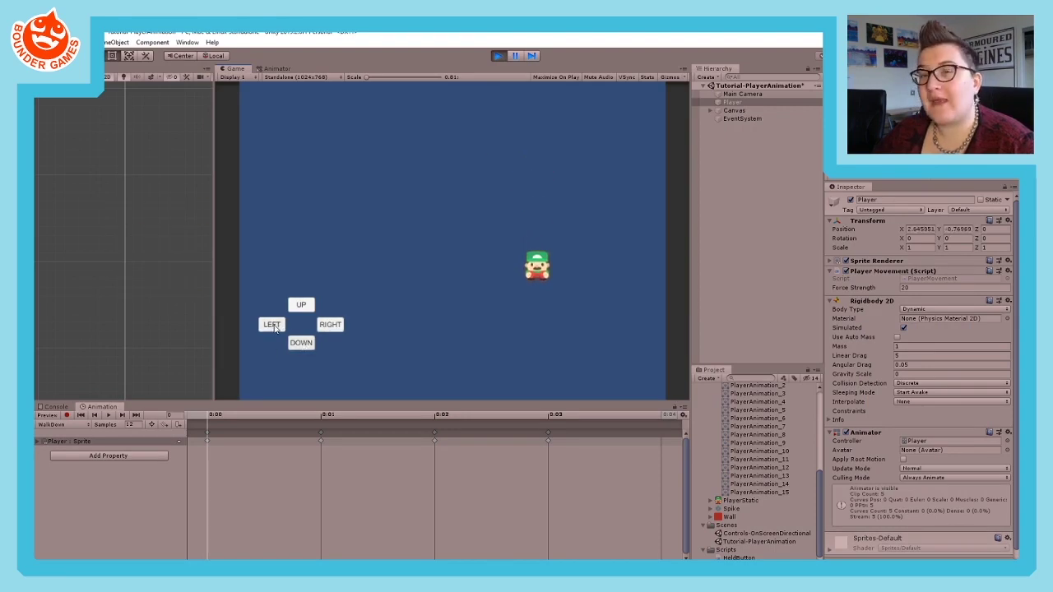
left_click(274, 326)
left_click(303, 304)
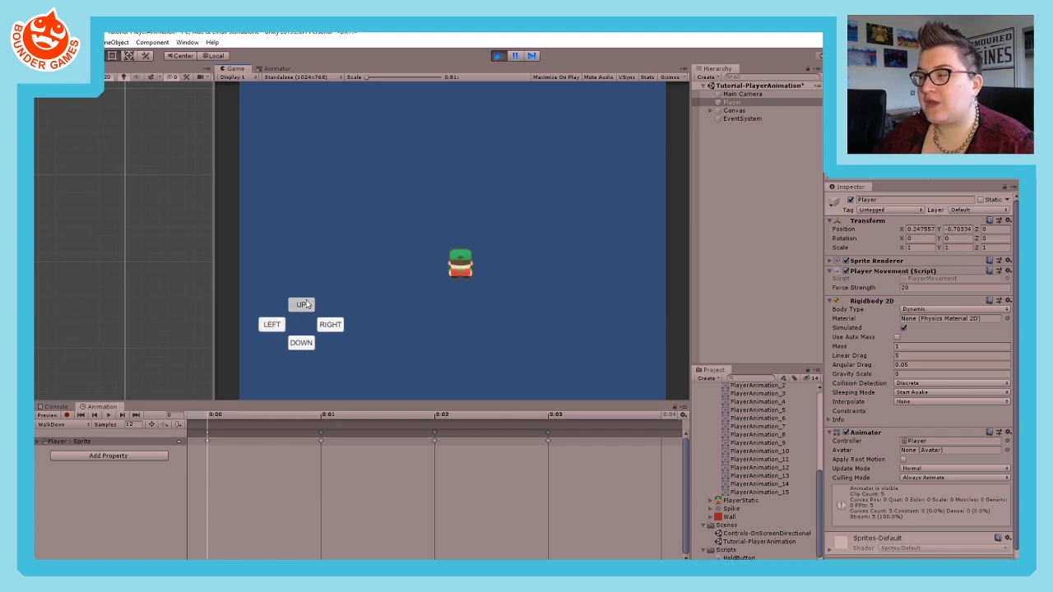
left_click(329, 326)
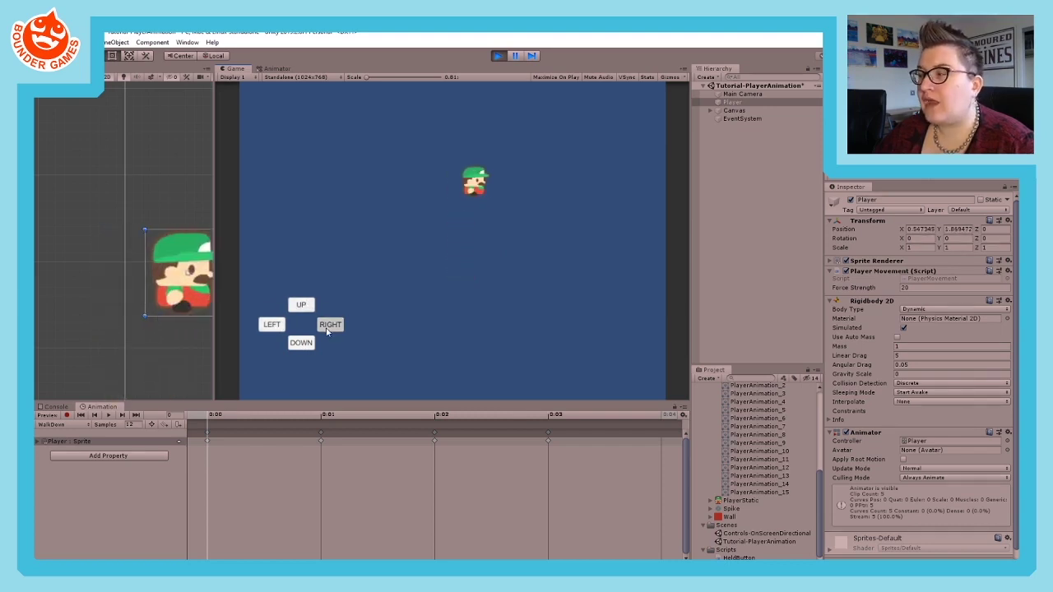
left_click(295, 345)
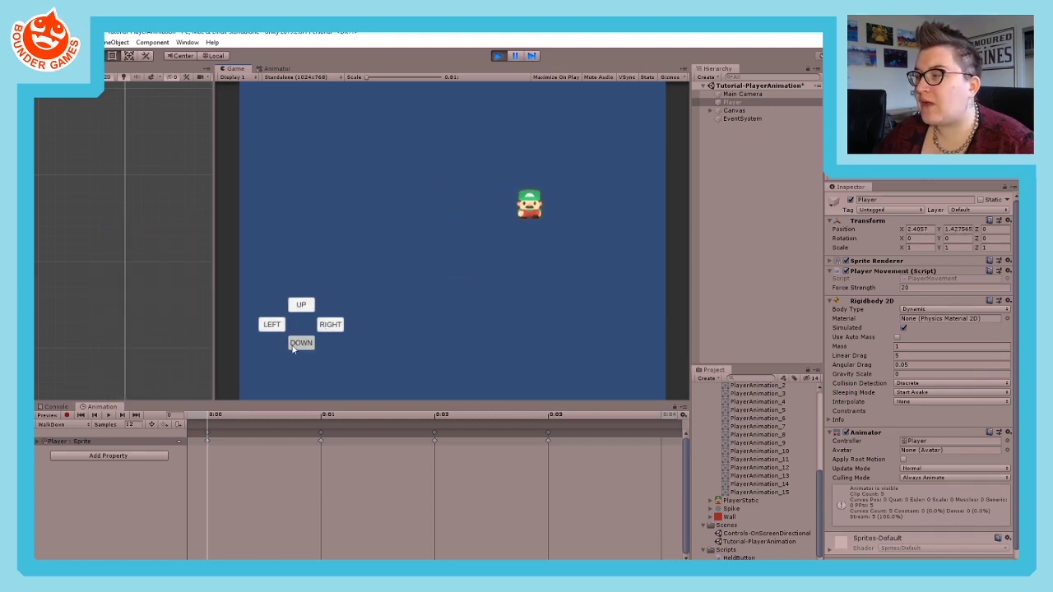
left_click(277, 329)
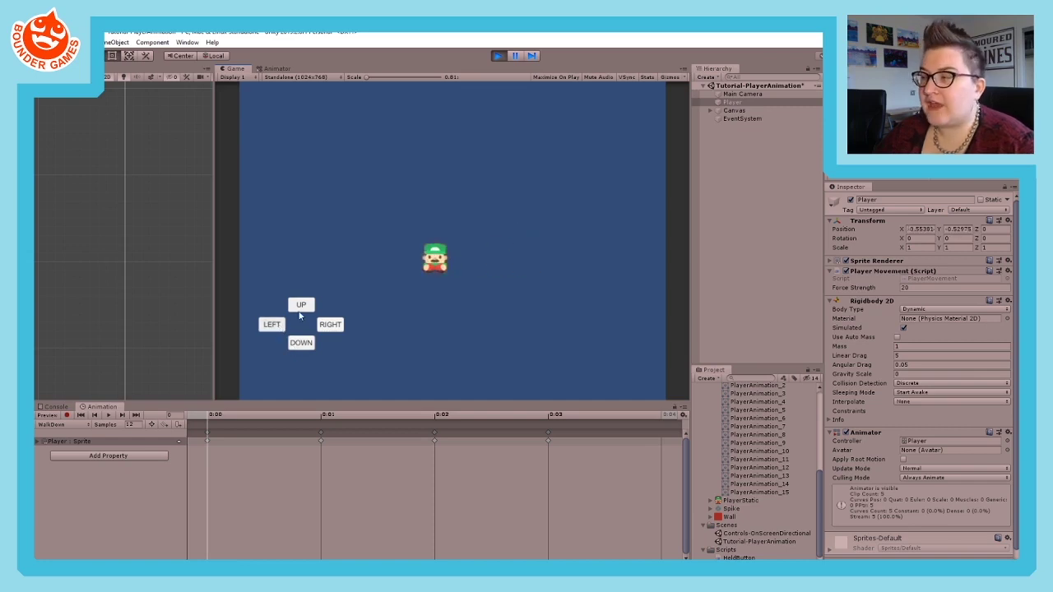
left_click(301, 308)
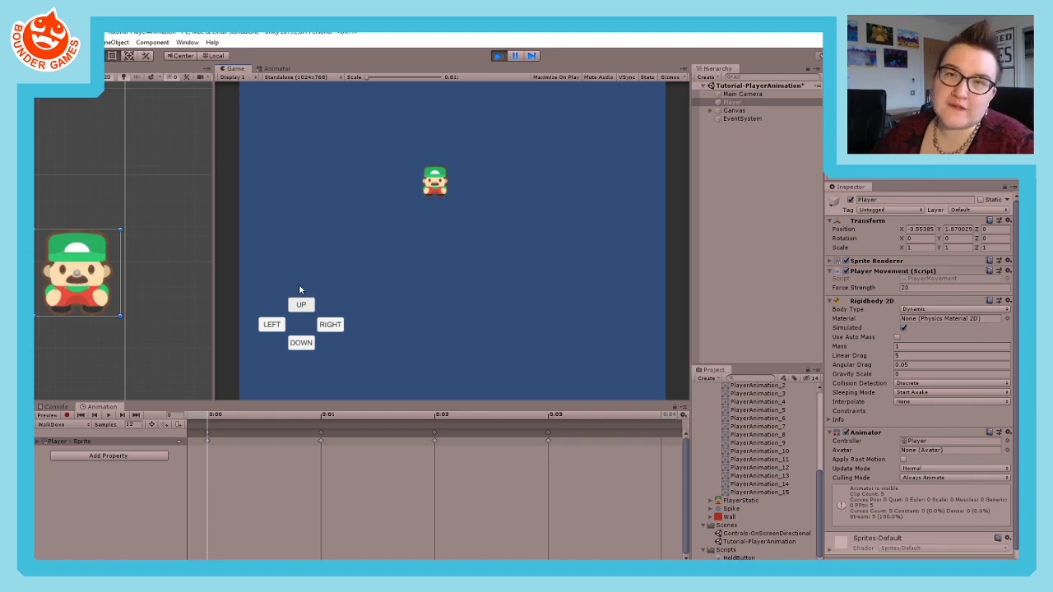
left_click(498, 55)
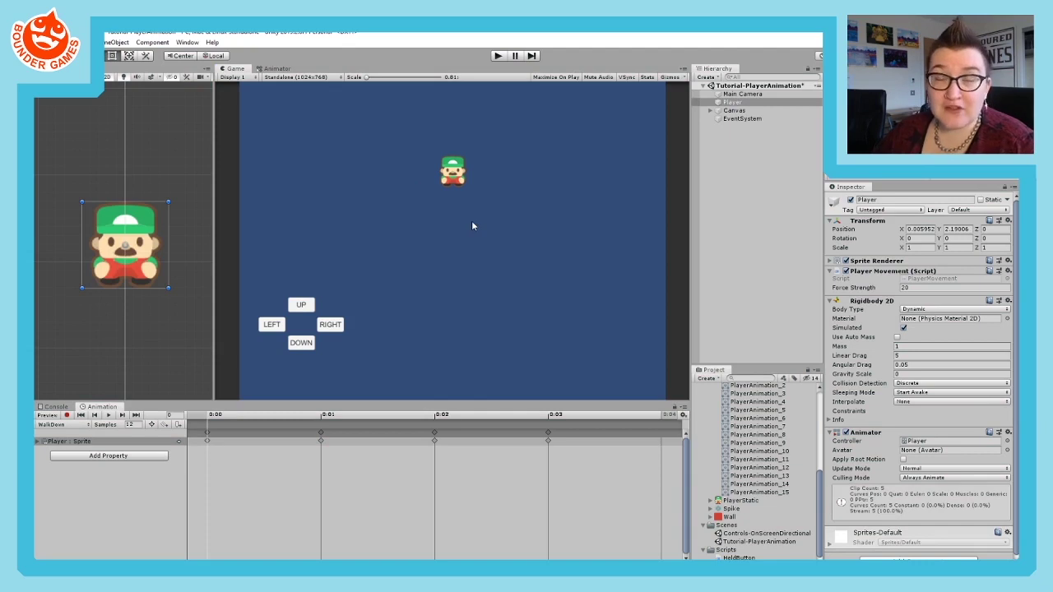
- In the Animator, enable the speed multiplier parameter speedH for the WalkRight state and set its Speed to 0.3
left_click(274, 69)
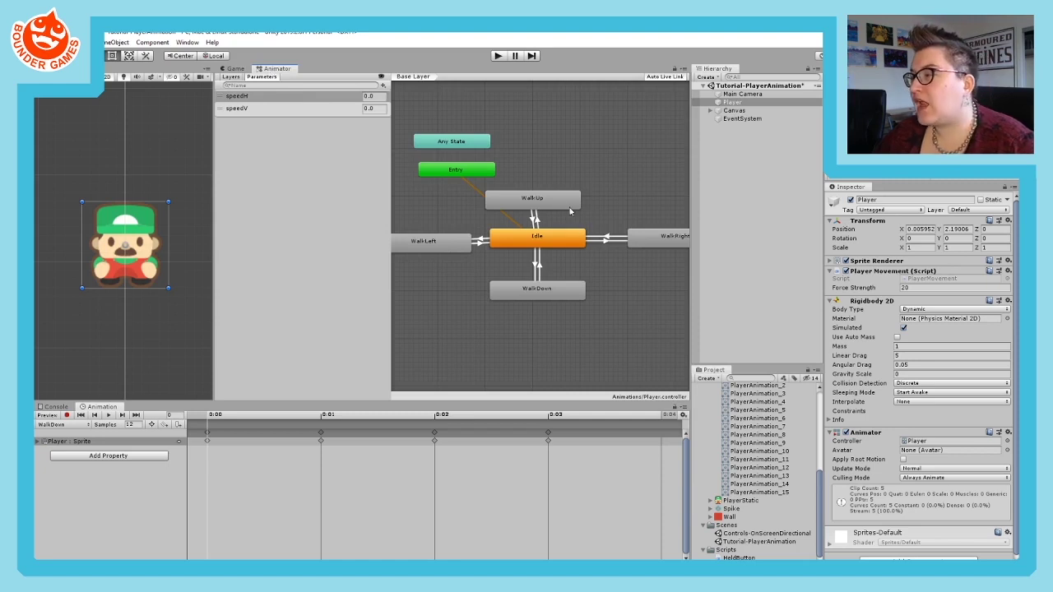
middle_click_drag(613, 164, 486, 125)
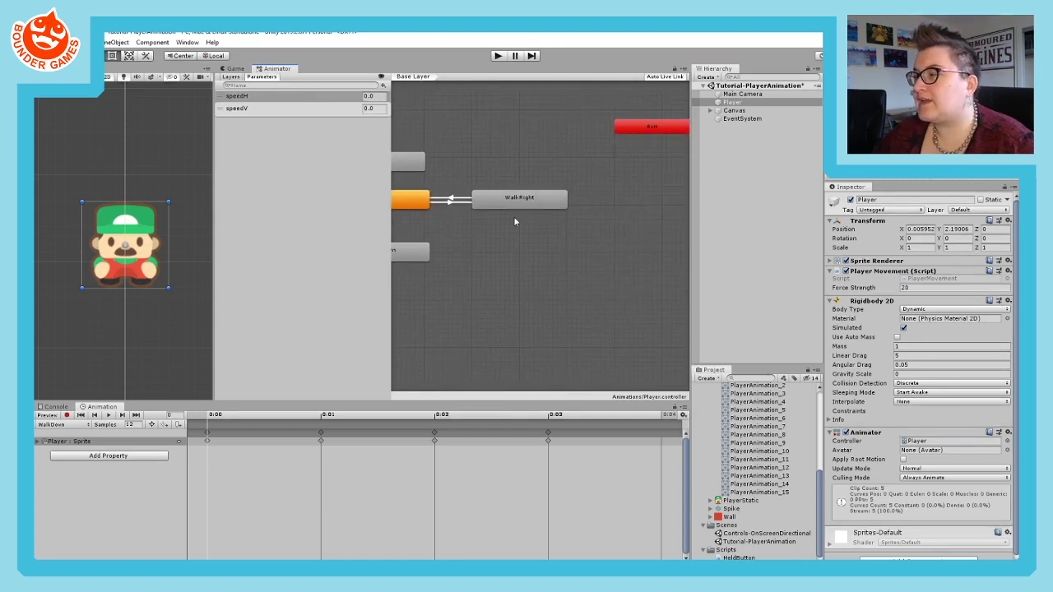
left_click(514, 196)
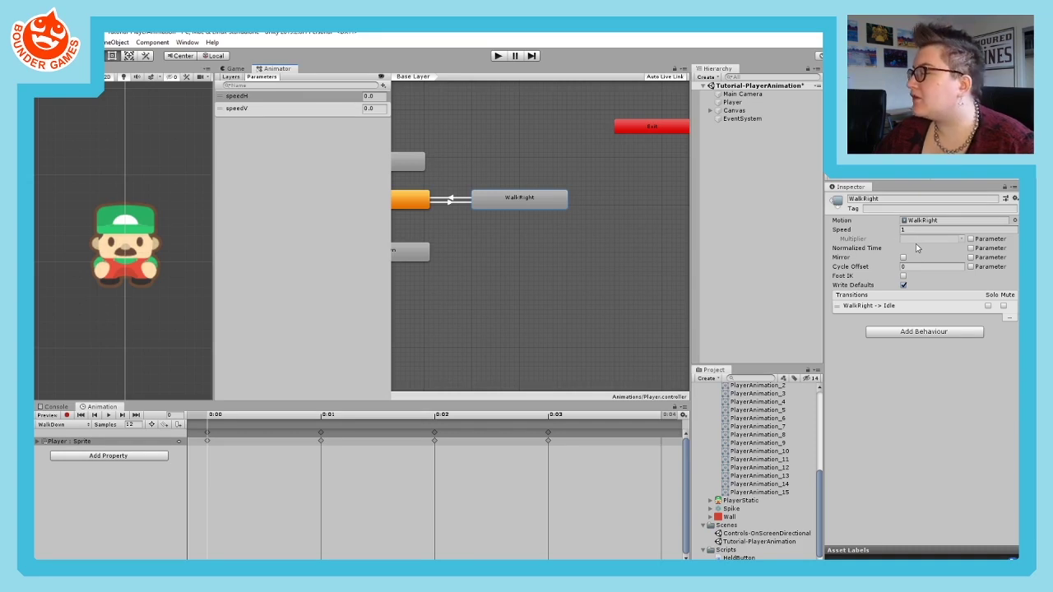
left_click(971, 238)
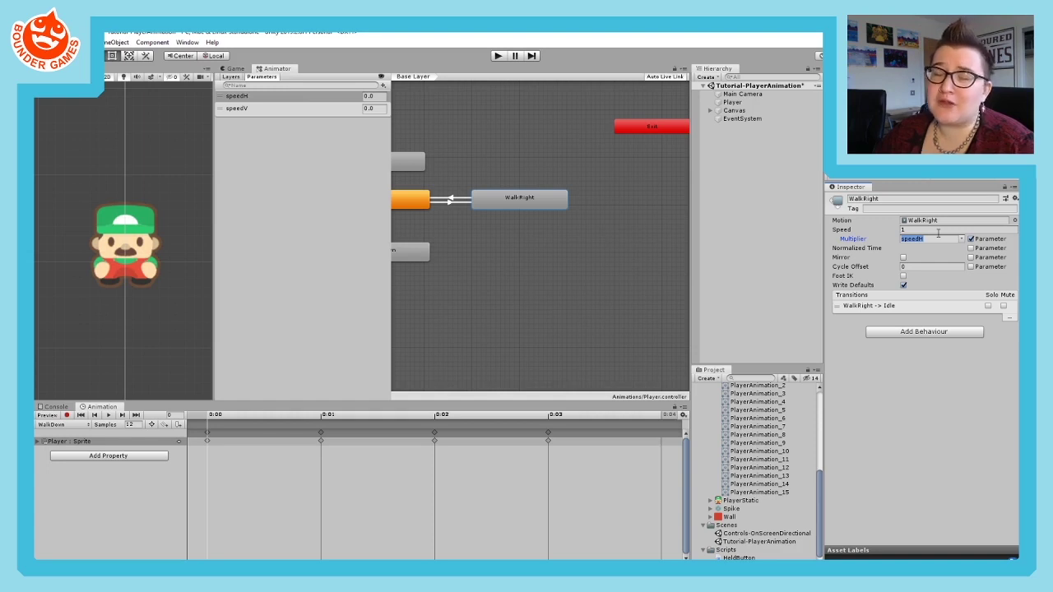
left_click(938, 231)
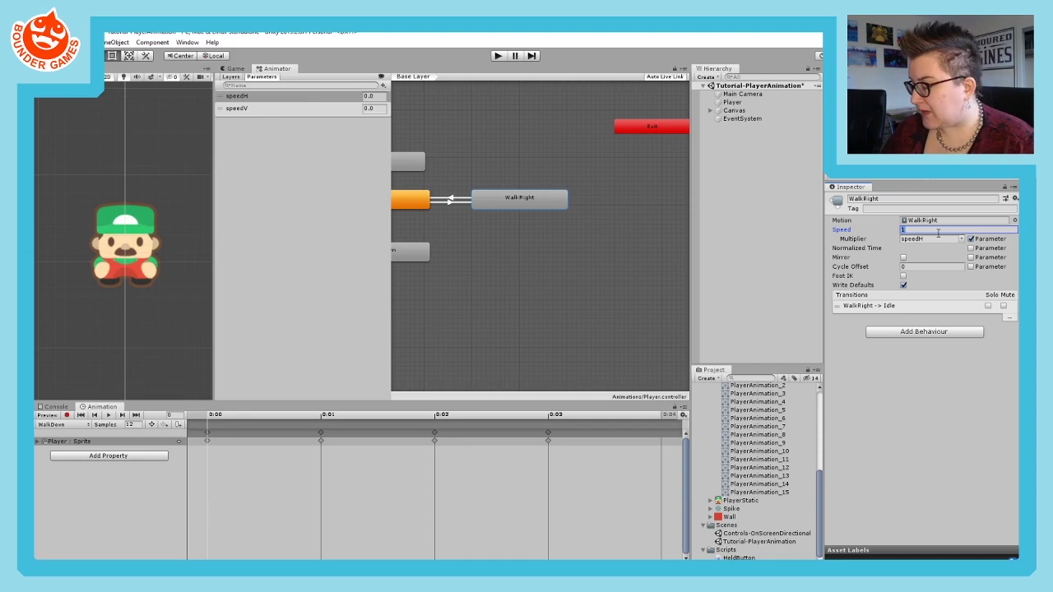
type("0.3")
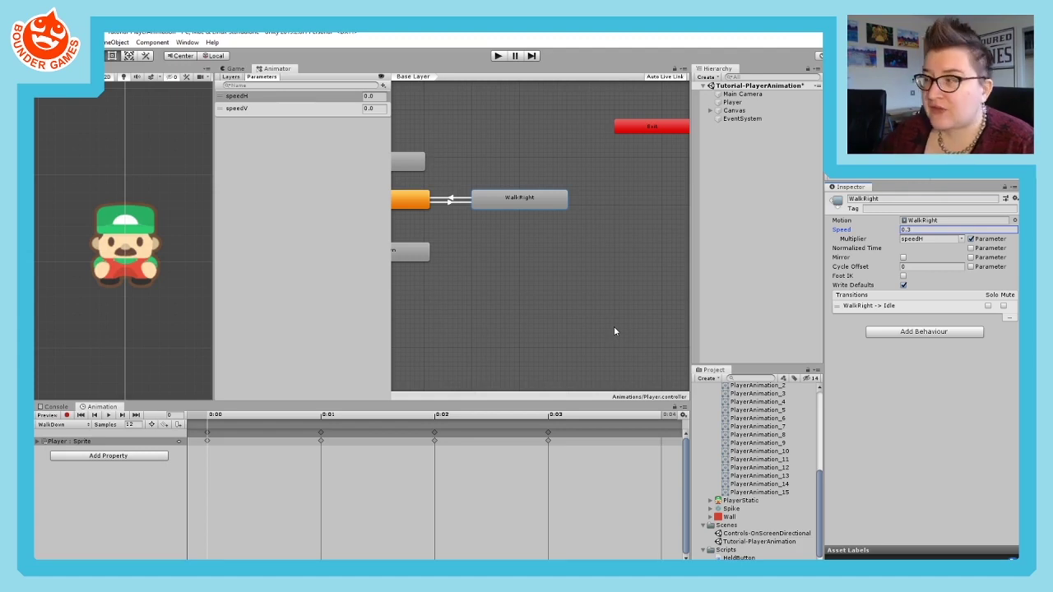
- Play-test the adjusted WalkRight animation speed by moving the Player right and left, and stop play mode
left_click(498, 56)
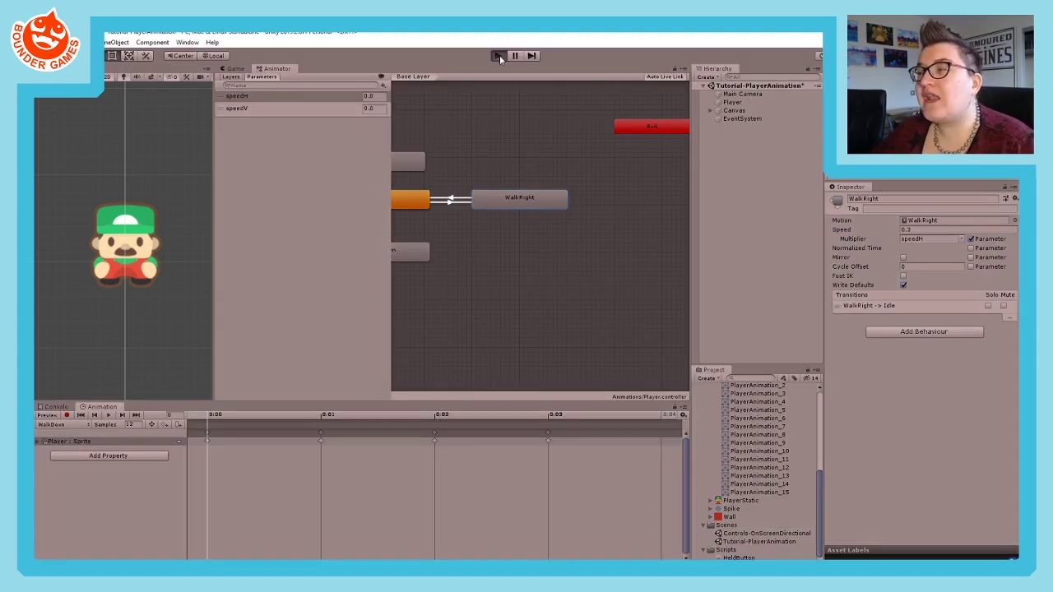
left_click(330, 325)
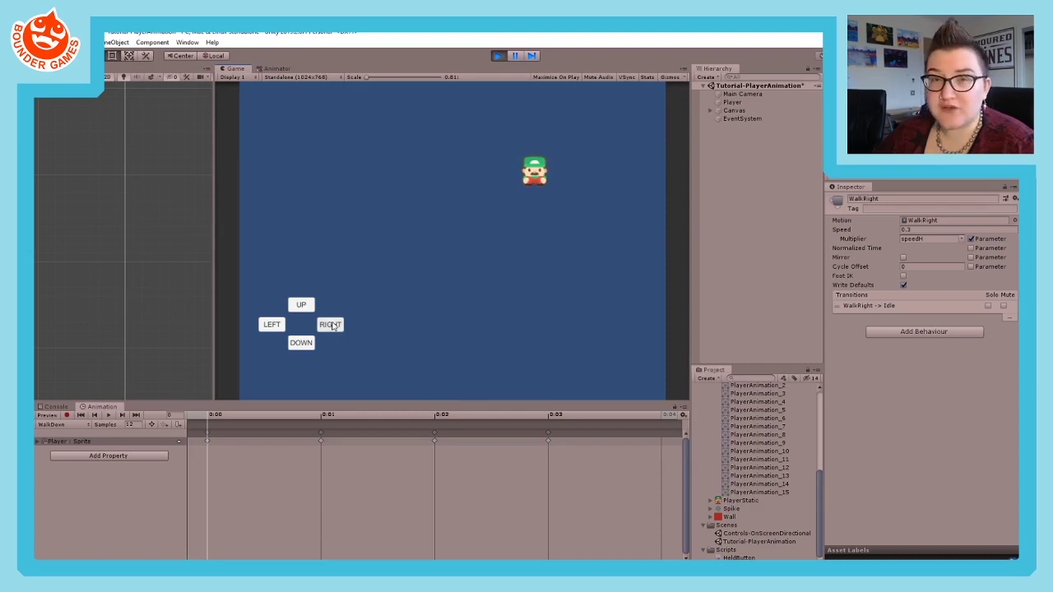
left_click(331, 325)
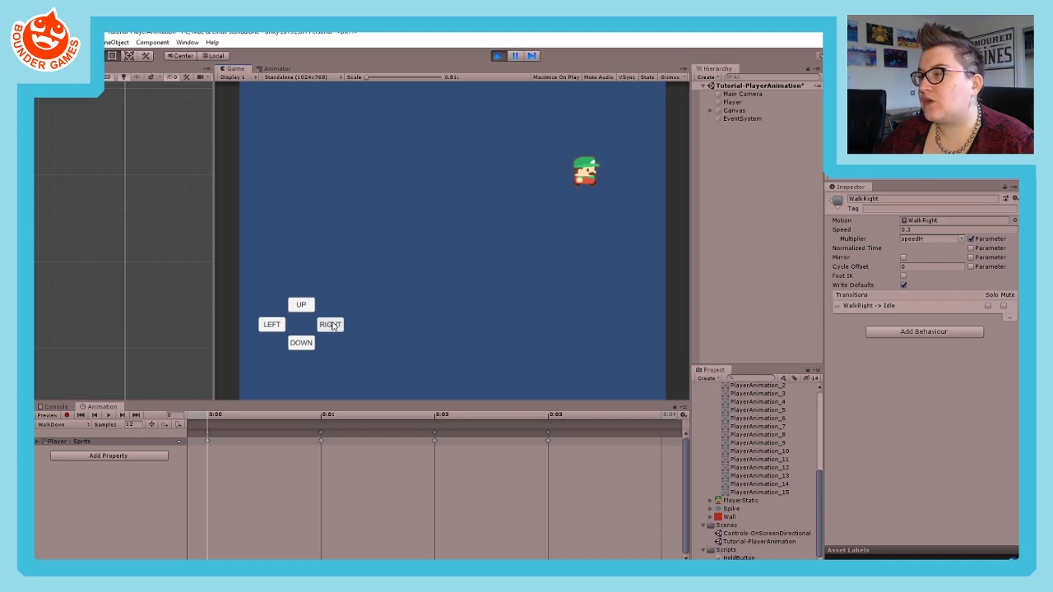
left_click(273, 325)
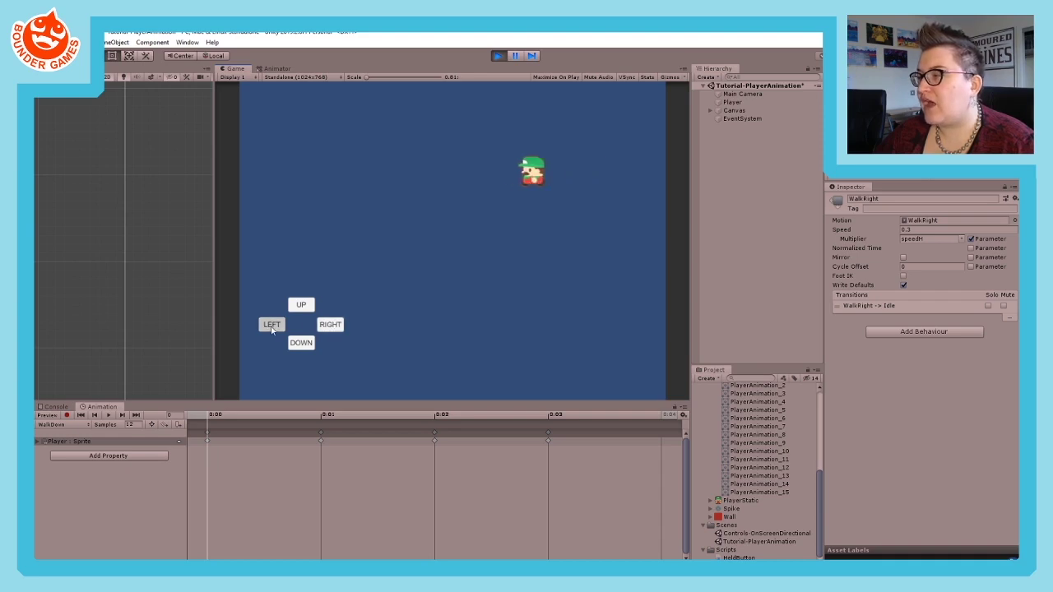
left_click(331, 325)
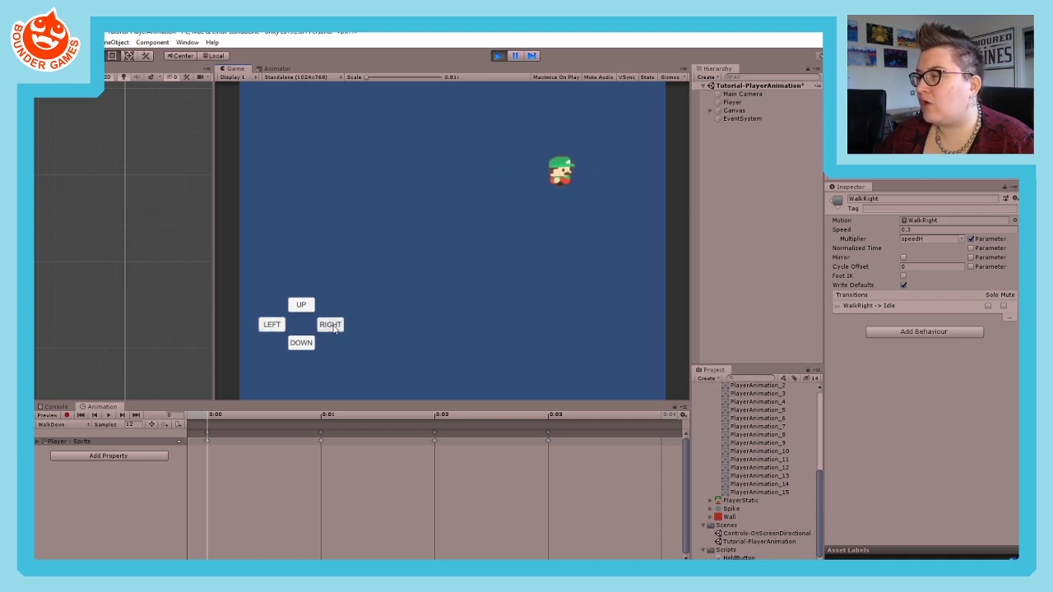
left_click(499, 56)
- In the Animator, set the WalkUp state's Speed to 0.3 and enable its speed multiplier parameter with speedV
left_click(277, 68)
left_click(409, 163)
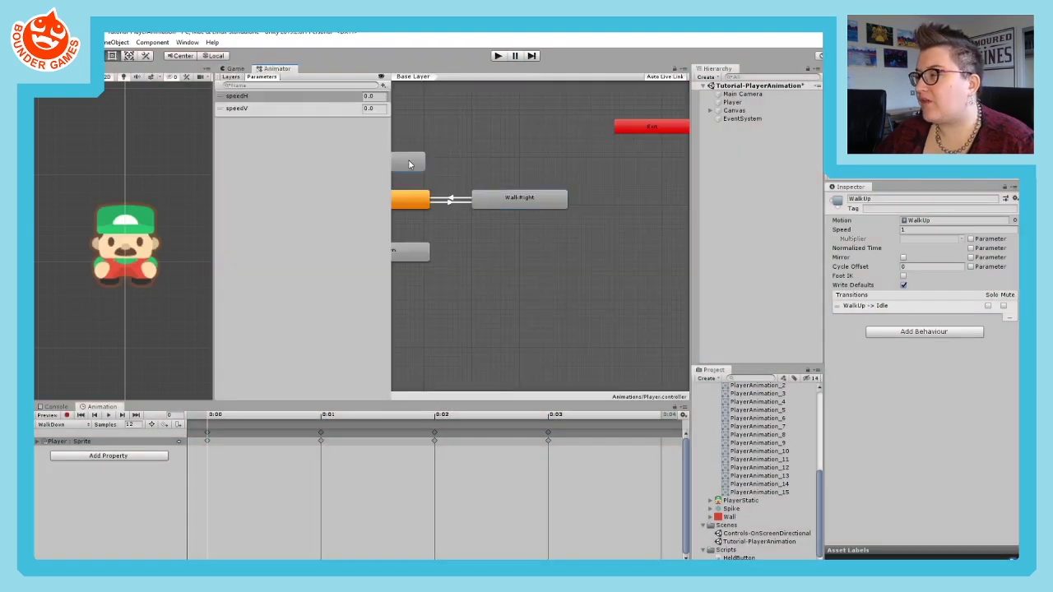
middle_click_drag(505, 155, 632, 156)
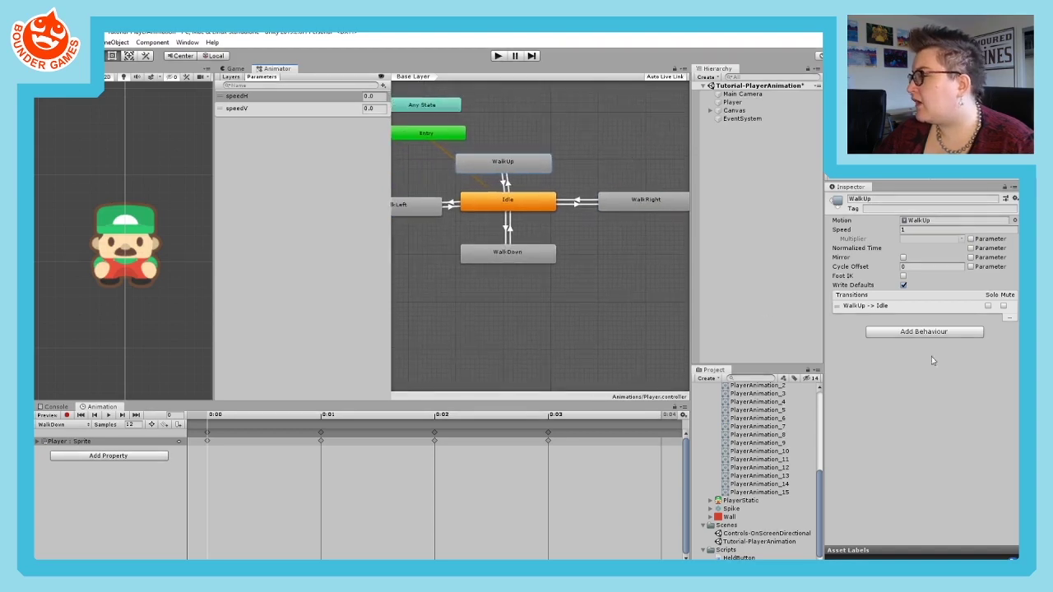
left_click_drag(390, 182, 297, 182)
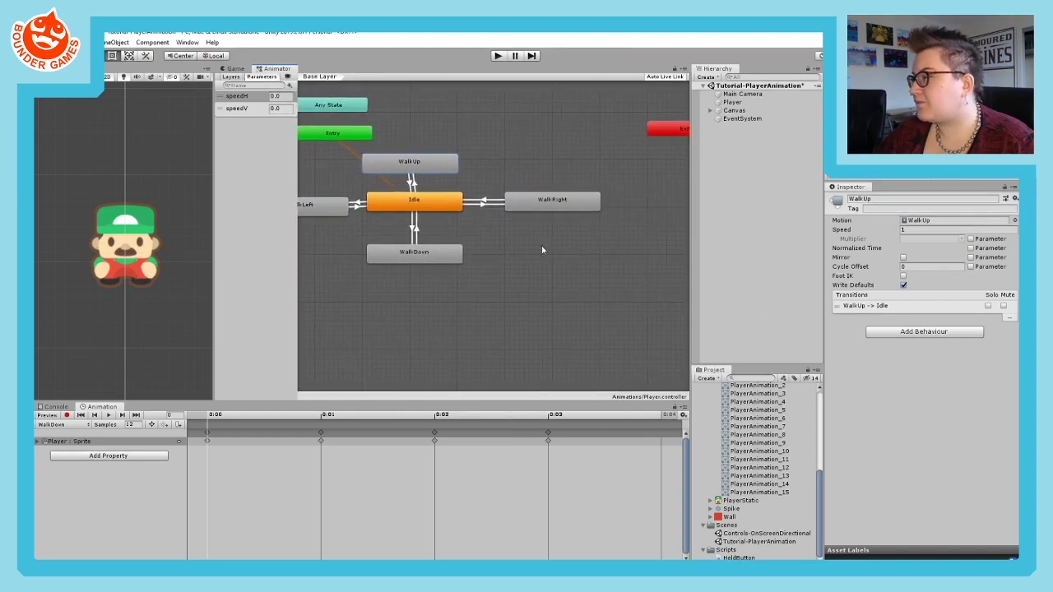
middle_click_drag(541, 251, 559, 274)
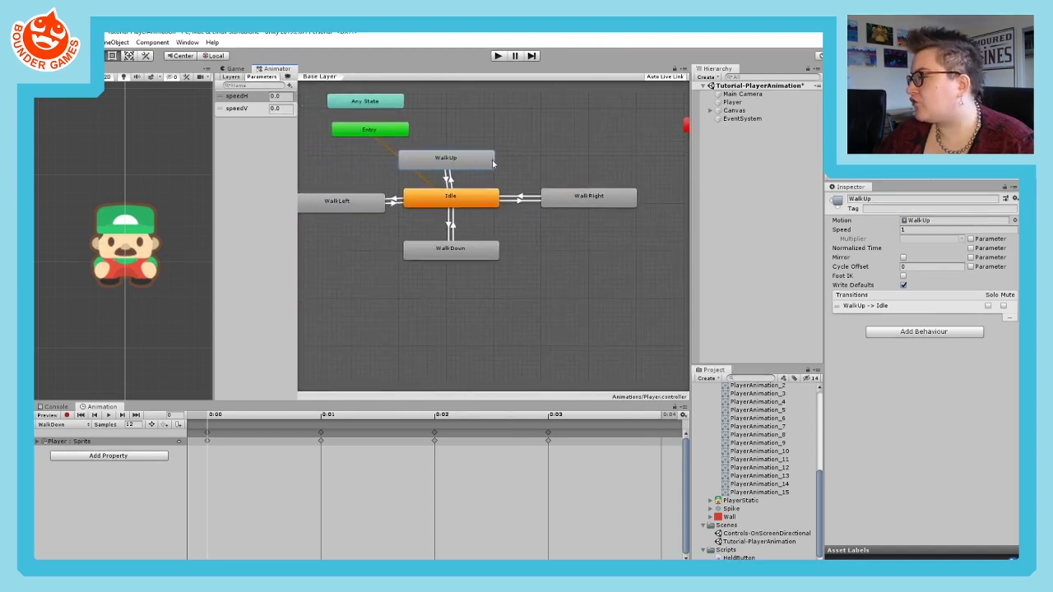
left_click(909, 229)
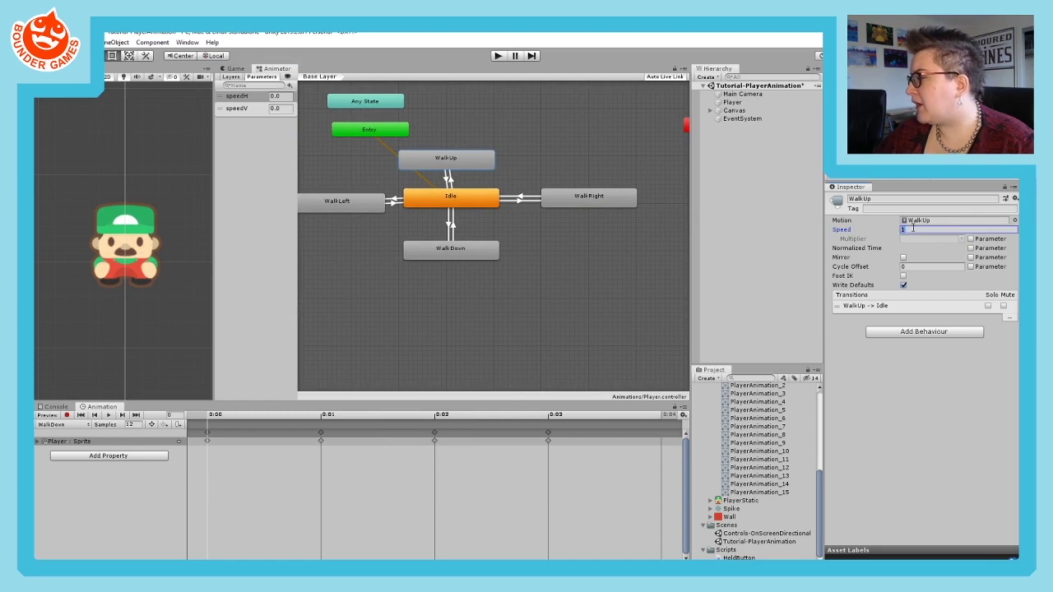
type("0.3")
left_click(972, 238)
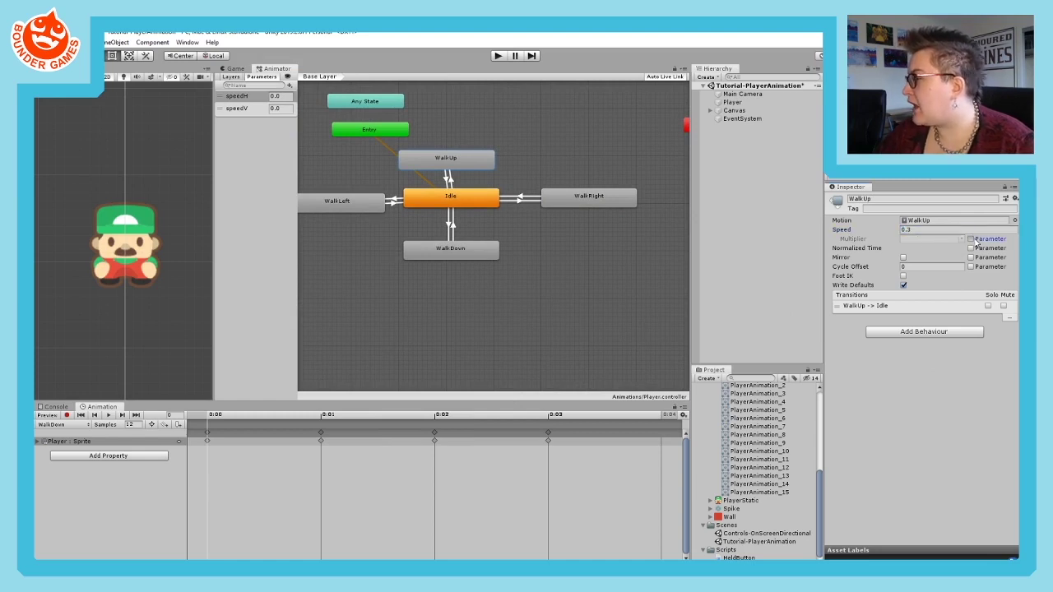
left_click(961, 239)
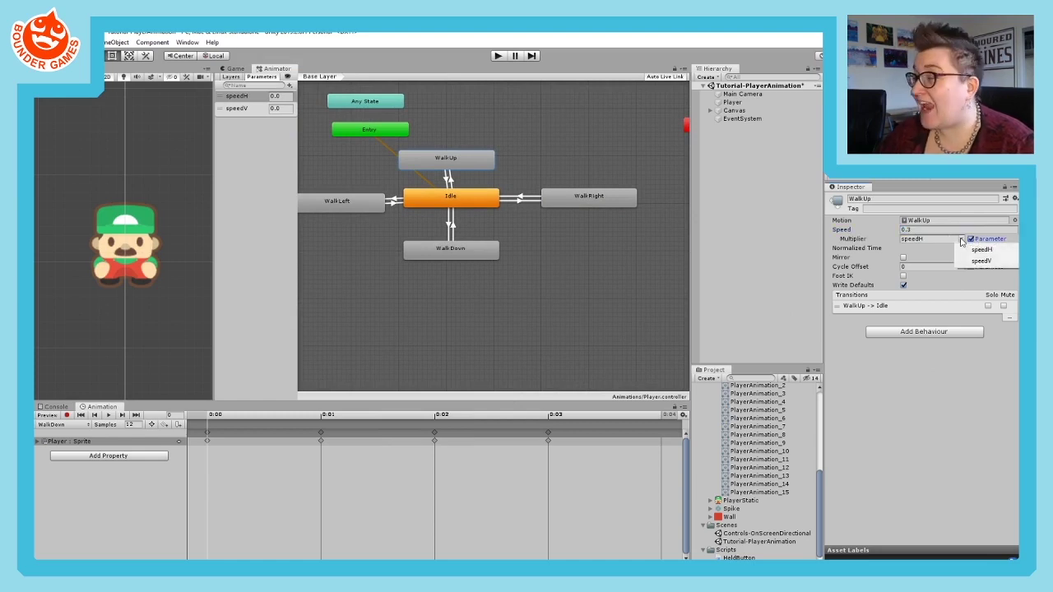
left_click(982, 260)
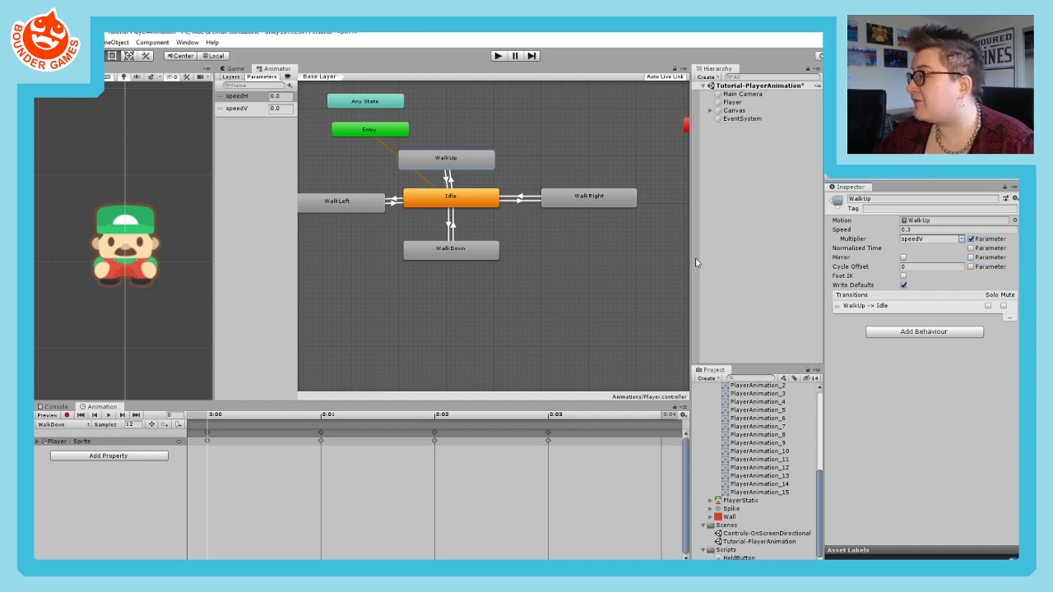
- Set the WalkLeft state's Speed to 0.3 and enable its speed multiplier parameter with speedH
left_click(364, 196)
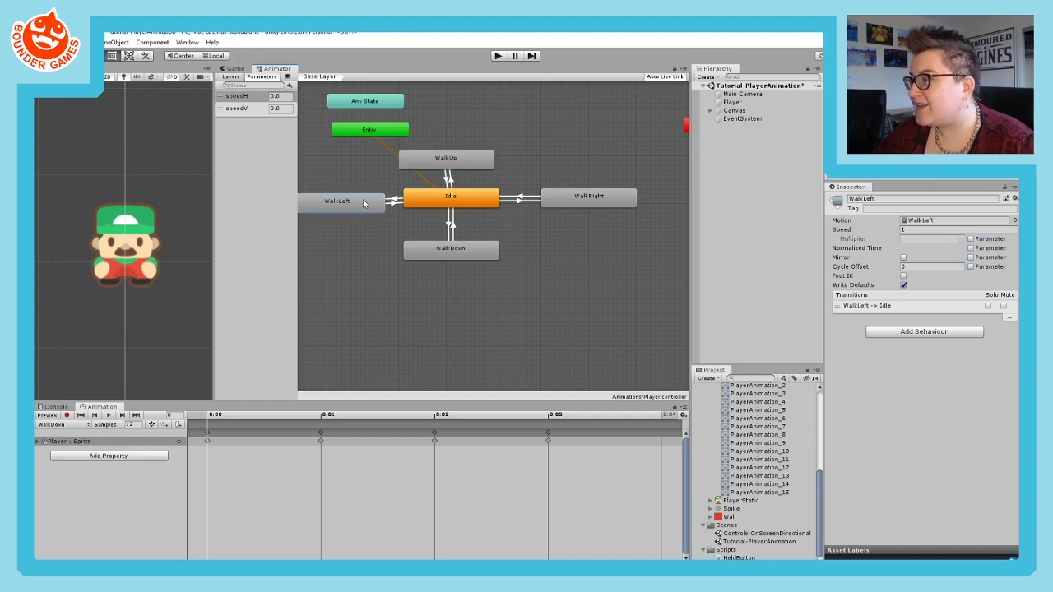
left_click(906, 231)
type("0.2")
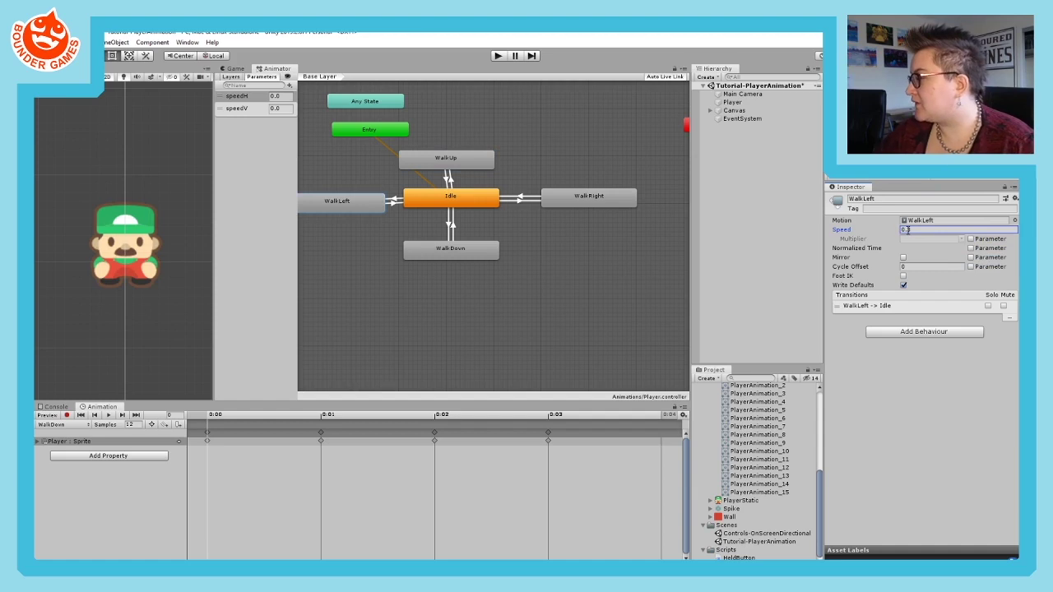
left_click(971, 239)
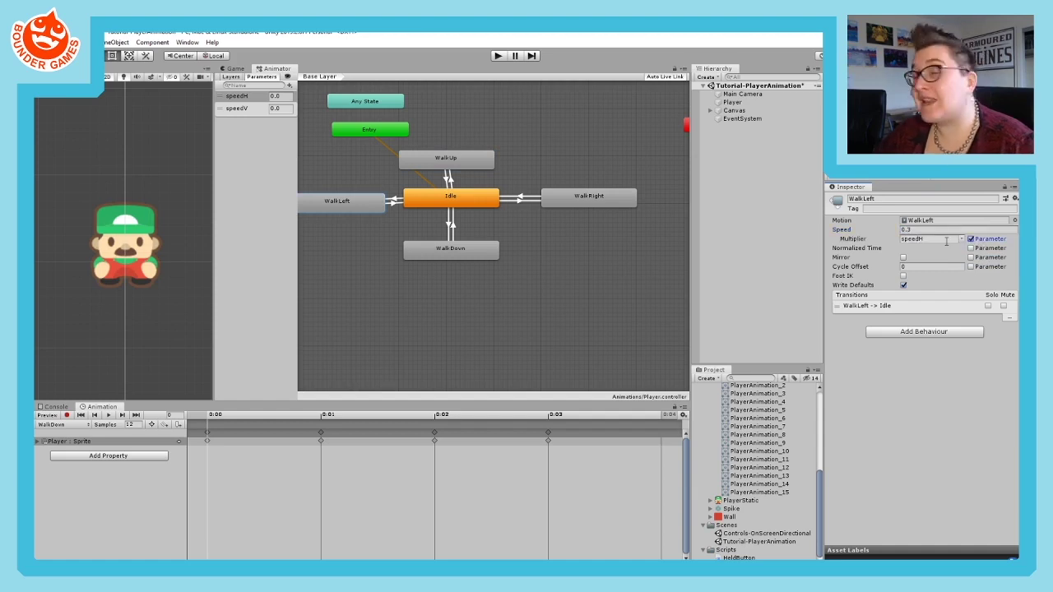
- Set the WalkDown state's Speed to 0.3 and enable its speed multiplier parameter with speedV
left_click(466, 251)
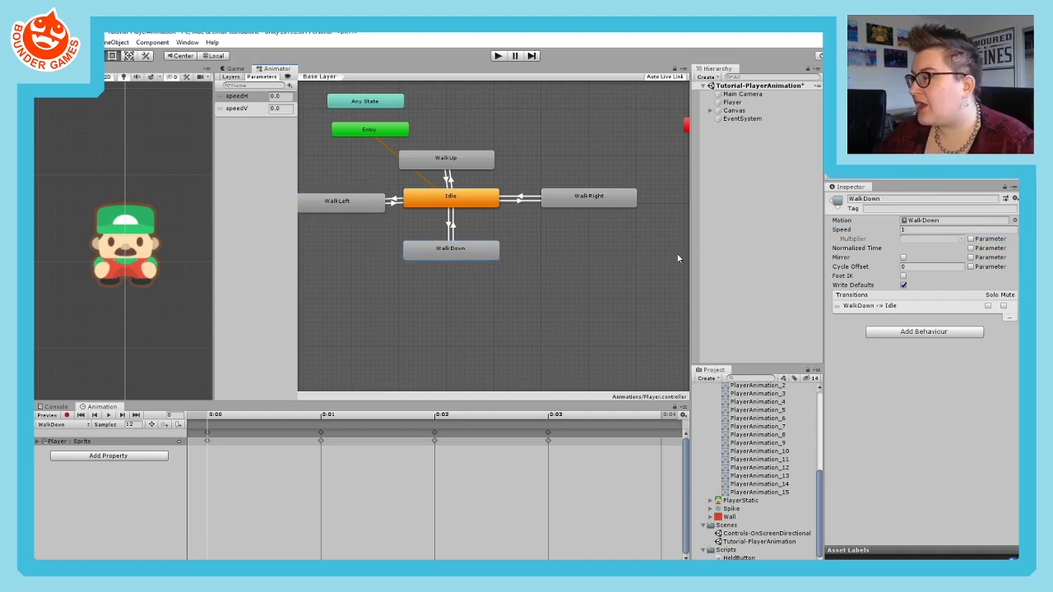
left_click(915, 231)
type("0.3")
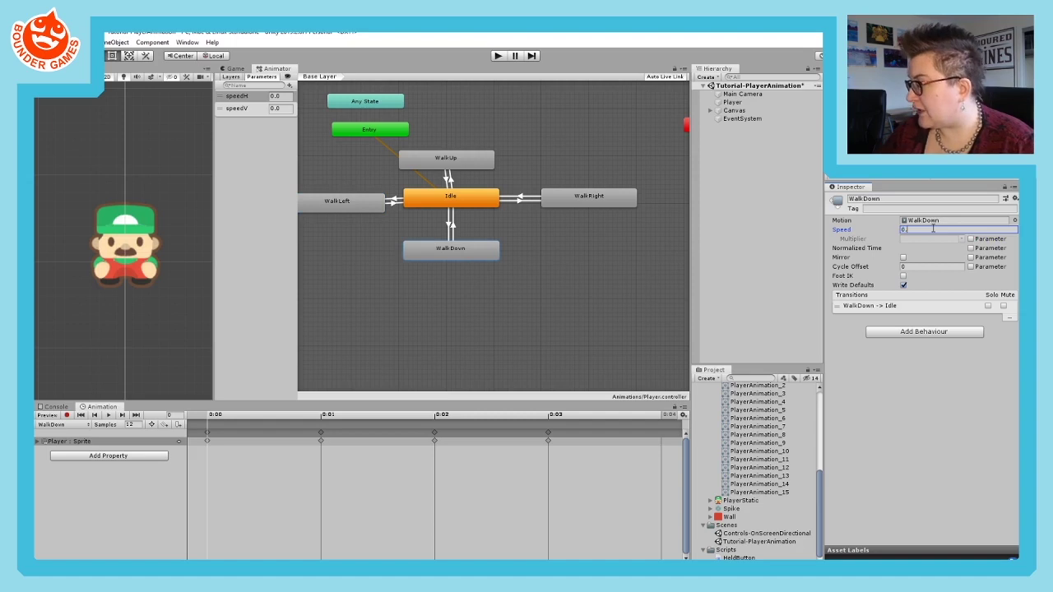
left_click(971, 238)
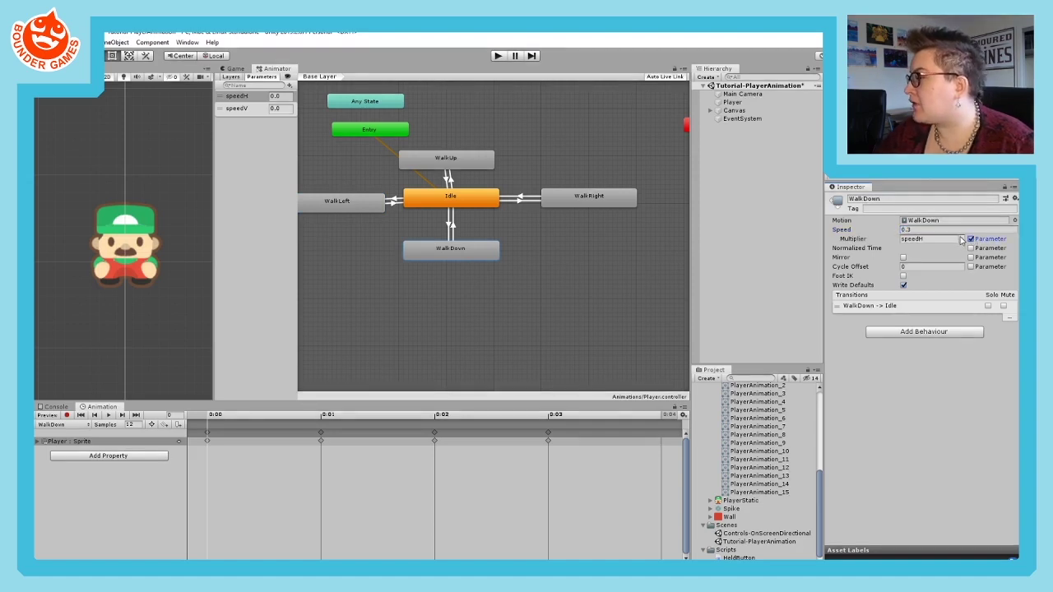
left_click(960, 238)
left_click(980, 261)
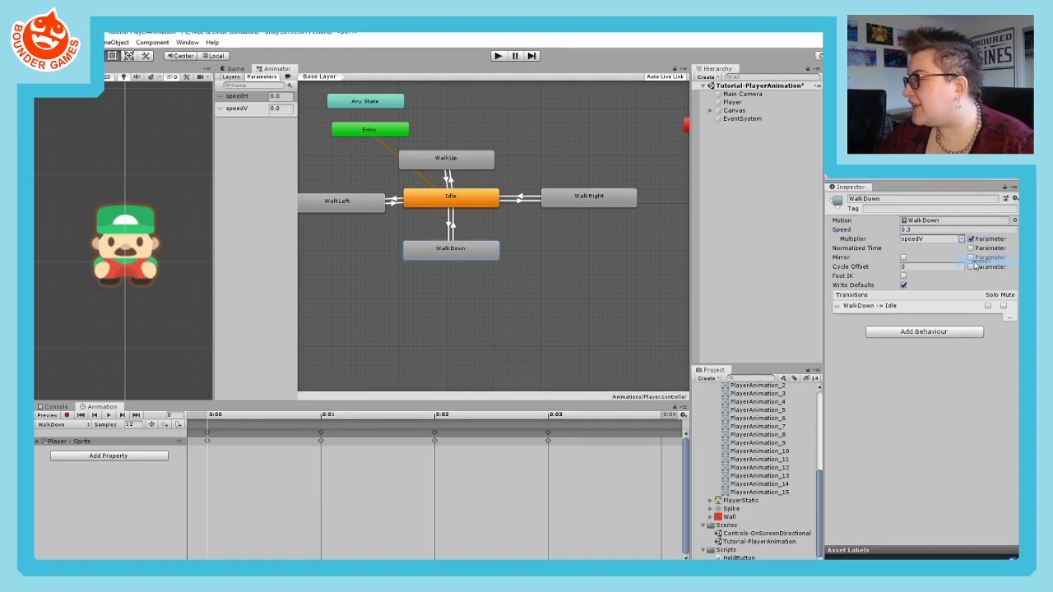
- Play-test the adjusted walk animation speeds by moving the Player down, left, right and up, and stop play mode
left_click(497, 55)
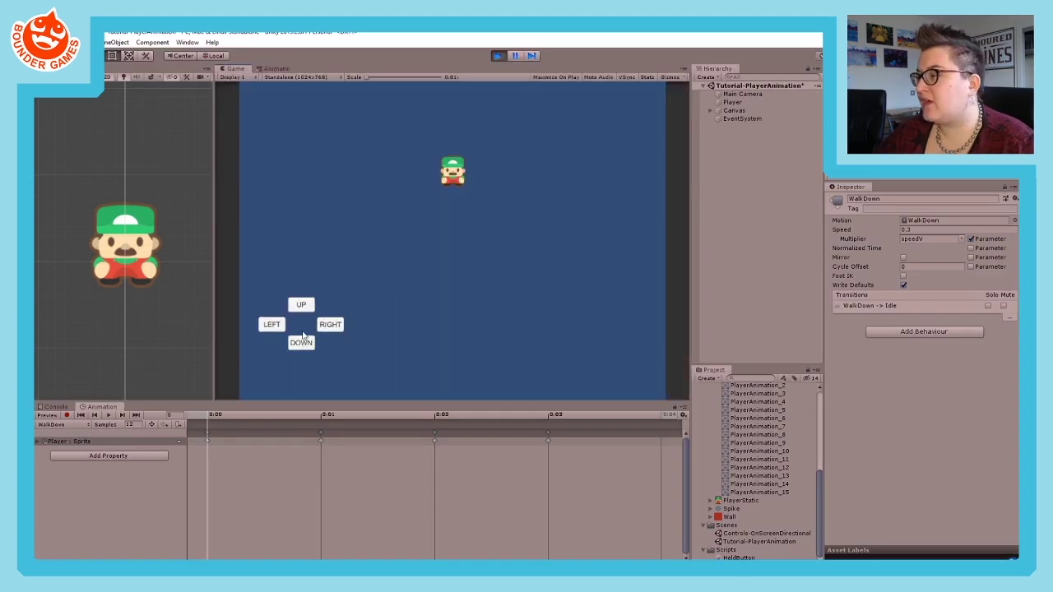
left_click_drag(301, 341, 271, 325)
left_click_drag(343, 327, 301, 303)
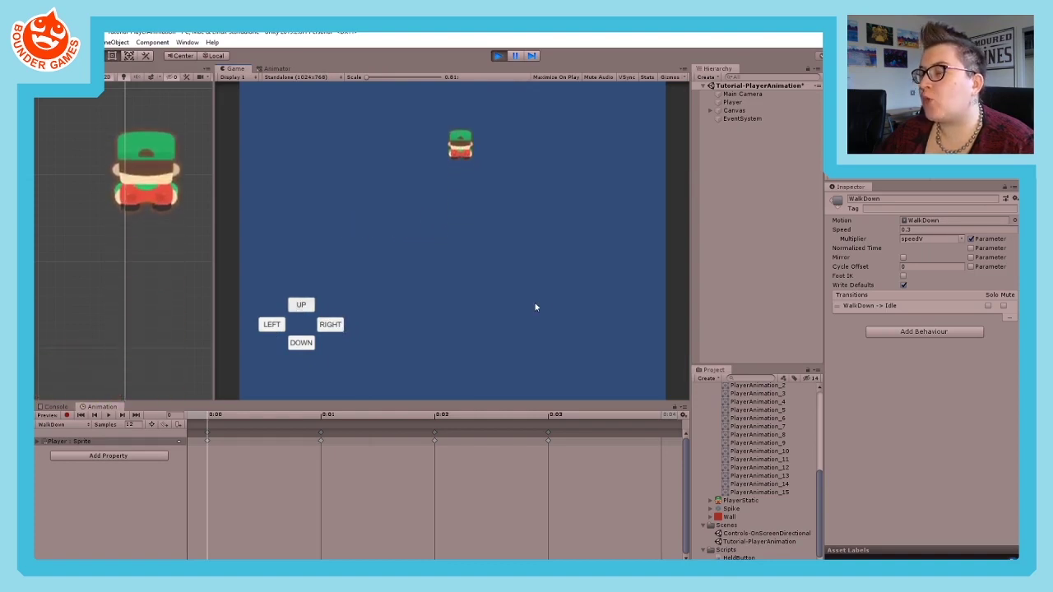
left_click(497, 55)
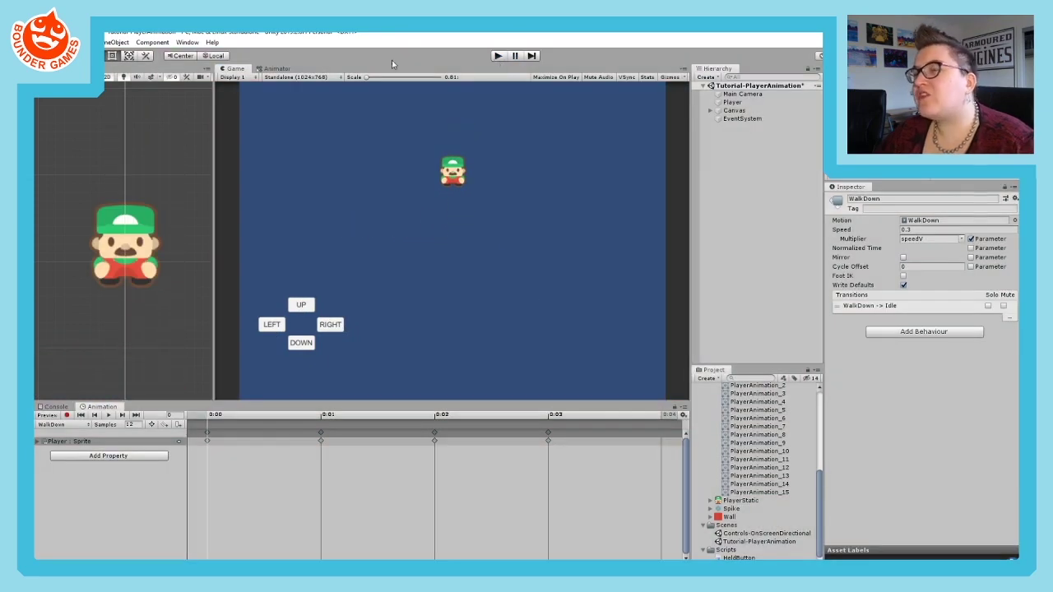
left_click(269, 68)
left_click(247, 68)
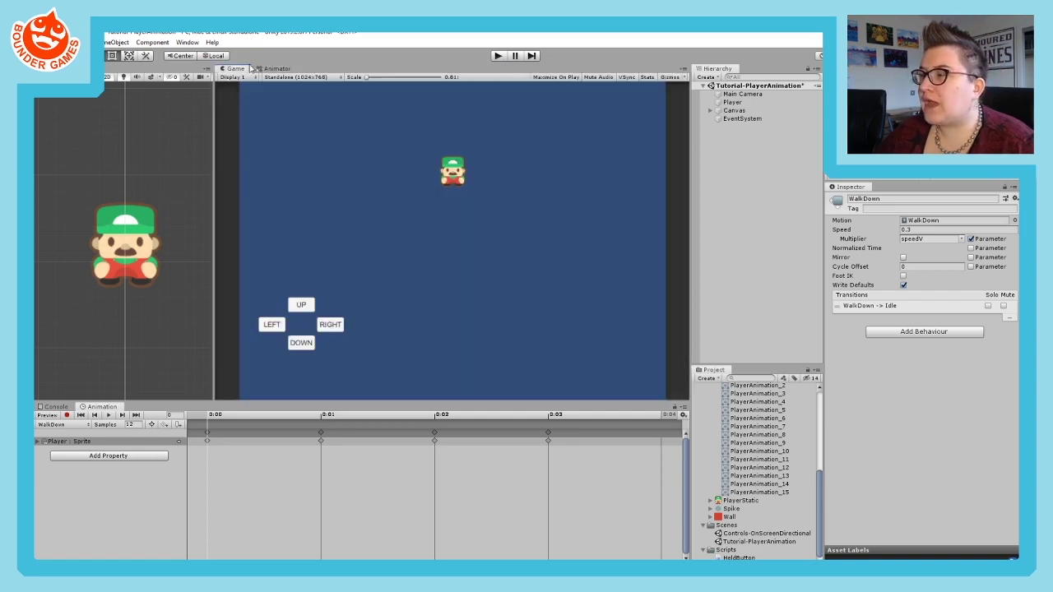
- Run the game again and walk the Player repeatedly right, down, left and up to check each direction's animation and the return to Idle
left_click(498, 55)
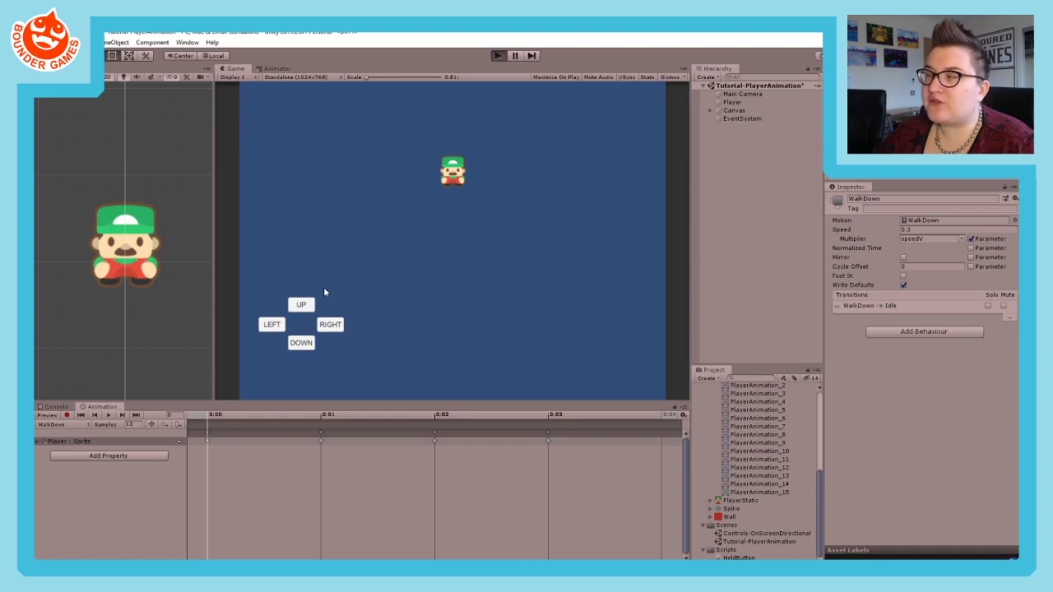
left_click(330, 325)
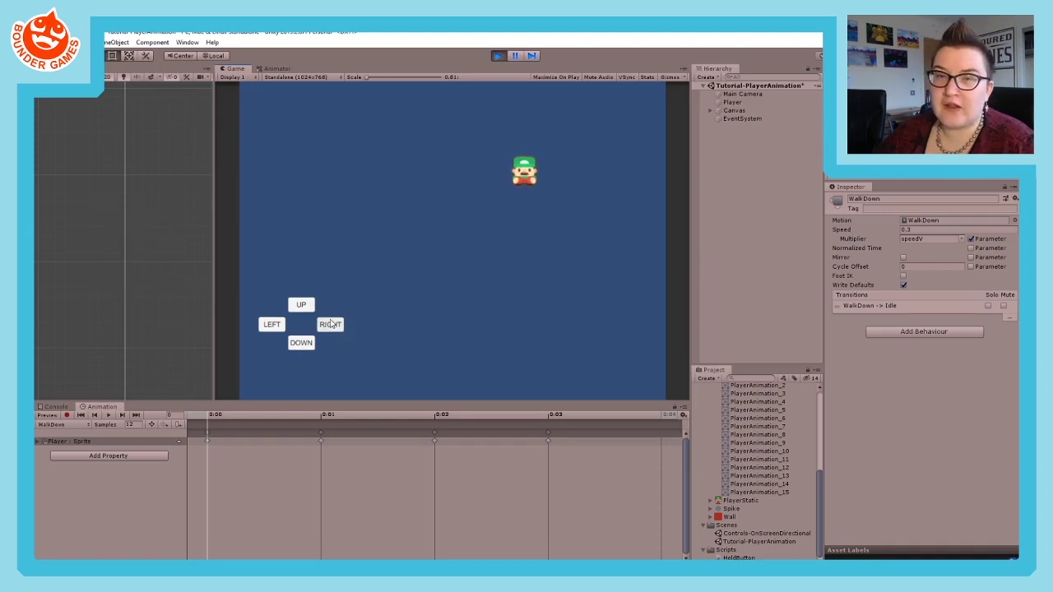
left_click(298, 343)
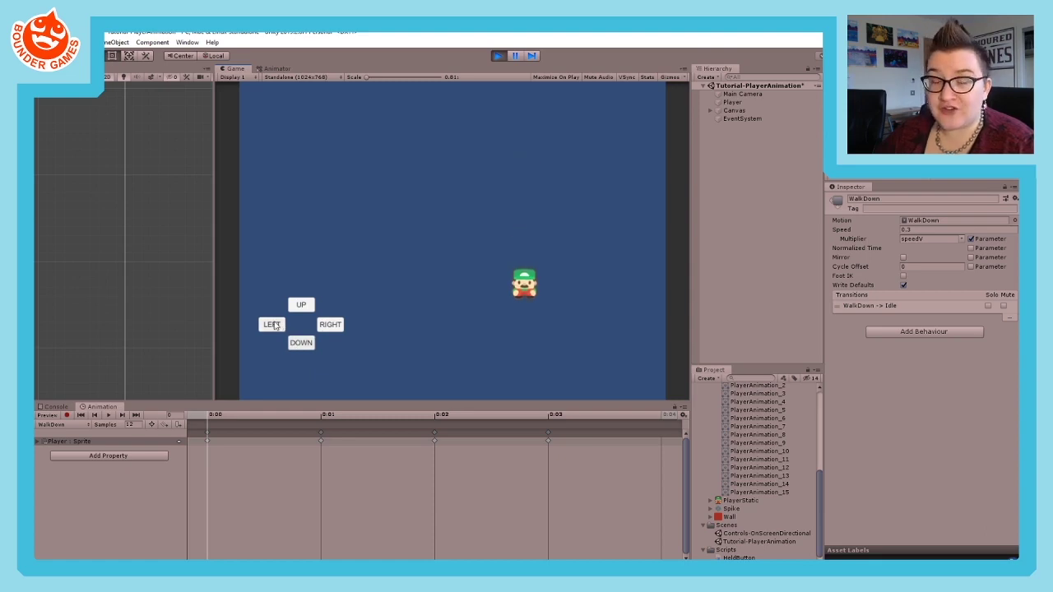
left_click(273, 324)
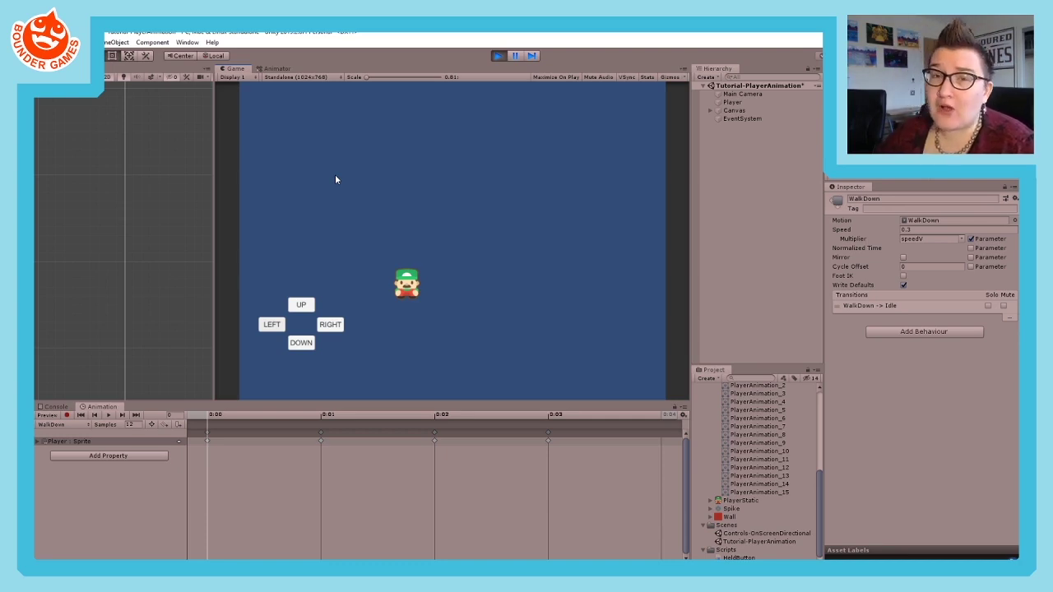
left_click(301, 304)
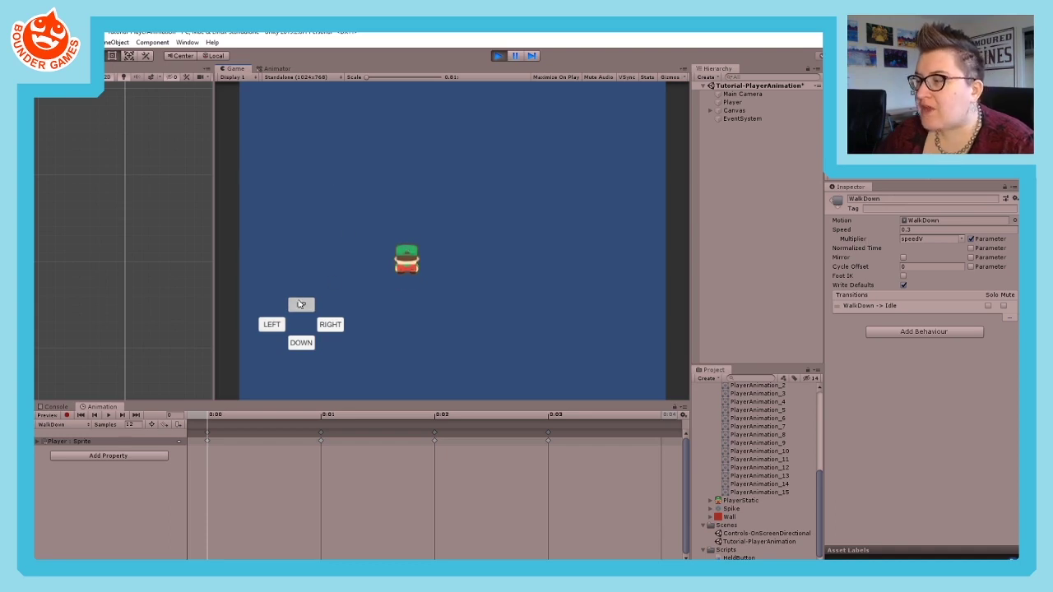
left_click(330, 324)
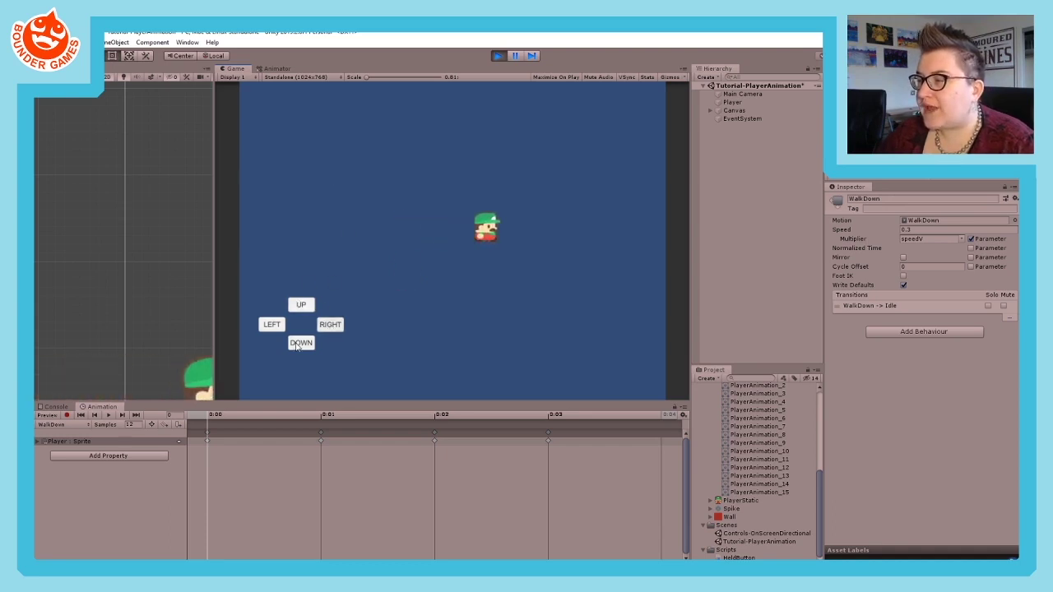
left_click(300, 343)
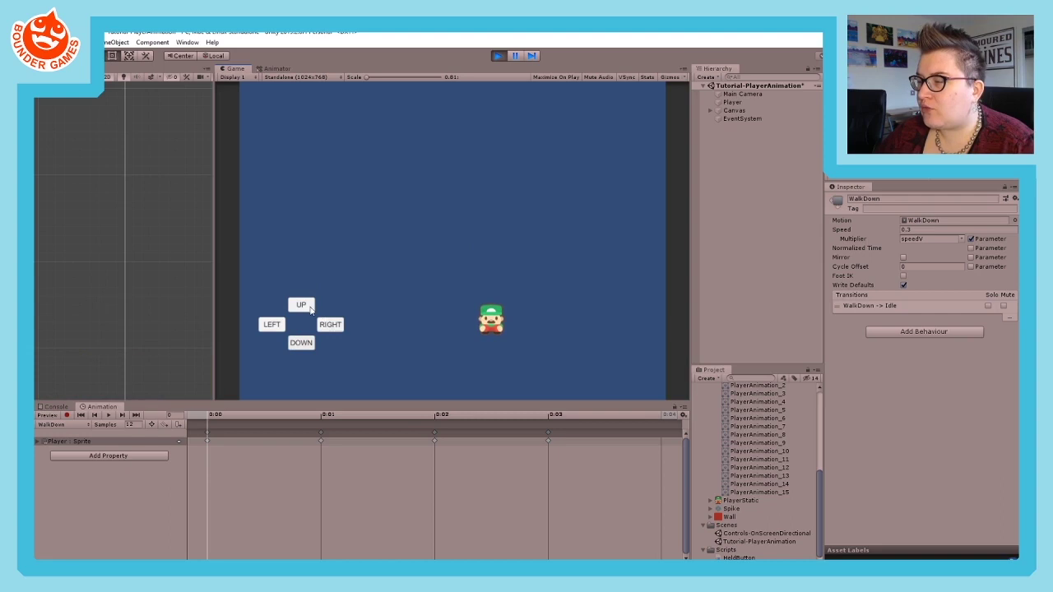
left_click(301, 308)
left_click(343, 331)
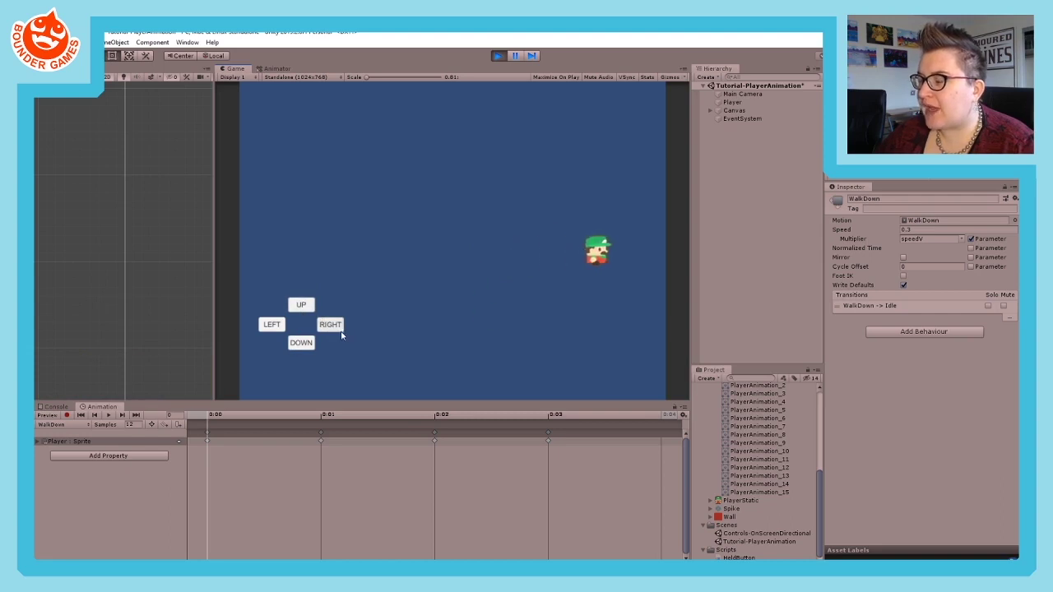